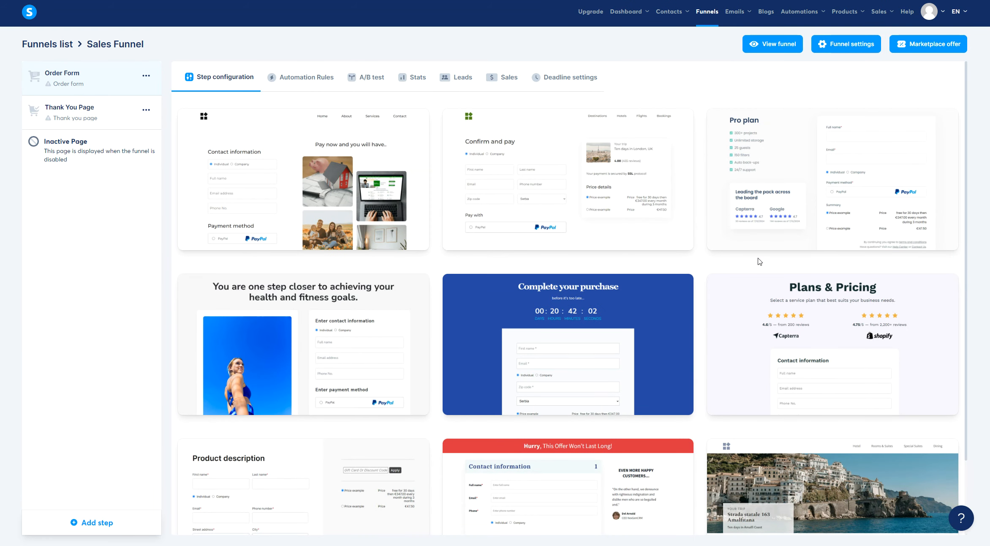
# Step: Select the Plans & Pricing template for the order form step and open the page for editing
pyautogui.scroll(-2, 759, 261)
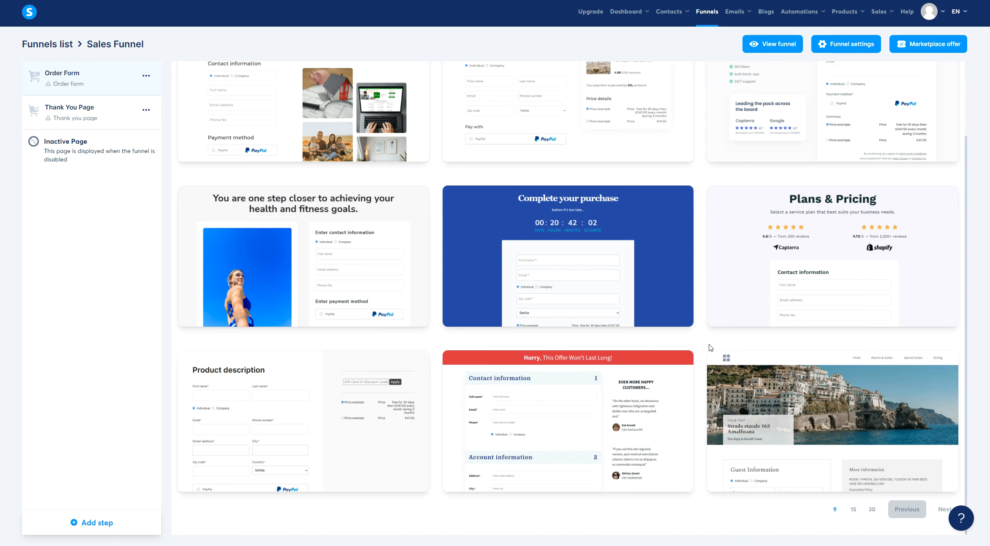
pyautogui.scroll(3, 710, 347)
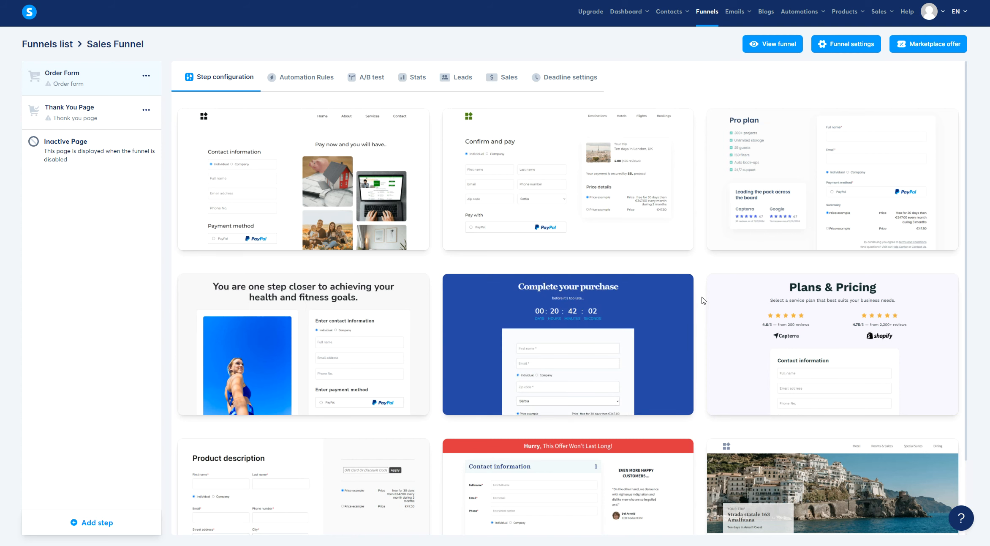
pyautogui.scroll(-3, 707, 281)
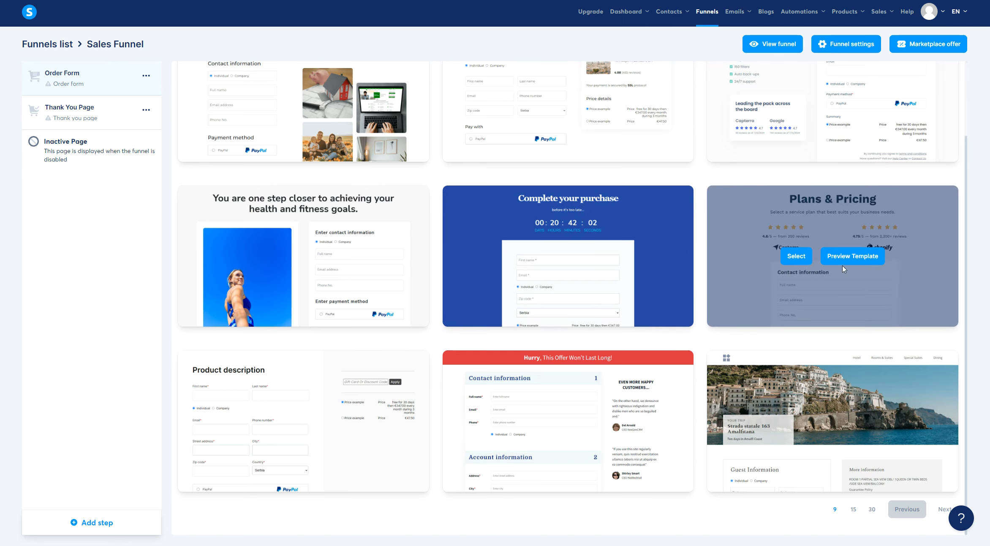
pyautogui.click(787, 257)
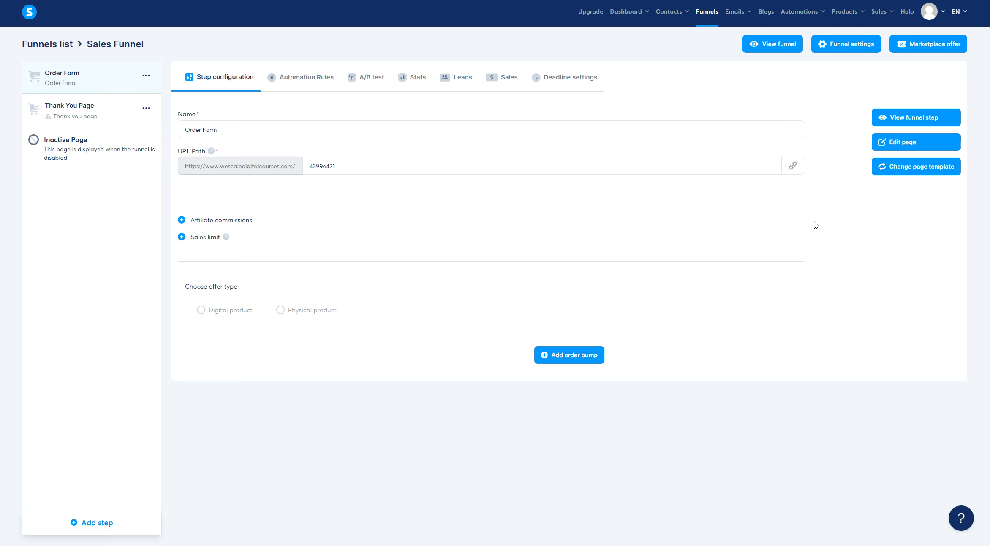
pyautogui.click(913, 145)
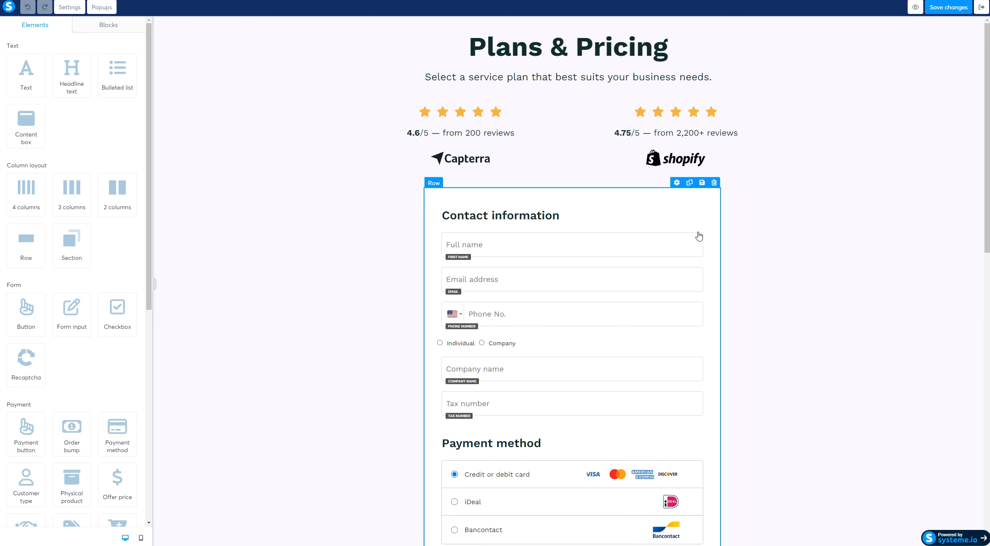
# Step: Mark the phone number field in the Contact information form as optional
pyautogui.scroll(-3, 375, 199)
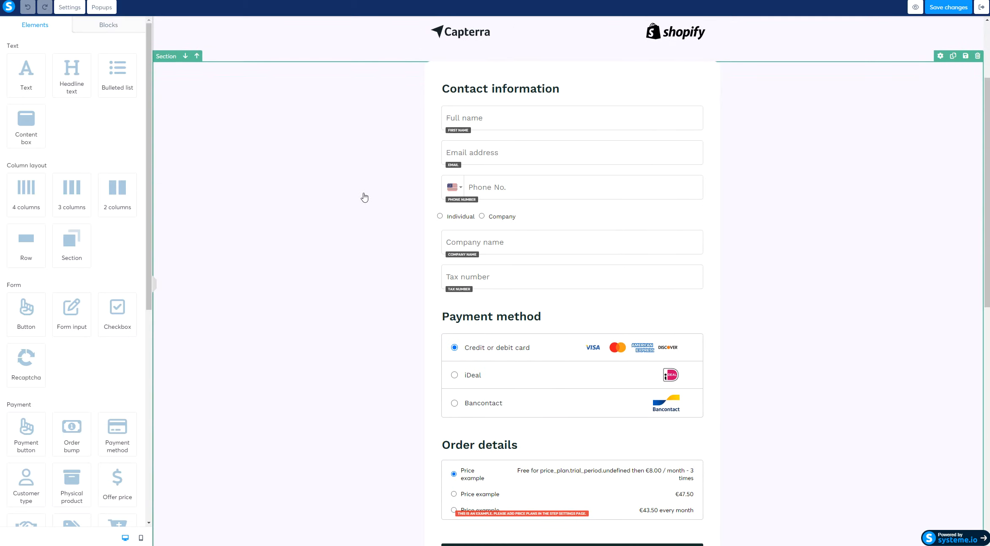
pyautogui.scroll(1, 358, 224)
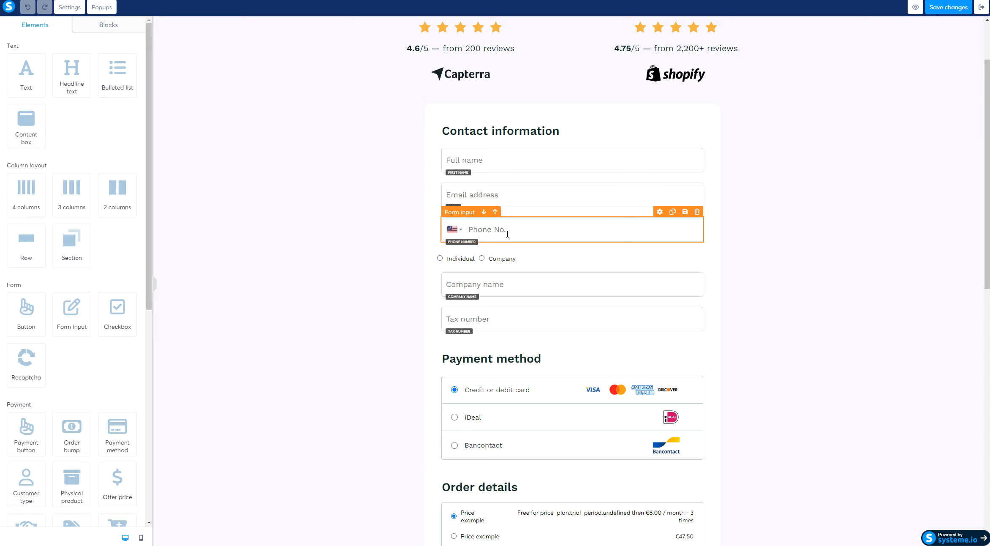
pyautogui.click(659, 211)
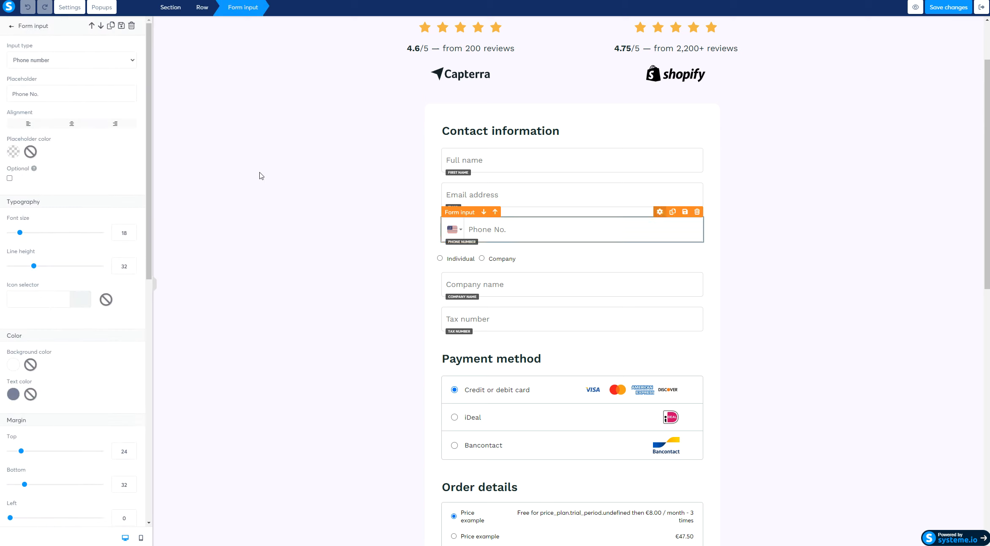
pyautogui.click(11, 178)
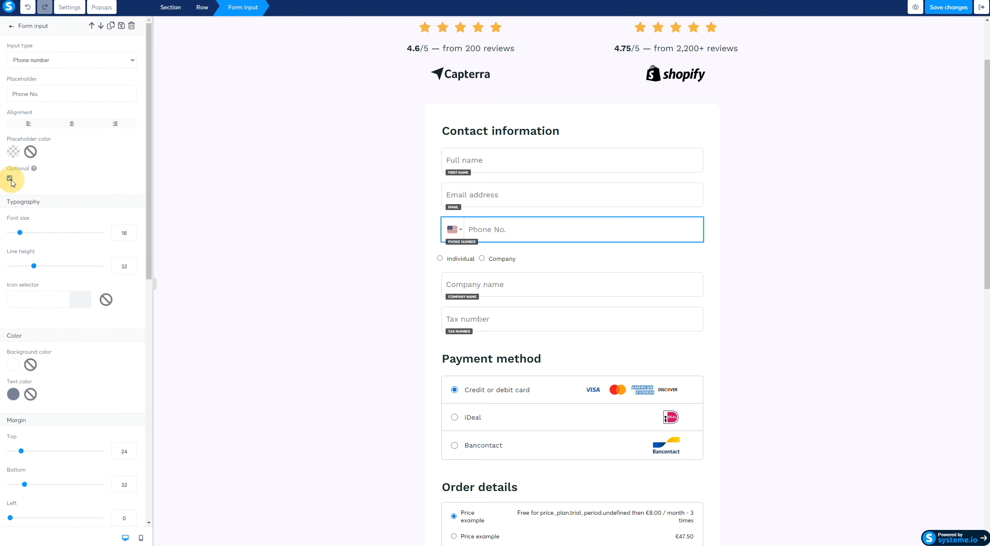
pyautogui.click(349, 163)
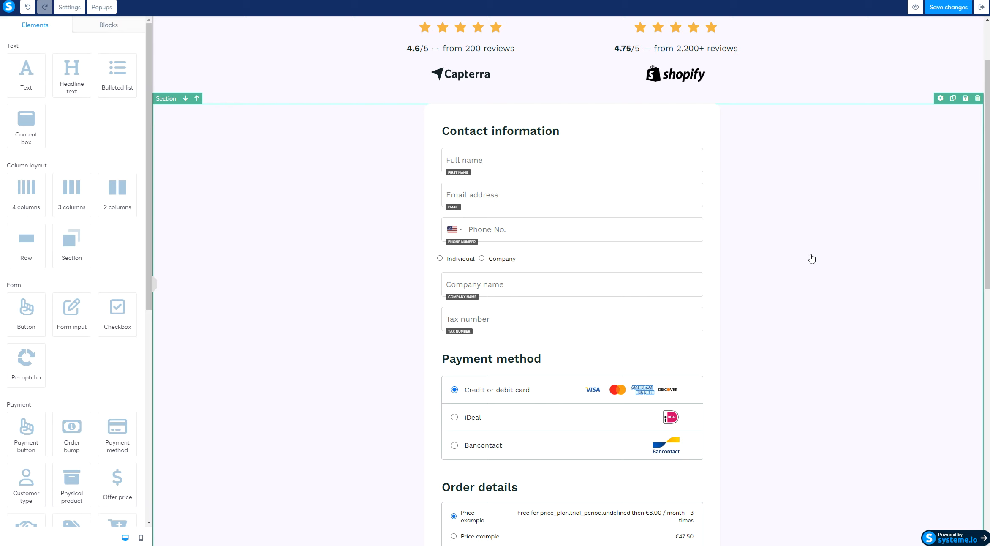
# Step: Delete the customer type selector and the company name and tax number fields from the contact form
pyautogui.click(697, 250)
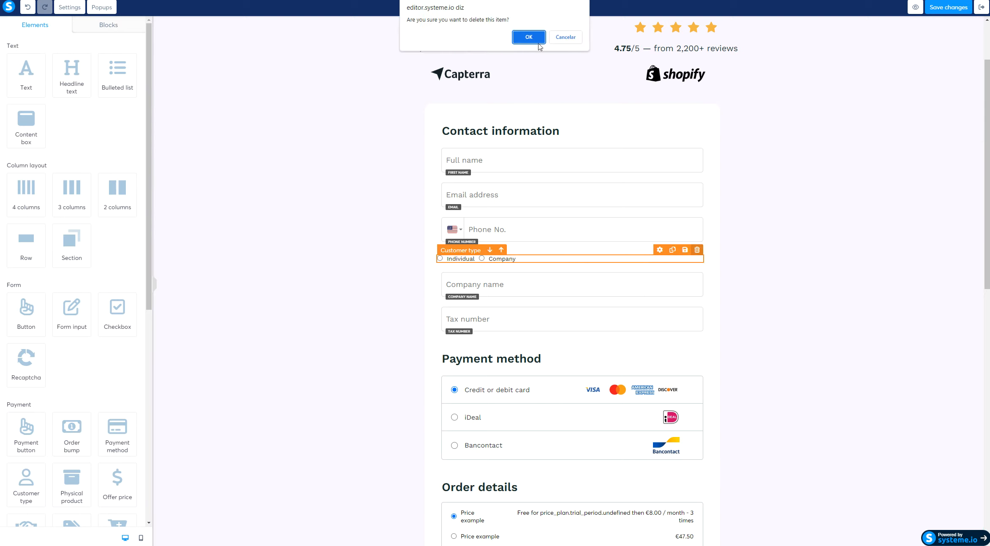
pyautogui.click(542, 42)
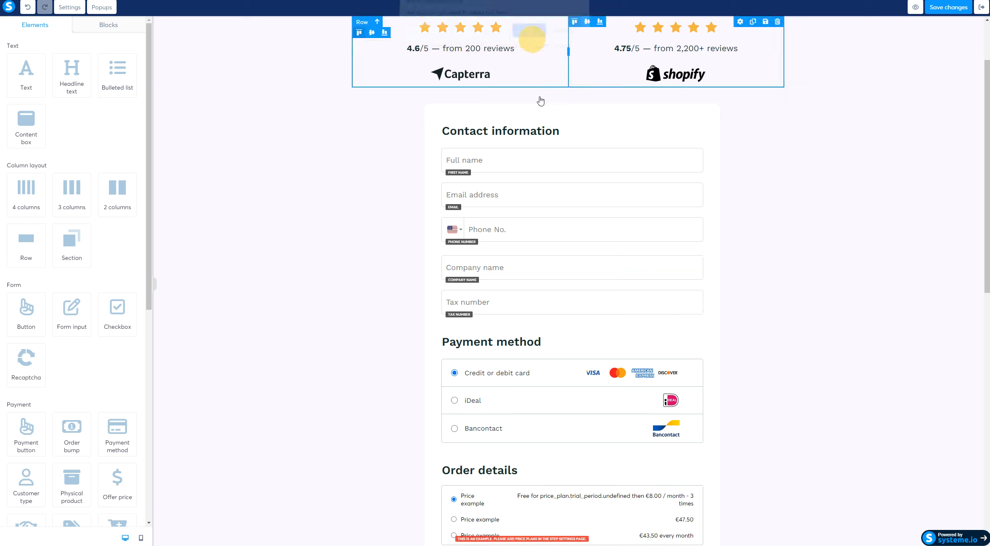
pyautogui.click(697, 250)
pyautogui.click(530, 37)
pyautogui.click(697, 260)
pyautogui.click(526, 36)
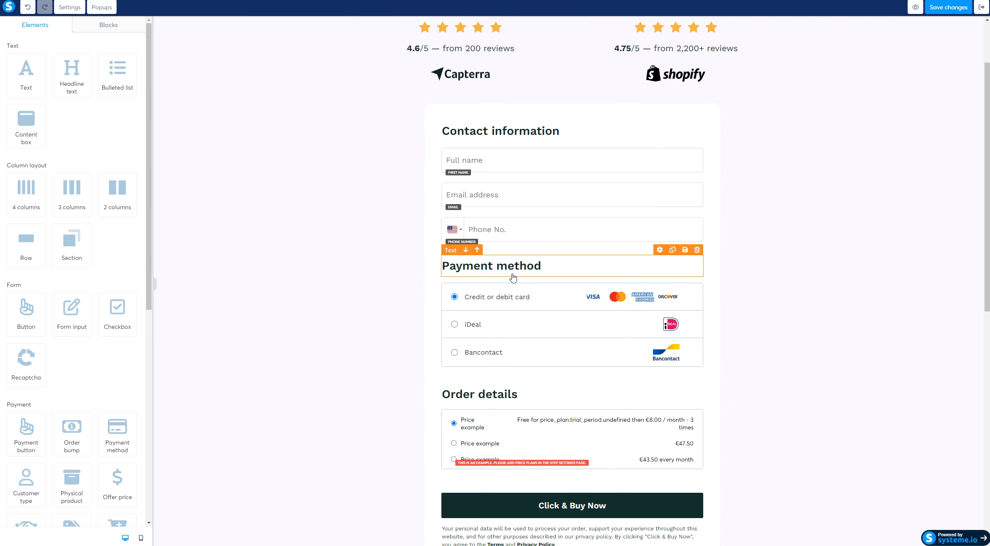
# Step: Duplicate the Payment method heading and change the upper copy's text to "Billing information"
pyautogui.click(672, 249)
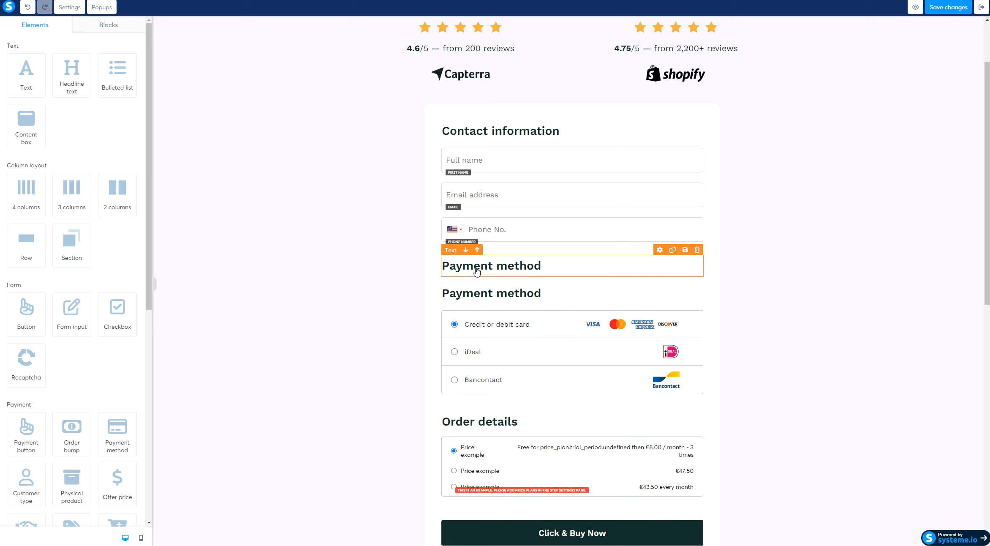
pyautogui.doubleClick(477, 270)
pyautogui.write('Billing')
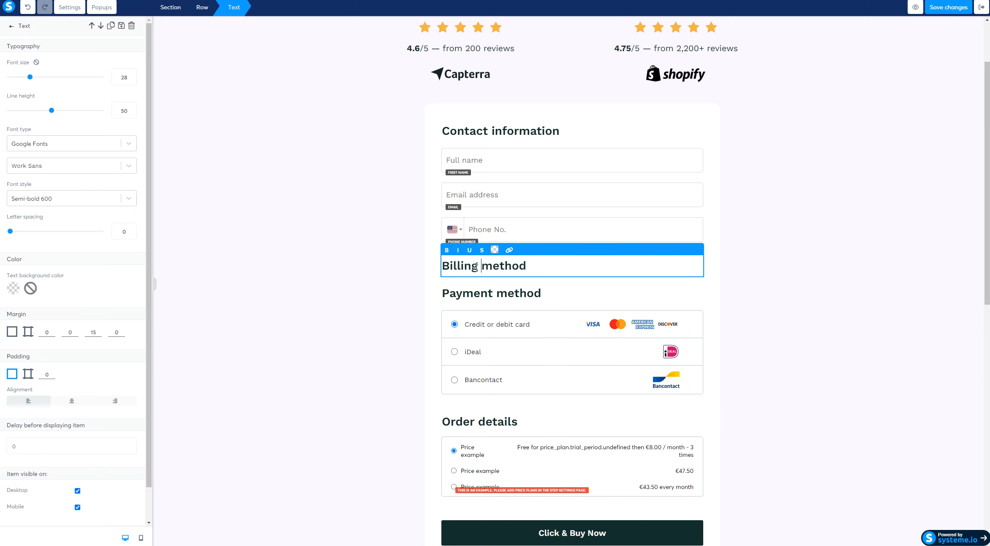
pyautogui.doubleClick(509, 266)
pyautogui.press('BackSpace')
pyautogui.press('BackSpace')
pyautogui.click(253, 231)
pyautogui.doubleClick(529, 135)
pyautogui.hotkey('ctrl', 'c')
pyautogui.press('Escape')
pyautogui.click(512, 267)
pyautogui.hotkey('ctrl', 'v')
# Step: Duplicate the Full name field, move the copy under the Billing information heading and set its input type to Street address
pyautogui.click(537, 160)
pyautogui.click(671, 142)
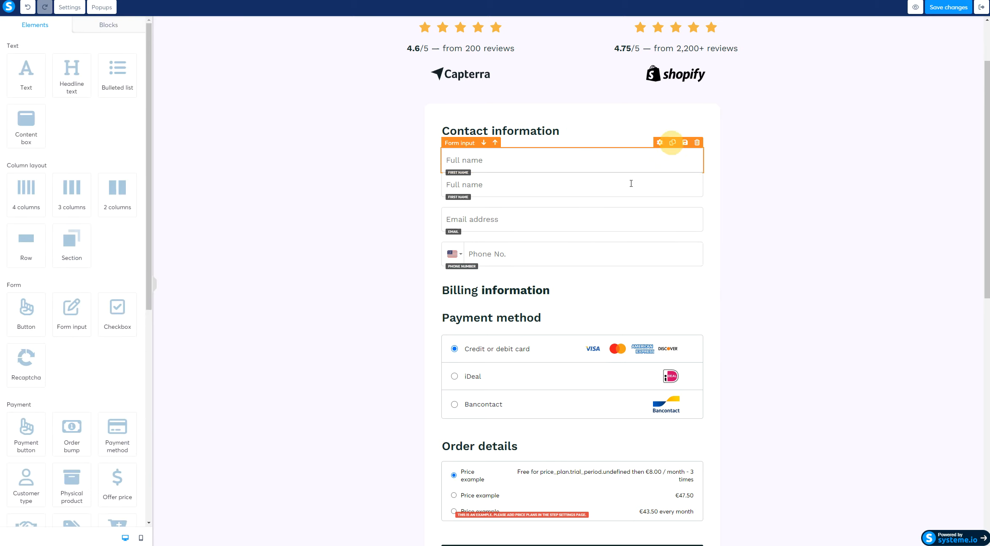
pyautogui.moveTo(659, 175); pyautogui.dragTo(639, 286)
pyautogui.click(660, 277)
pyautogui.click(72, 60)
pyautogui.press('Down')
pyautogui.press('Down')
pyautogui.press('Down')
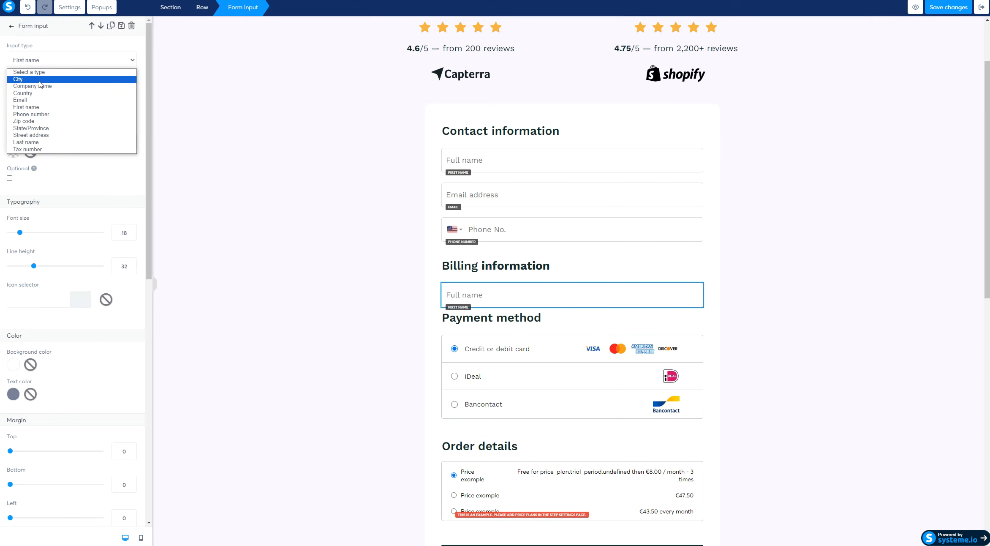
pyautogui.click(67, 135)
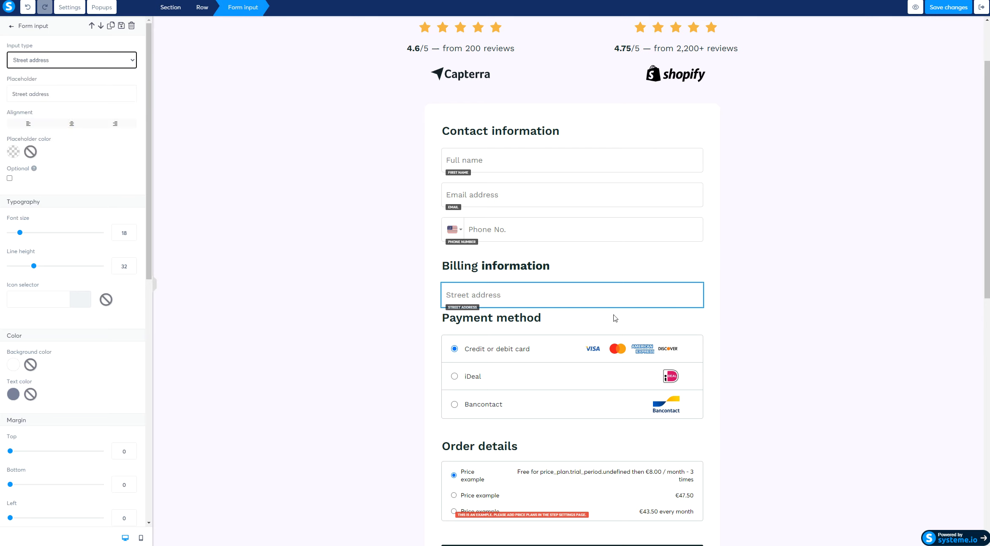
pyautogui.click(714, 310)
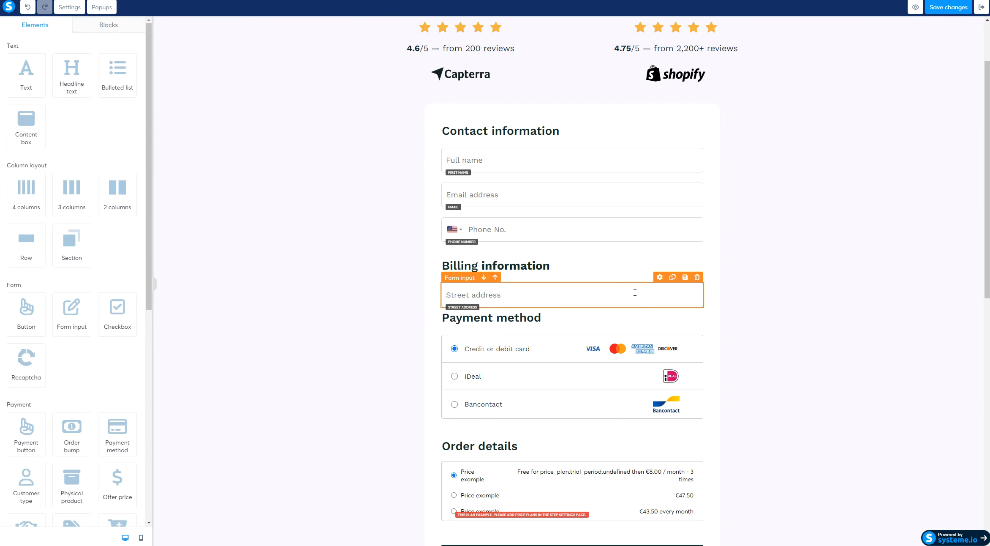
# Step: Delete the street address field and the Billing information heading above the Payment method section
pyautogui.click(697, 281)
pyautogui.scroll(-2, 772, 280)
pyautogui.click(775, 277)
pyautogui.click(697, 198)
pyautogui.click(528, 37)
pyautogui.click(698, 169)
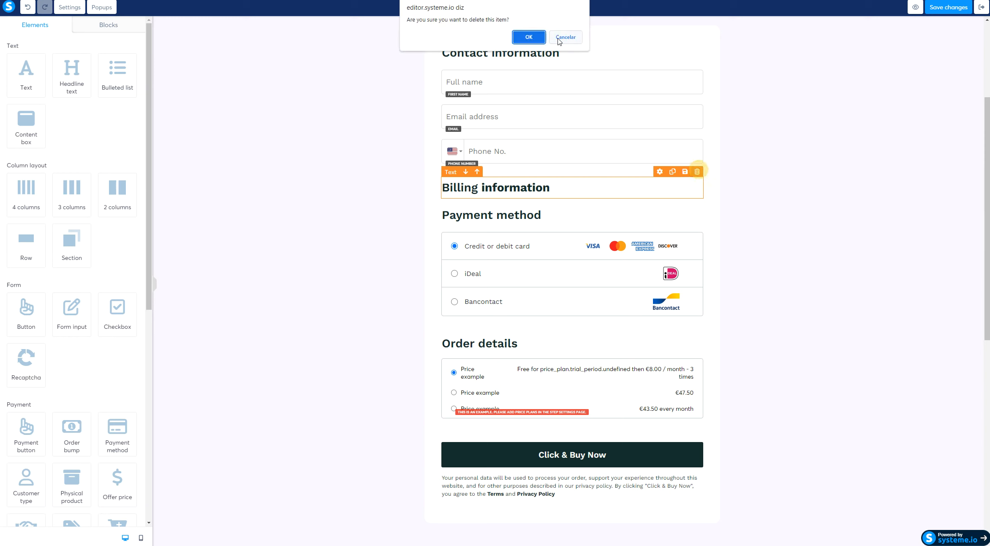
pyautogui.click(529, 36)
# Step: Delete the phone number field from the Contact information form
pyautogui.scroll(2, 676, 236)
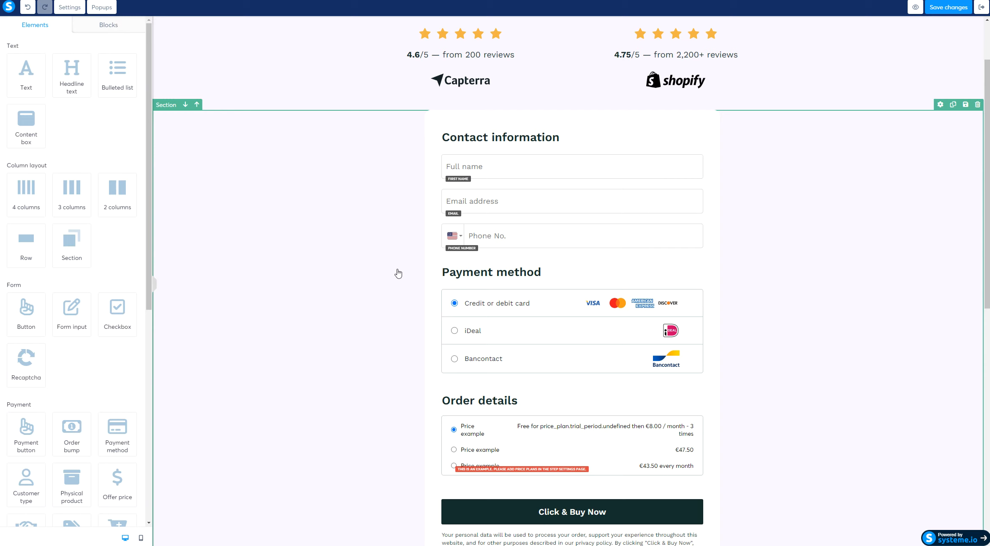
pyautogui.click(697, 218)
pyautogui.click(530, 37)
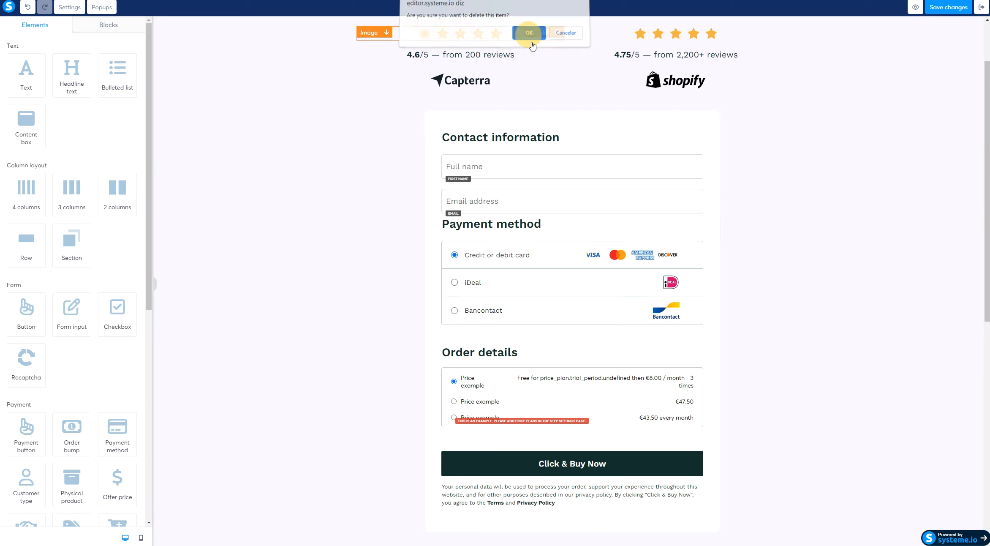
# Step: Add a second Payment method element below the existing payment options and delete it again
pyautogui.scroll(-1, 431, 259)
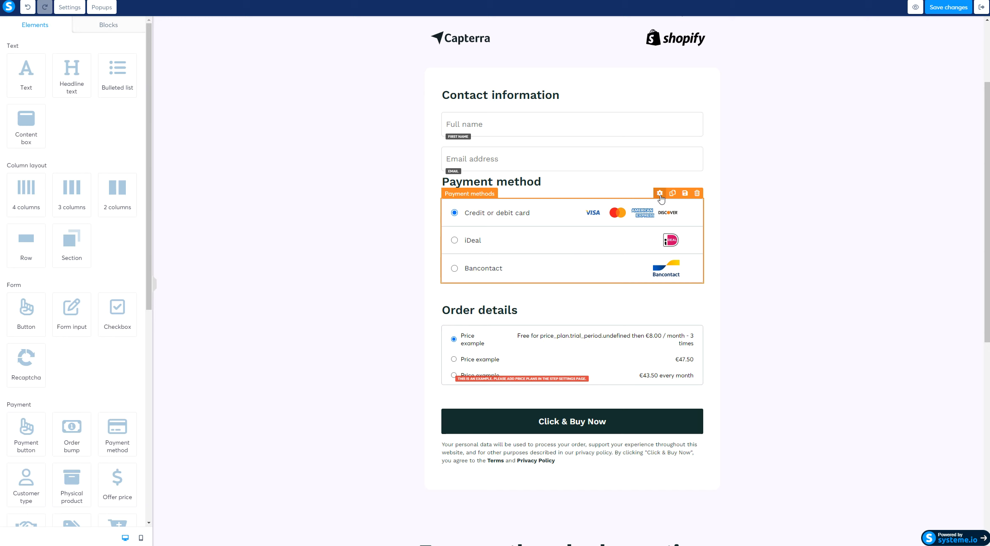
pyautogui.scroll(-3, 110, 239)
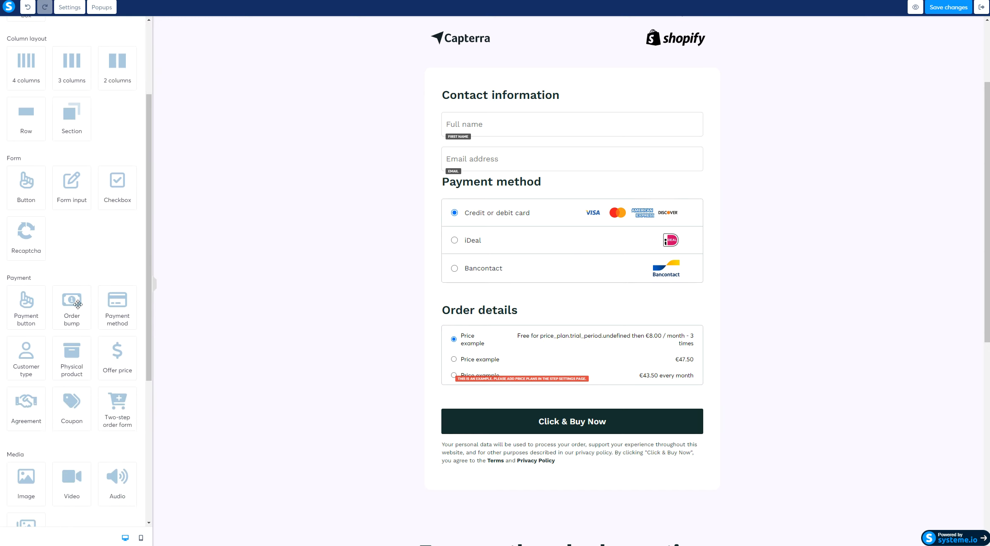
pyautogui.moveTo(122, 313); pyautogui.dragTo(570, 279)
pyautogui.click(697, 277)
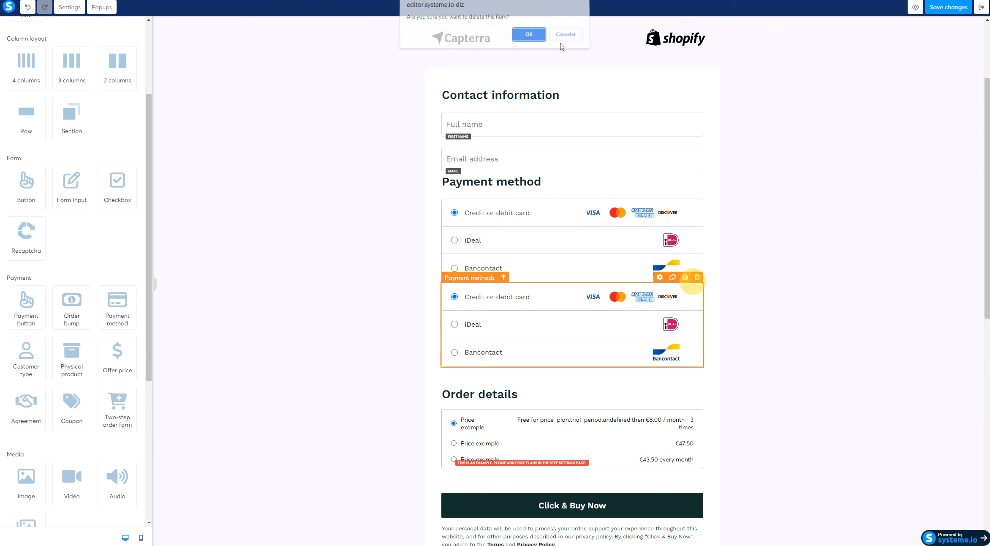
pyautogui.click(529, 37)
# Step: Examine the settings of the payment methods element and of the offer price element under Order details
pyautogui.click(659, 205)
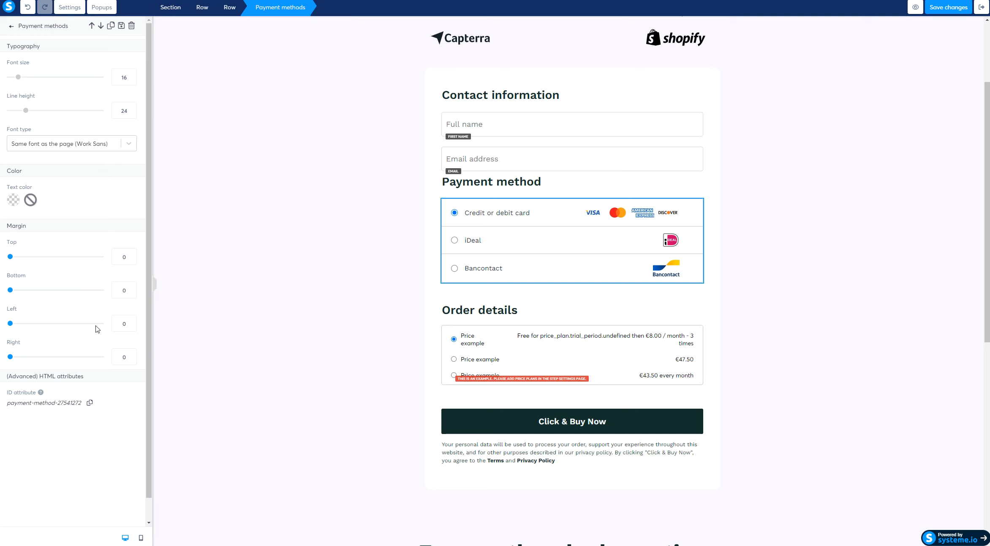
pyautogui.click(769, 272)
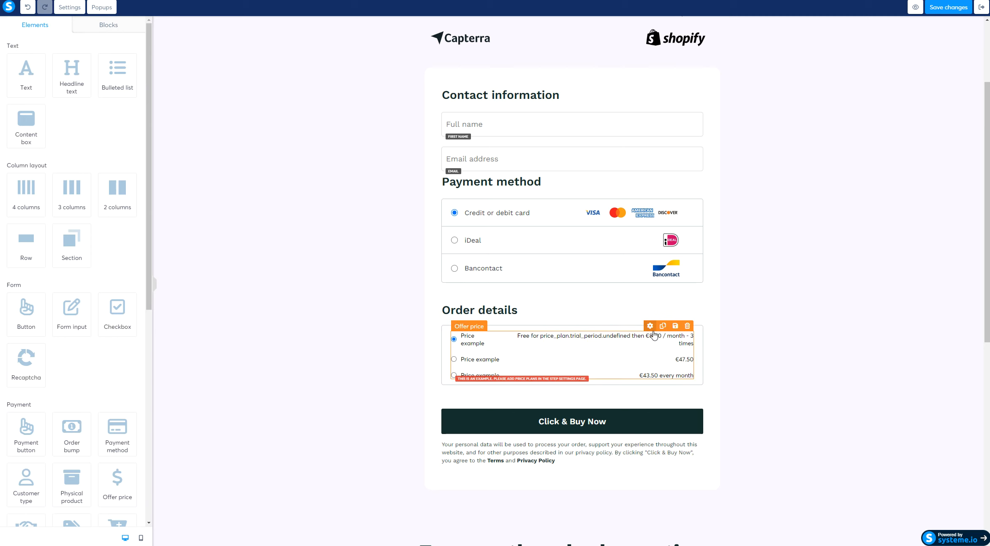
pyautogui.click(648, 334)
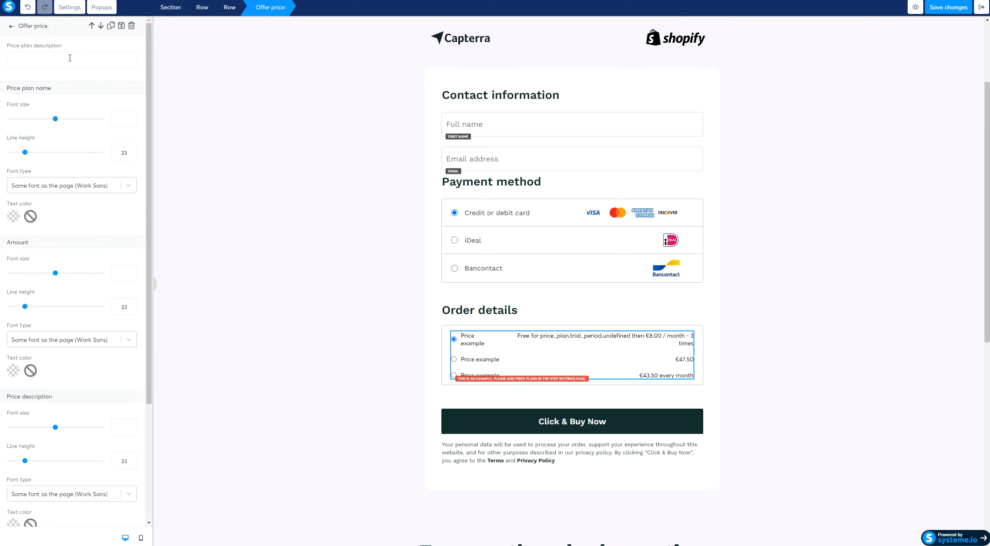
pyautogui.click(249, 161)
# Step: Add a second Offer price element below the existing one under Order details and delete it again
pyautogui.scroll(-3, 94, 336)
pyautogui.scroll(-3, 94, 336)
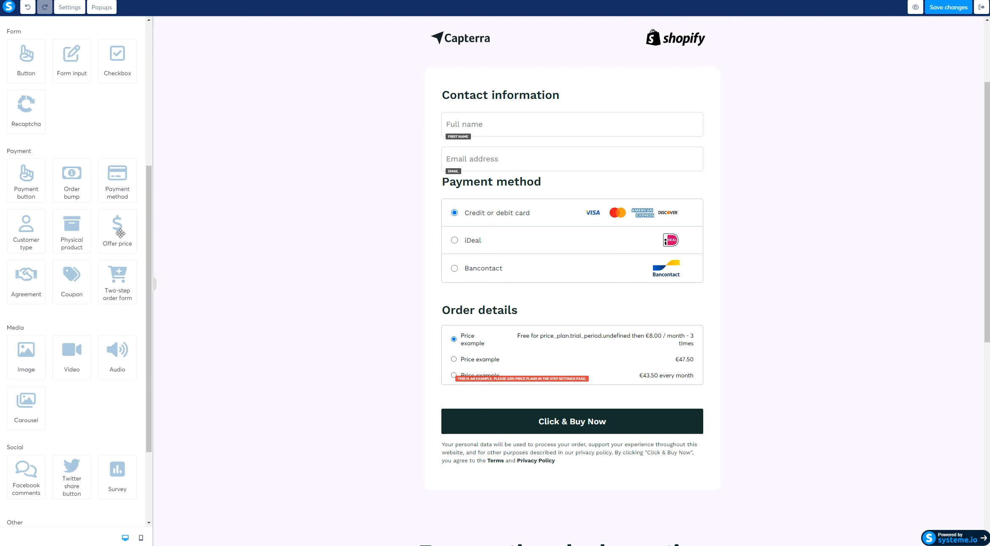
pyautogui.moveTo(120, 234); pyautogui.dragTo(604, 381)
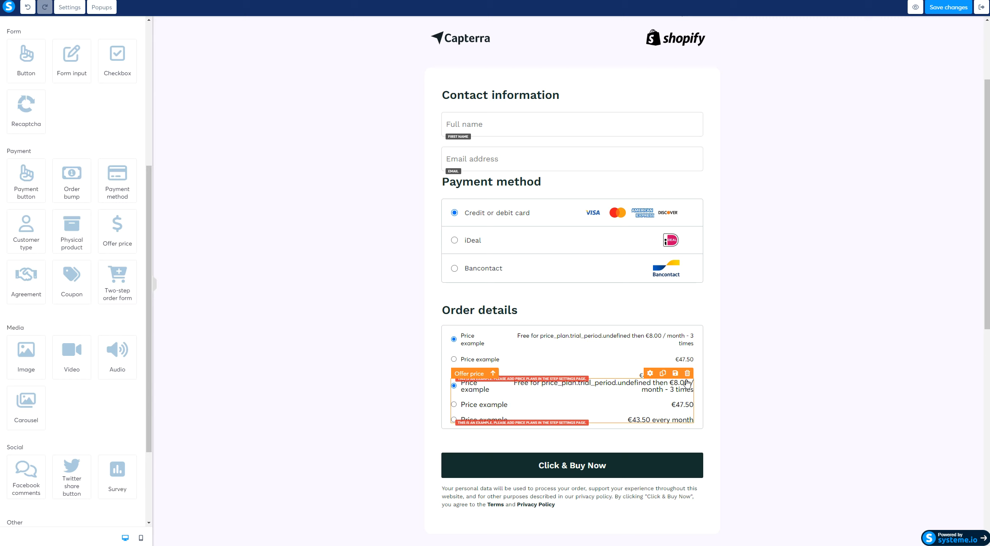
pyautogui.click(692, 374)
pyautogui.click(530, 36)
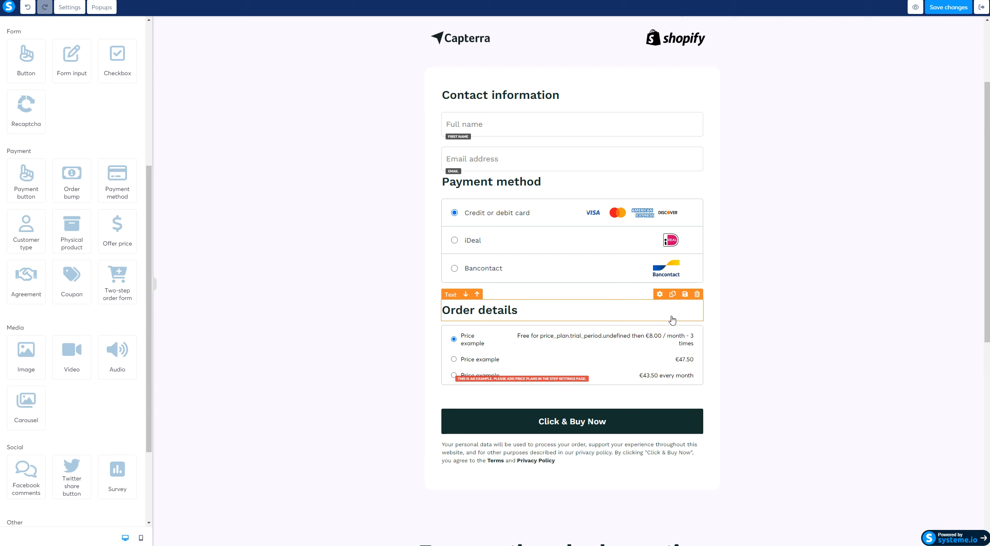
# Step: Examine the settings of the Click & Buy Now payment button
pyautogui.click(605, 421)
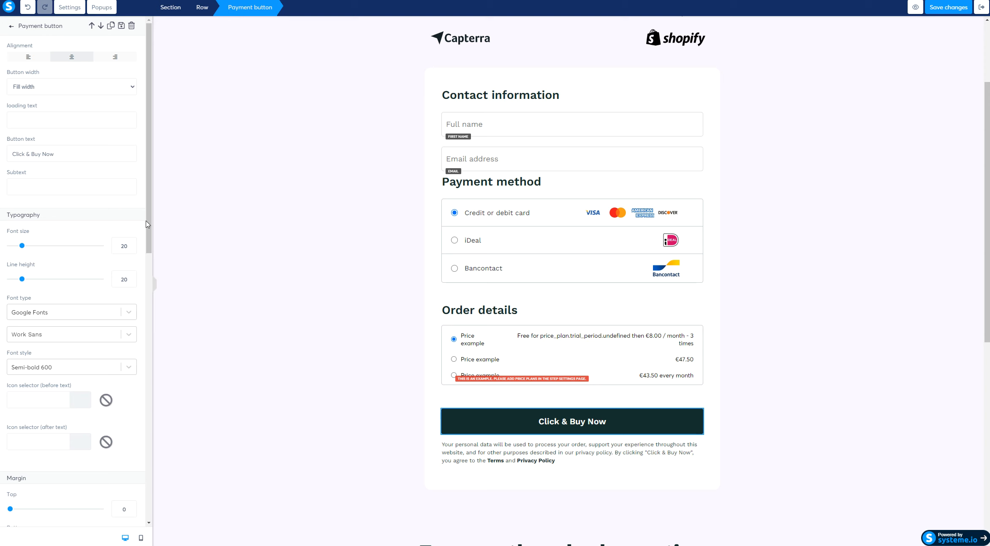
pyautogui.click(303, 258)
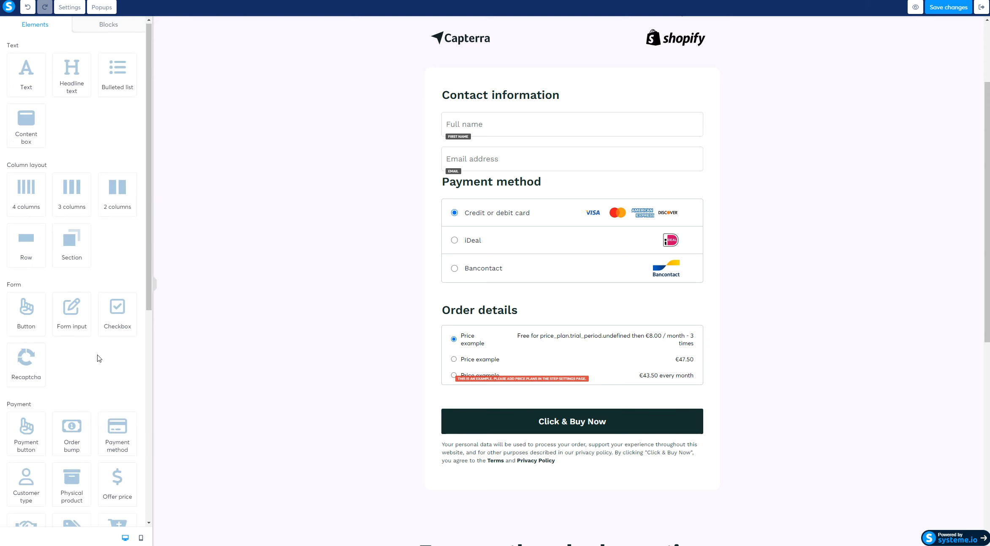
# Step: Add a Button element below the Click & Buy Now payment button and delete it again
pyautogui.scroll(-1, 97, 358)
pyautogui.moveTo(26, 270); pyautogui.dragTo(530, 423)
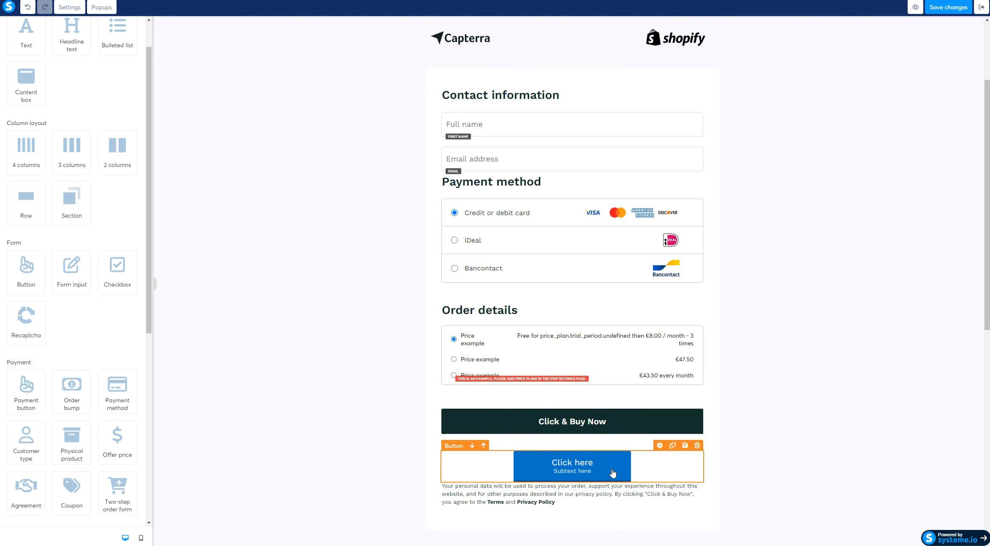
pyautogui.click(697, 445)
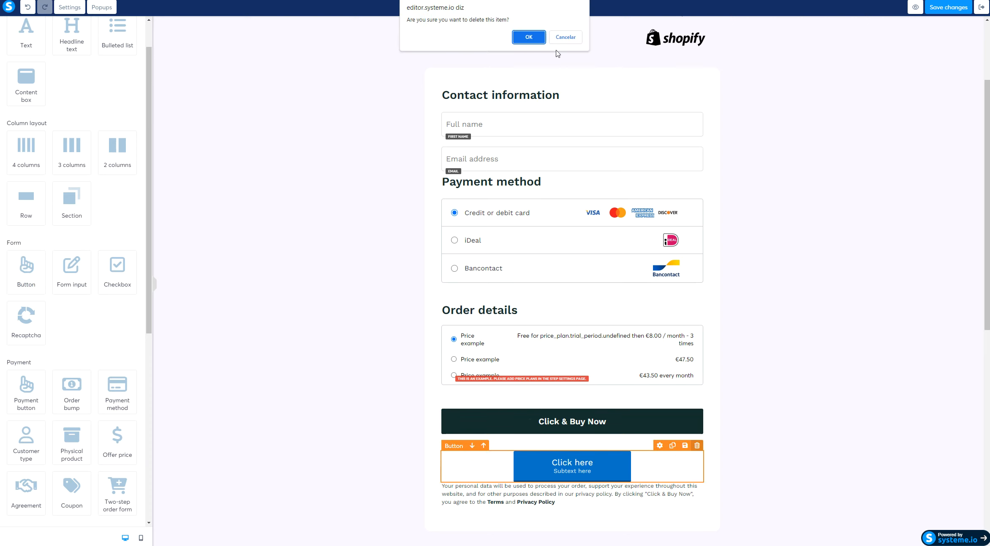
pyautogui.press('Return')
# Step: Add a Checkbox element between the order details and the Click & Buy Now button and delete it again
pyautogui.scroll(-4, 116, 297)
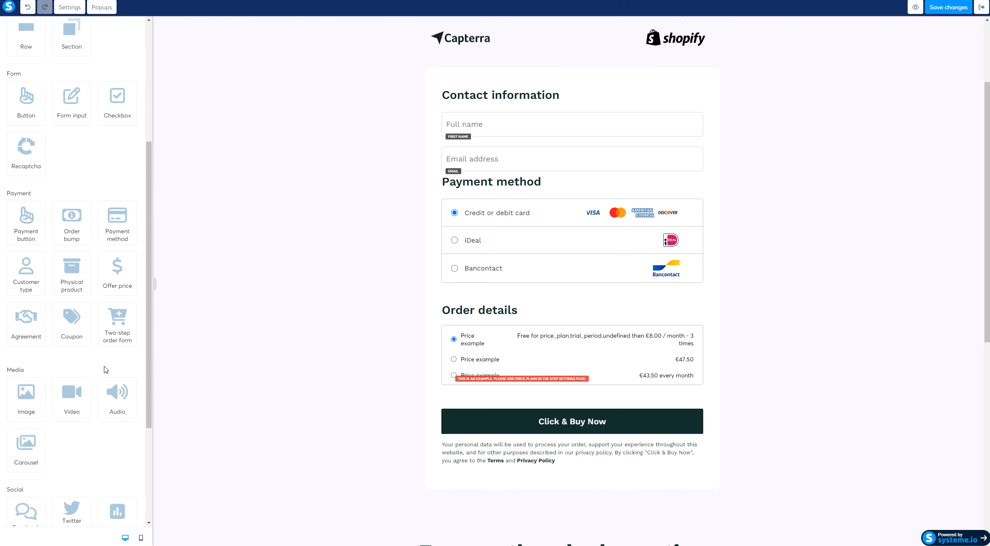
pyautogui.moveTo(118, 101); pyautogui.dragTo(543, 383)
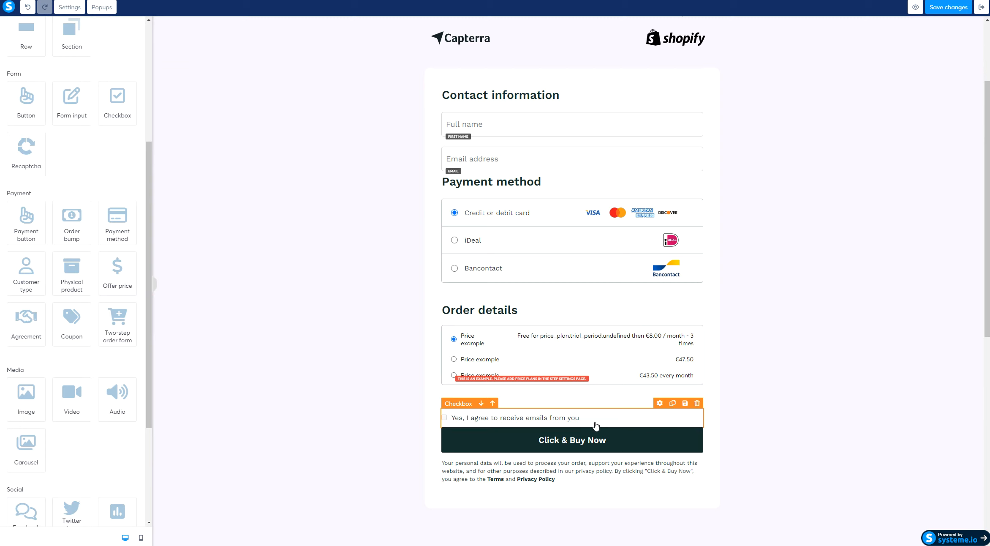
pyautogui.click(697, 403)
pyautogui.click(525, 35)
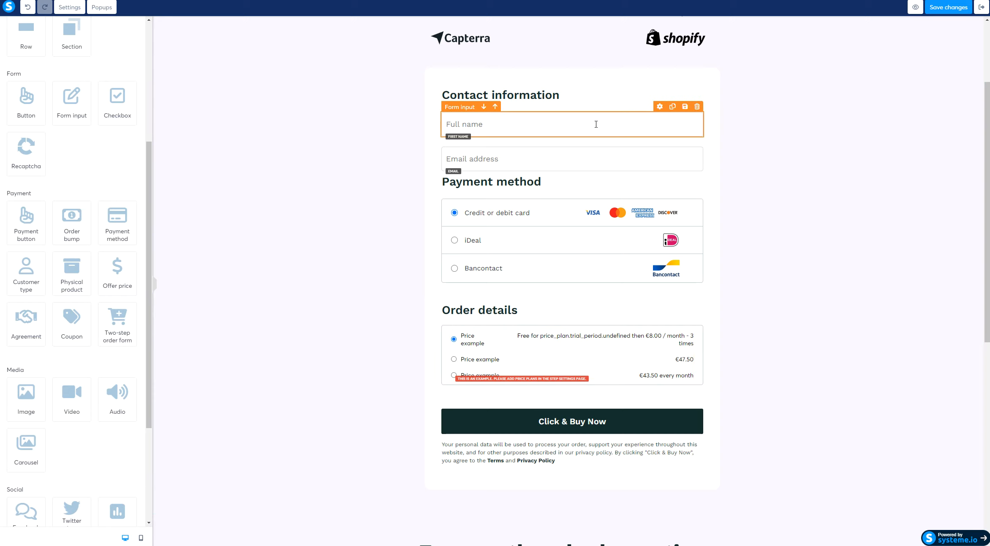
# Step: Examine the input type settings of the Full name and Email address fields under Contact information
pyautogui.click(659, 106)
pyautogui.click(50, 61)
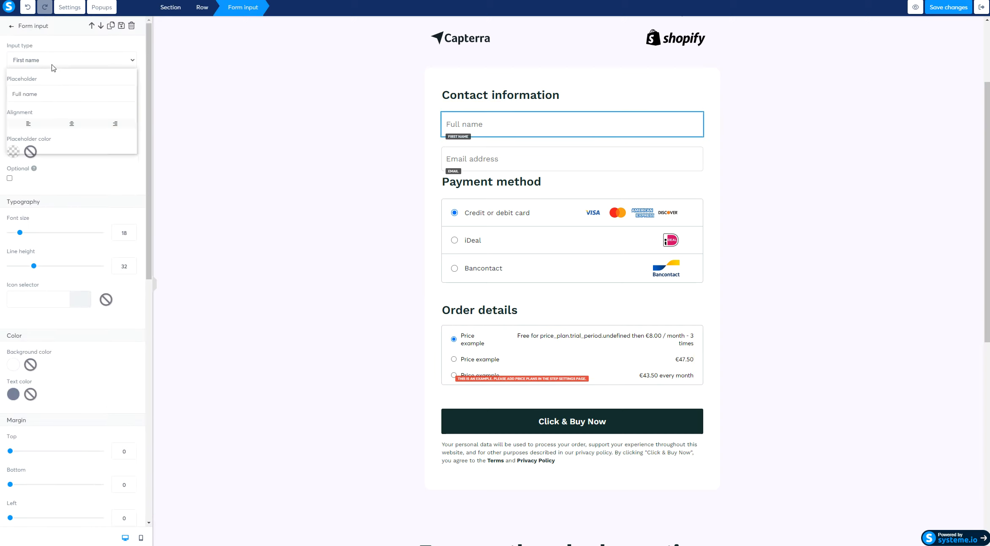
pyautogui.click(33, 106)
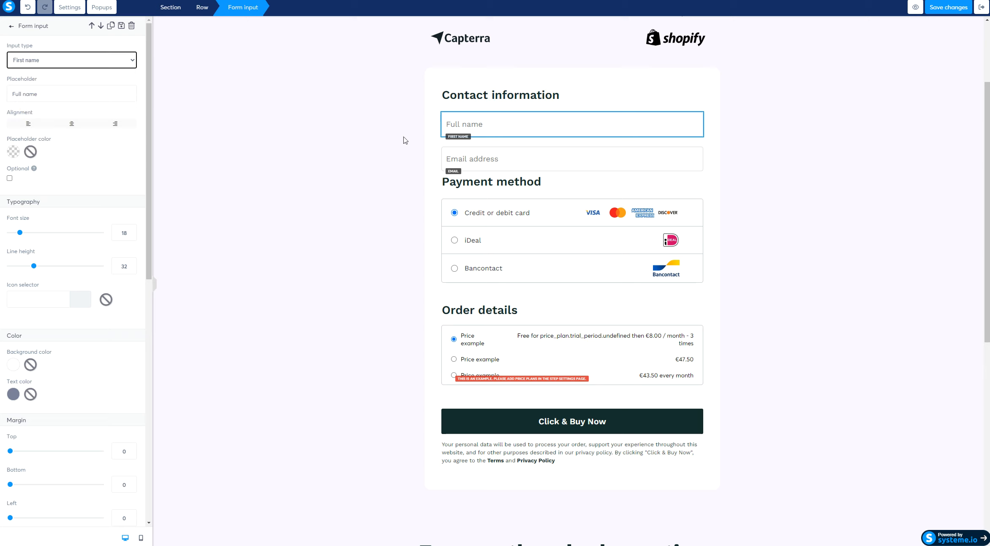
pyautogui.click(391, 137)
pyautogui.click(659, 140)
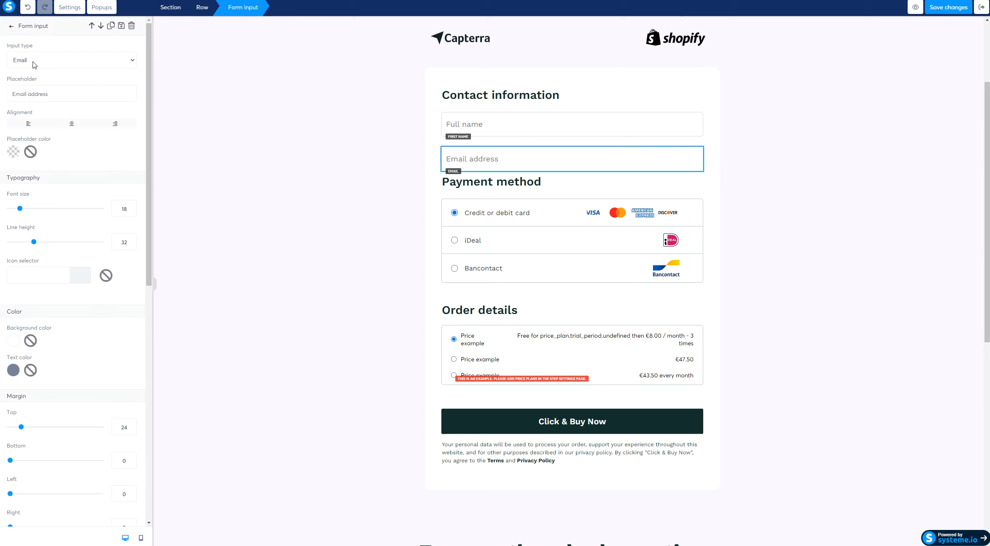
pyautogui.click(759, 220)
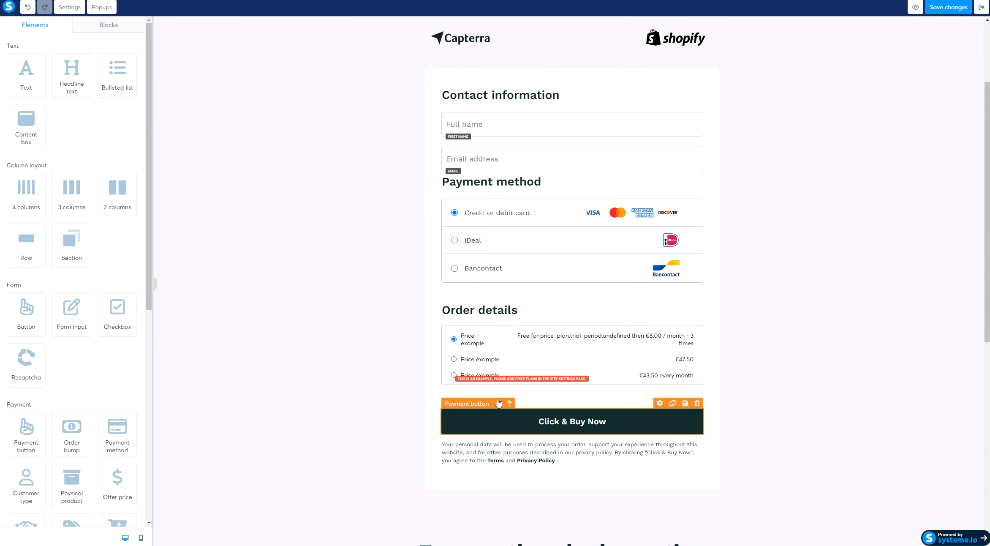
# Step: Delete the Plans & Pricing header section above the order form, save the page and exit the editor
pyautogui.scroll(-8, 649, 360)
pyautogui.scroll(10, 817, 346)
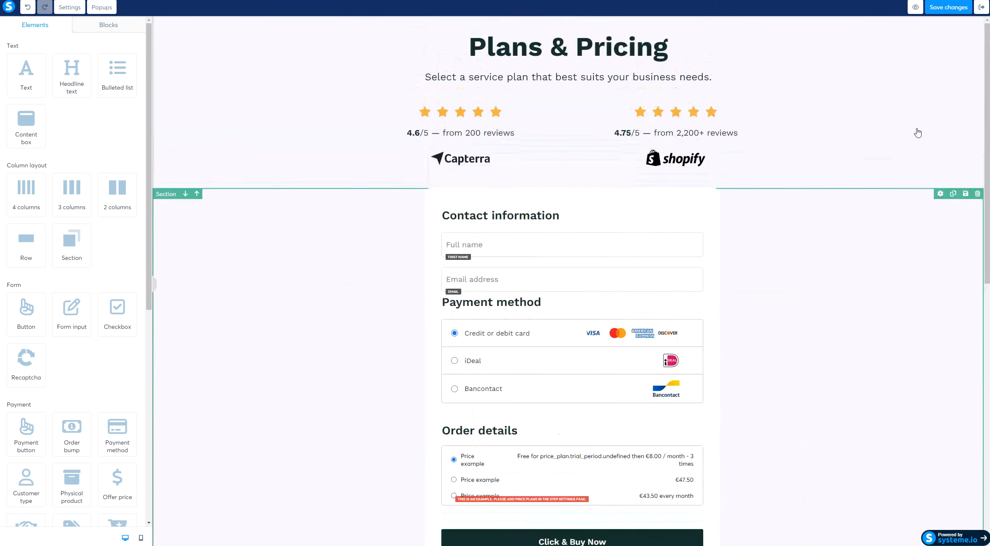
pyautogui.click(977, 21)
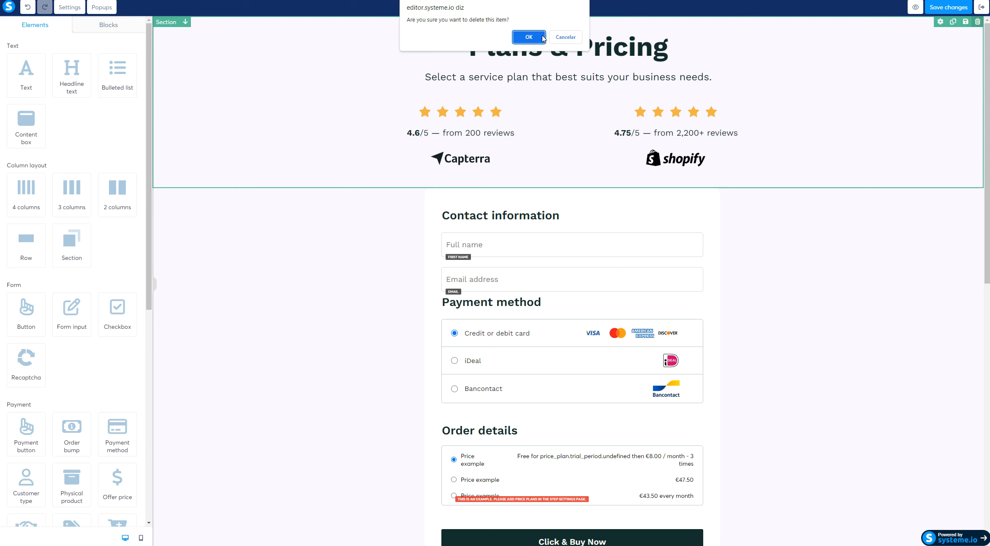
pyautogui.click(518, 36)
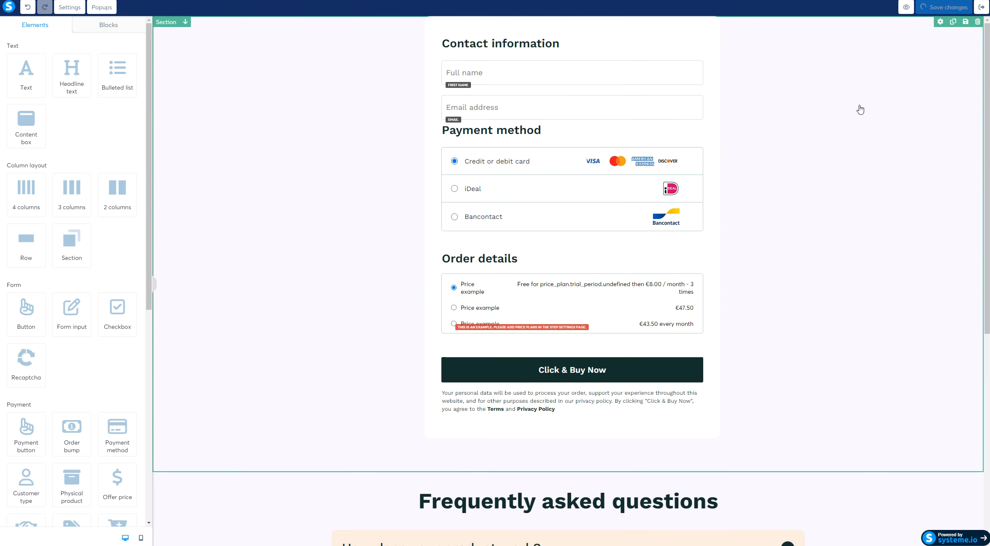
pyautogui.click(982, 9)
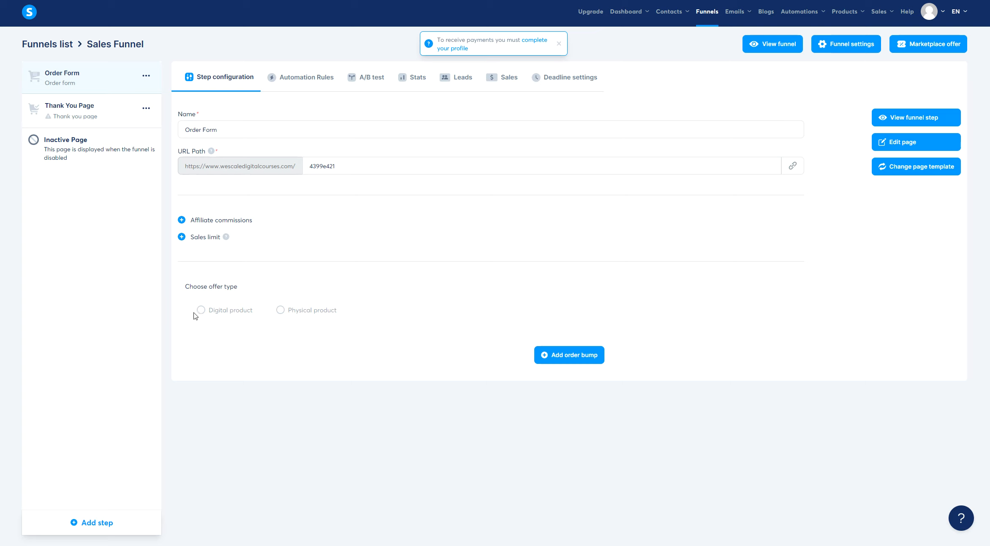
# Step: Check which physical products can be offered and set the order form's offer type to Digital product
pyautogui.click(305, 312)
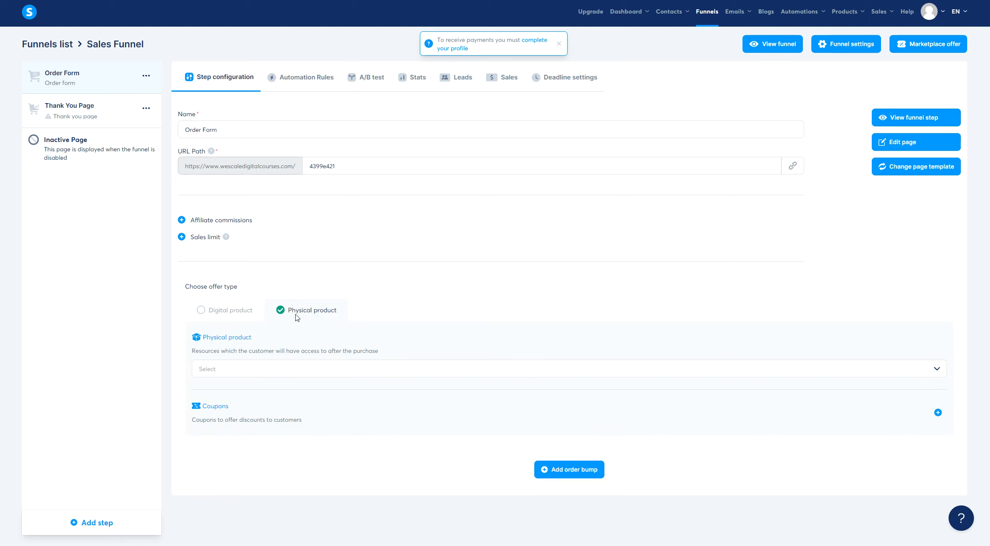
pyautogui.click(258, 369)
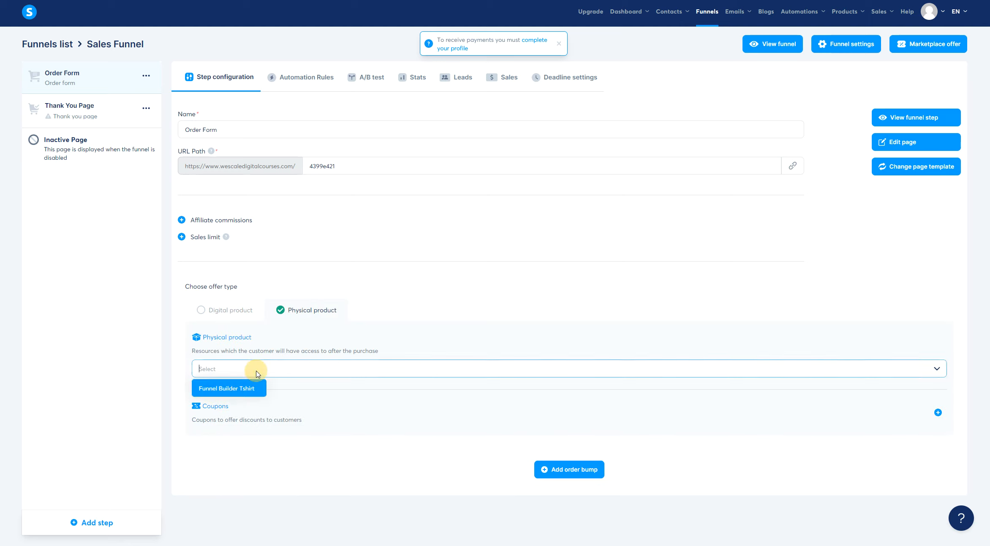
pyautogui.click(219, 312)
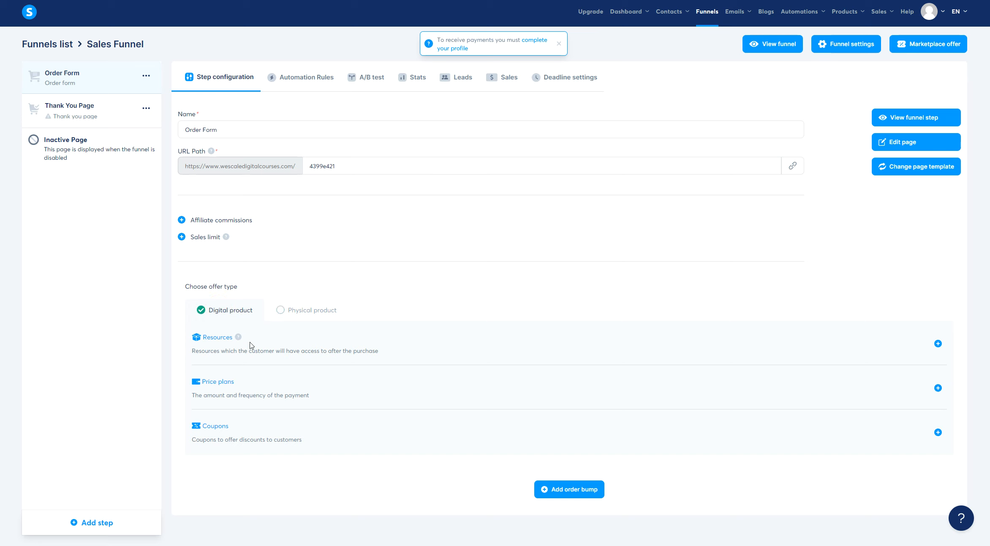
# Step: Add the course TEST COURSE with Full access as a resource of the digital product and save it
pyautogui.click(938, 344)
pyautogui.click(272, 372)
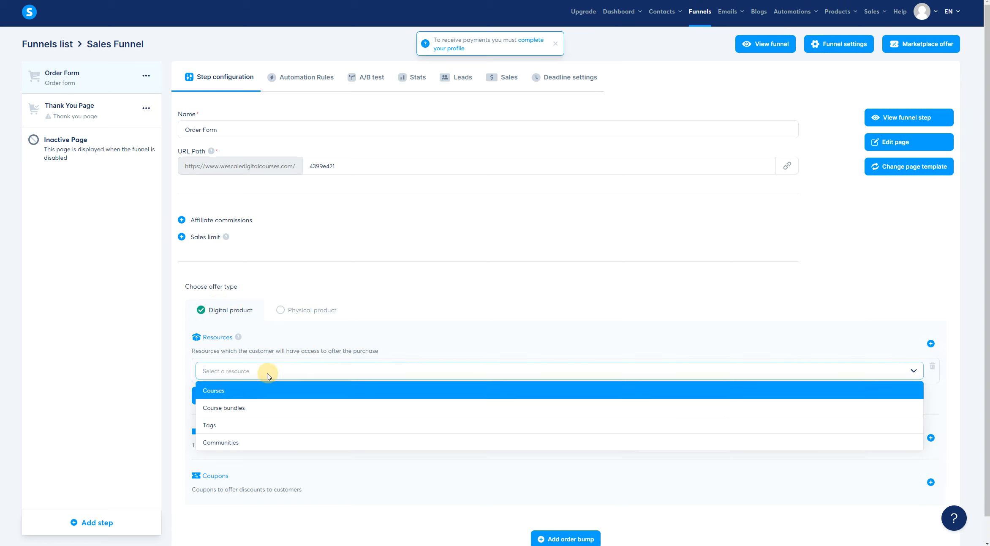
pyautogui.click(220, 392)
pyautogui.click(254, 393)
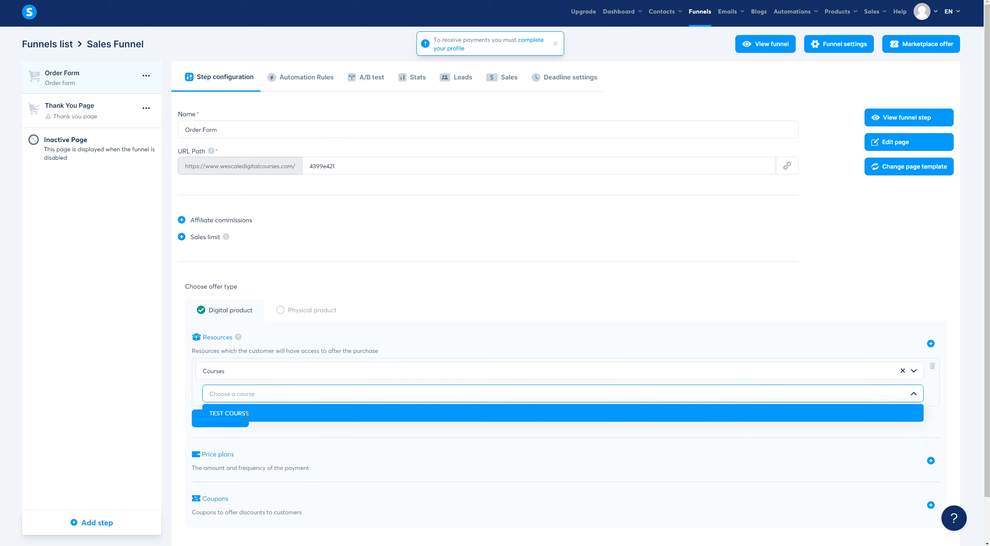
pyautogui.click(246, 413)
pyautogui.click(269, 418)
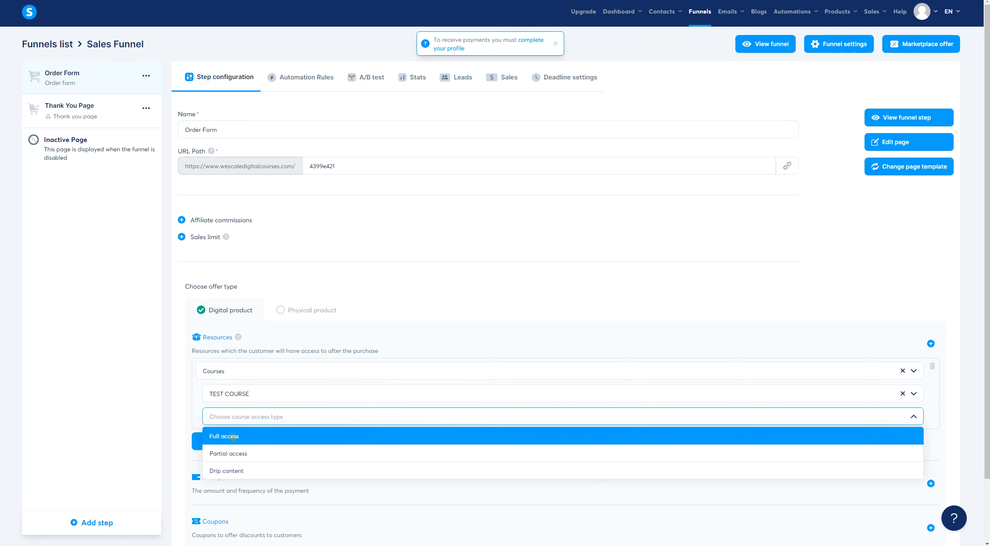
pyautogui.click(228, 436)
pyautogui.click(230, 488)
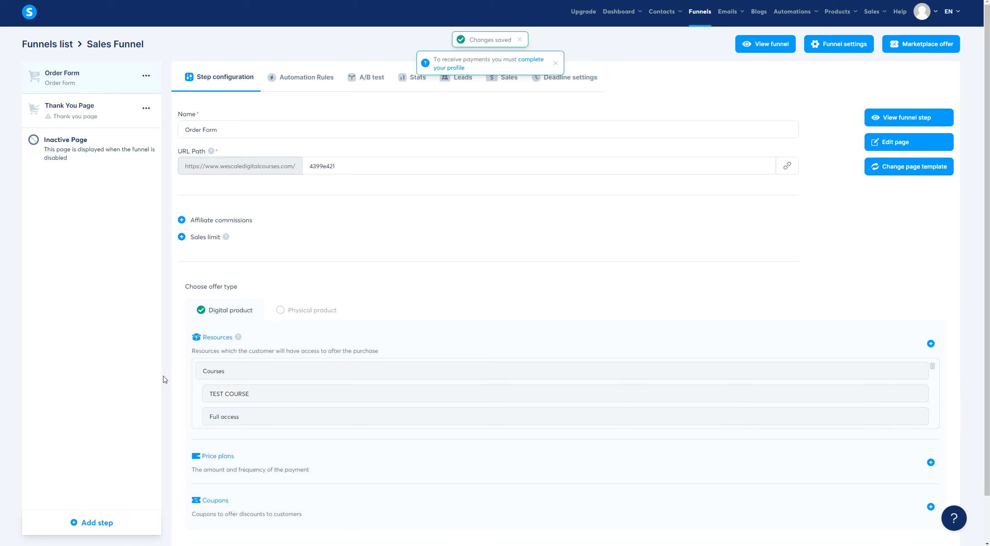
pyautogui.scroll(-2, 183, 373)
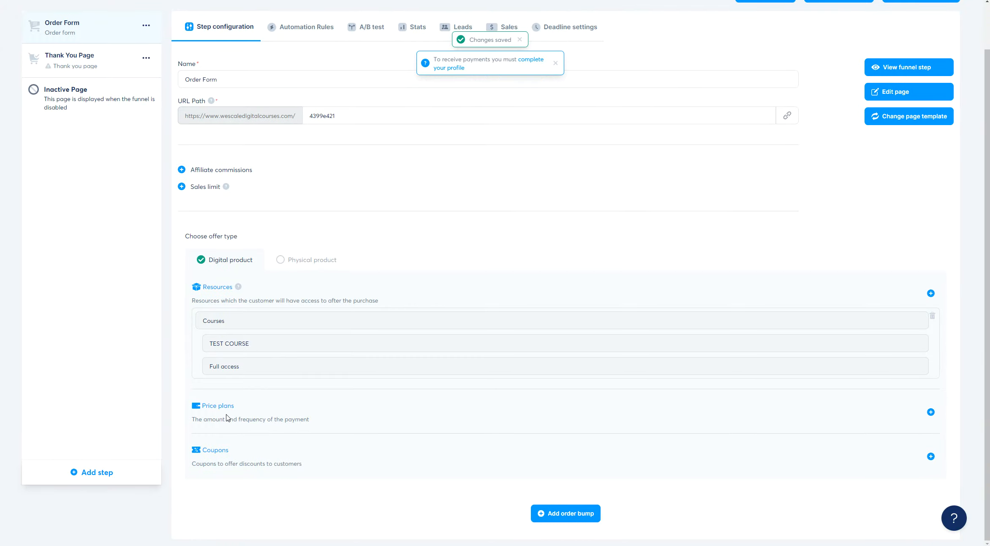
pyautogui.moveTo(218, 450); pyautogui.dragTo(194, 444)
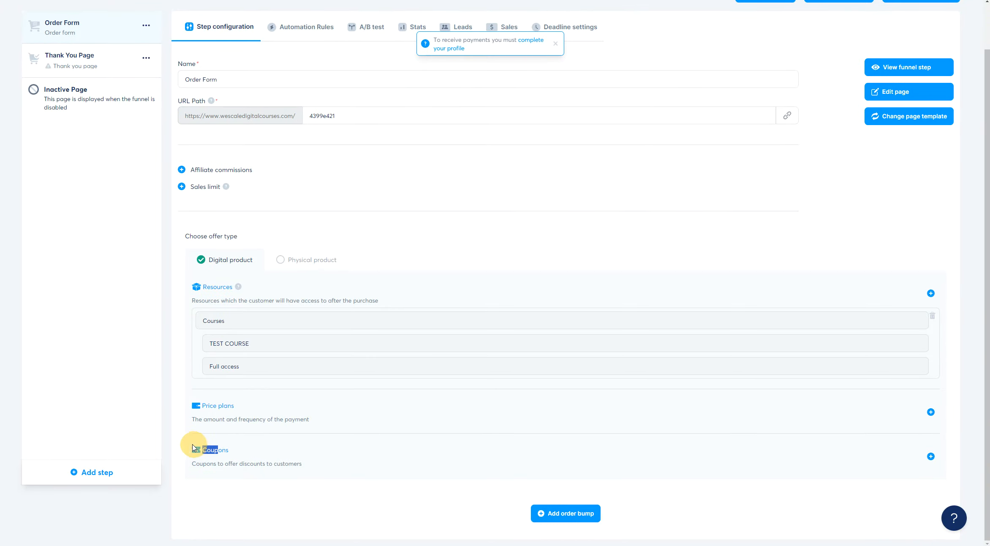
pyautogui.click(221, 410)
pyautogui.moveTo(232, 405); pyautogui.dragTo(194, 405)
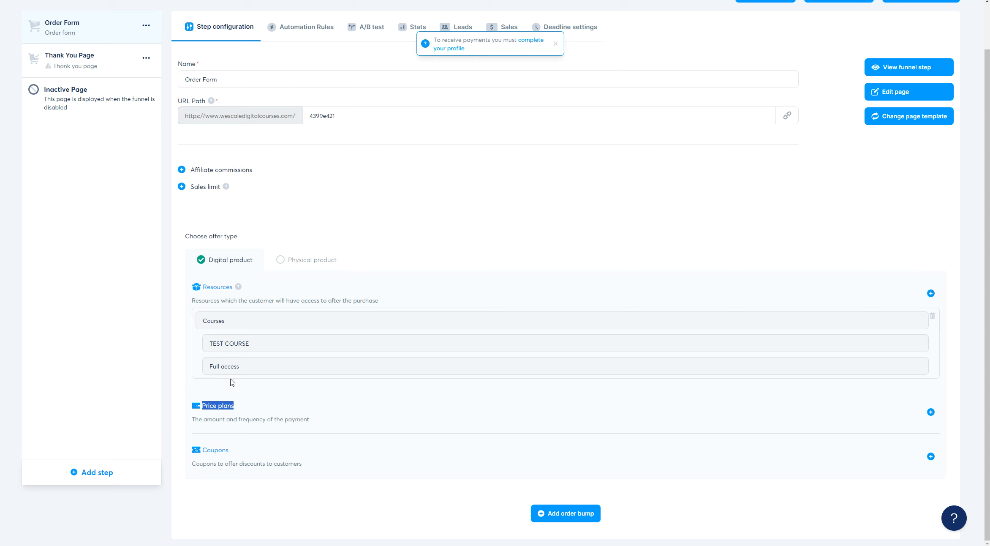
pyautogui.doubleClick(223, 410)
pyautogui.moveTo(209, 343); pyautogui.dragTo(247, 342)
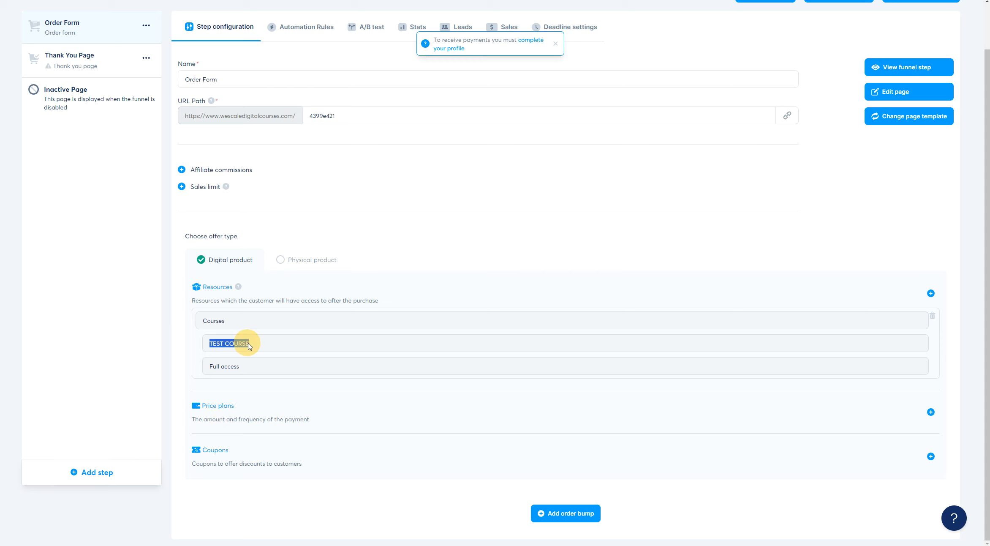
# Step: Start adding a price plan to the offer and select the existing One-time payment plan "teste name"
pyautogui.click(931, 412)
pyautogui.scroll(-3, 203, 362)
pyautogui.click(251, 324)
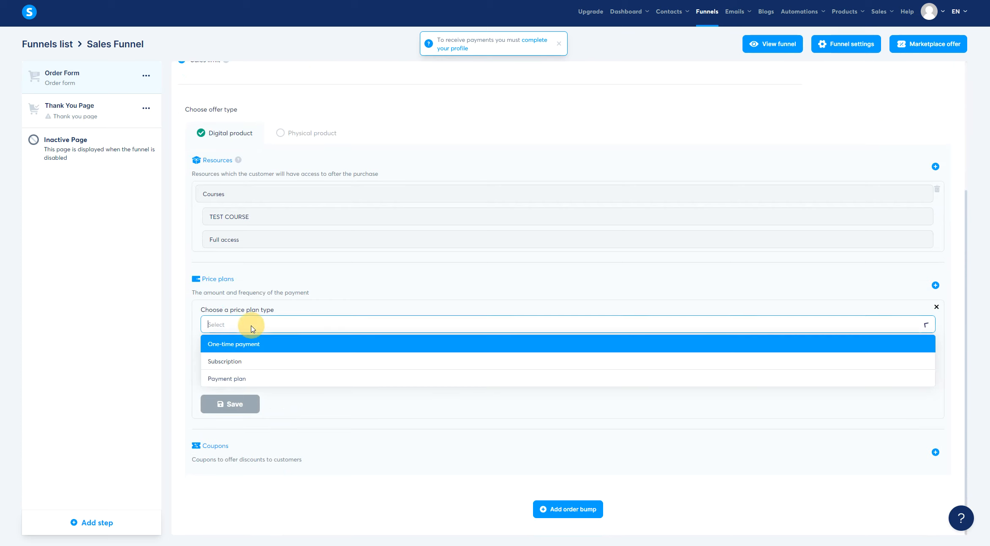
pyautogui.click(230, 343)
pyautogui.click(245, 363)
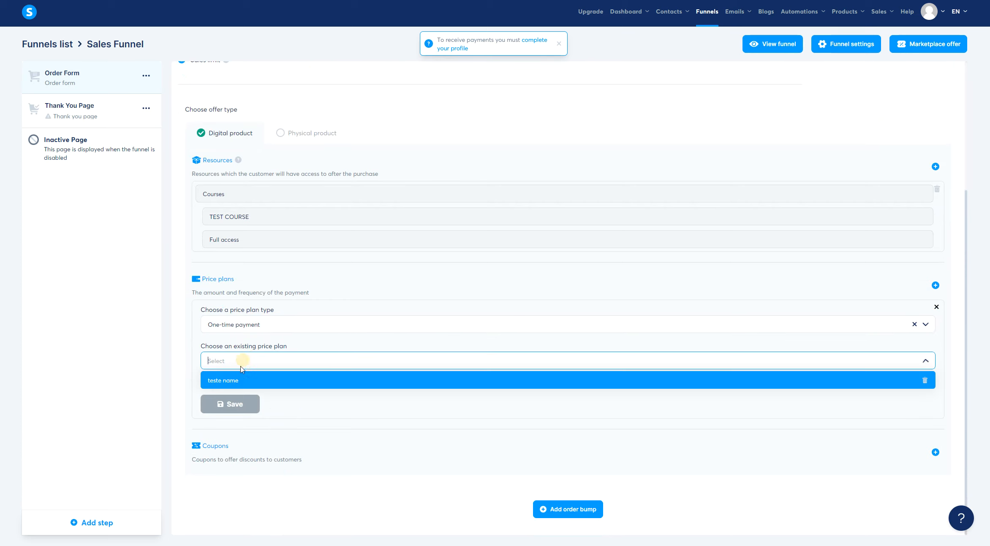
pyautogui.click(228, 379)
pyautogui.moveTo(288, 422); pyautogui.dragTo(258, 423)
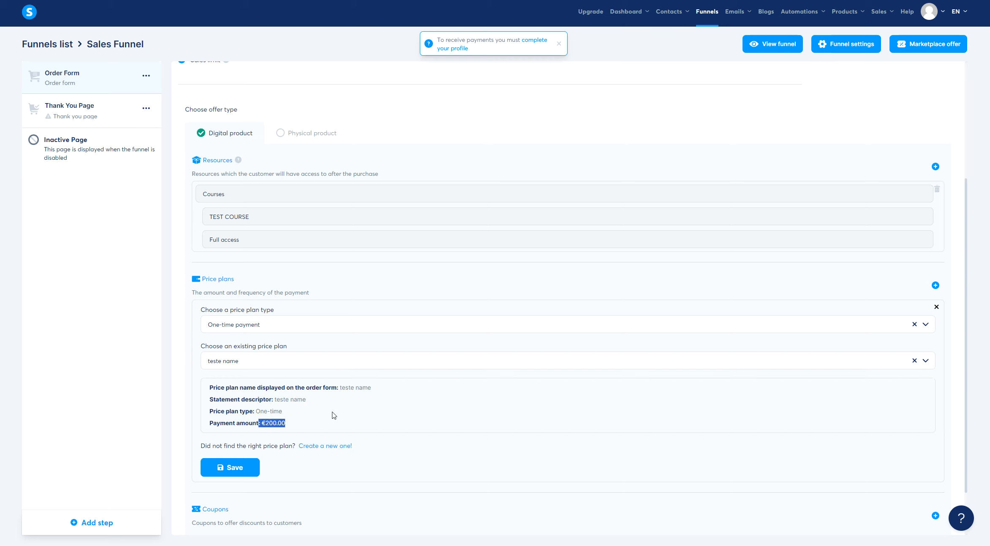
# Step: Start a new price plan instead, entering "course" as its order form name, dashboard name and statement descriptor
pyautogui.click(330, 445)
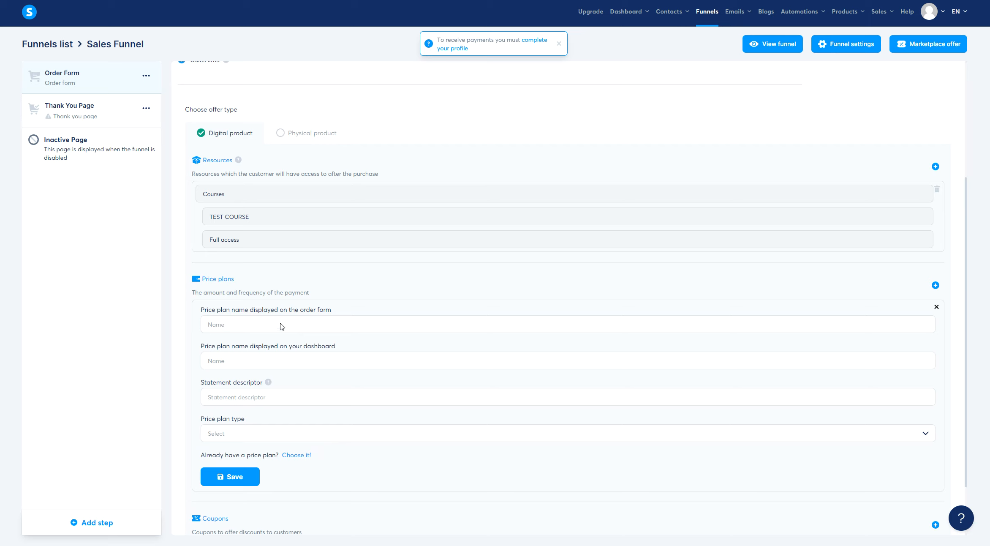
pyautogui.click(232, 330)
pyautogui.write('course')
pyautogui.hotkey('ctrl', 'a')
pyautogui.hotkey('ctrl', 'c')
pyautogui.click(236, 357)
pyautogui.hotkey('ctrl', 'v')
pyautogui.click(237, 397)
pyautogui.hotkey('ctrl', 'v')
# Step: Set the new price plan to One-time payment with an amount of 1 EUR and save it
pyautogui.click(234, 437)
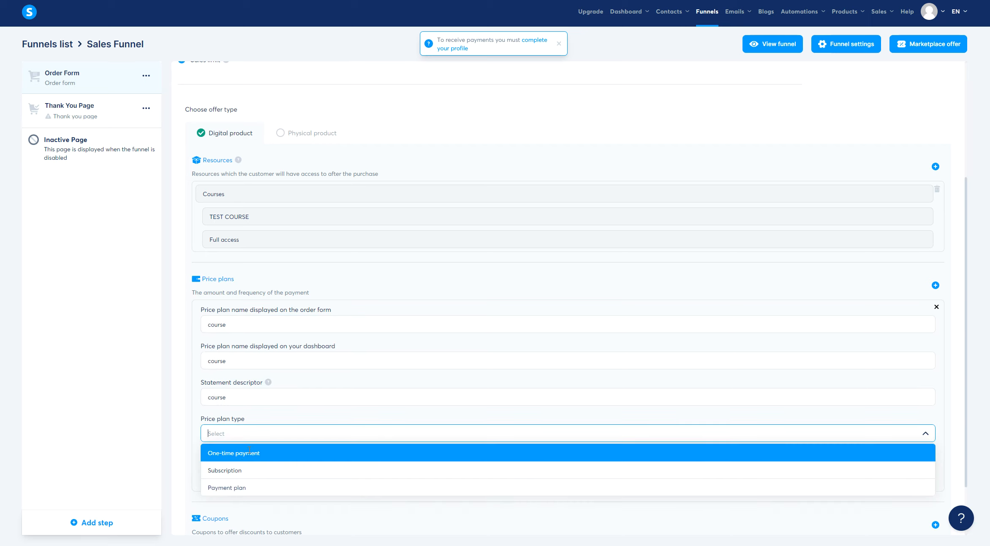
pyautogui.click(252, 451)
pyautogui.click(224, 471)
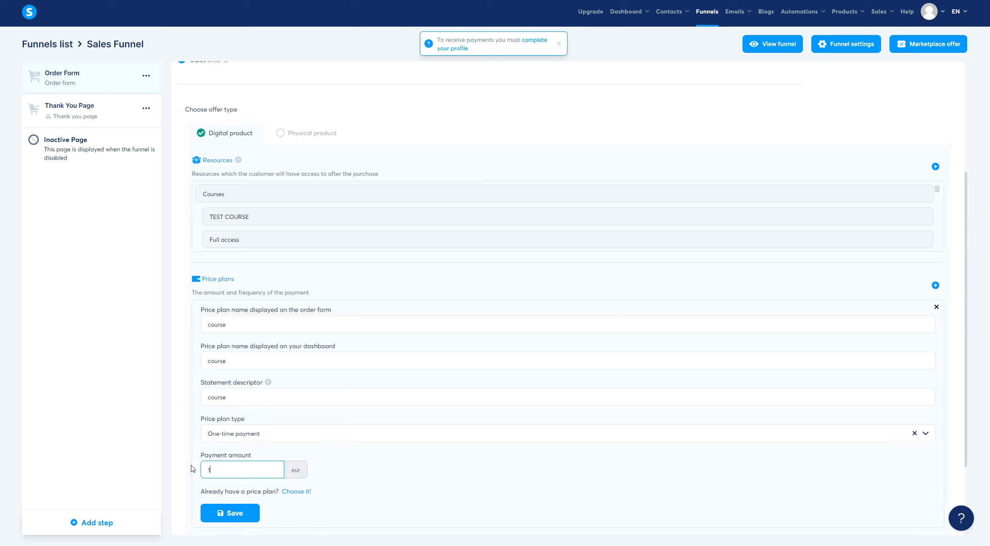
pyautogui.write('1')
pyautogui.click(337, 445)
pyautogui.scroll(-3, 349, 435)
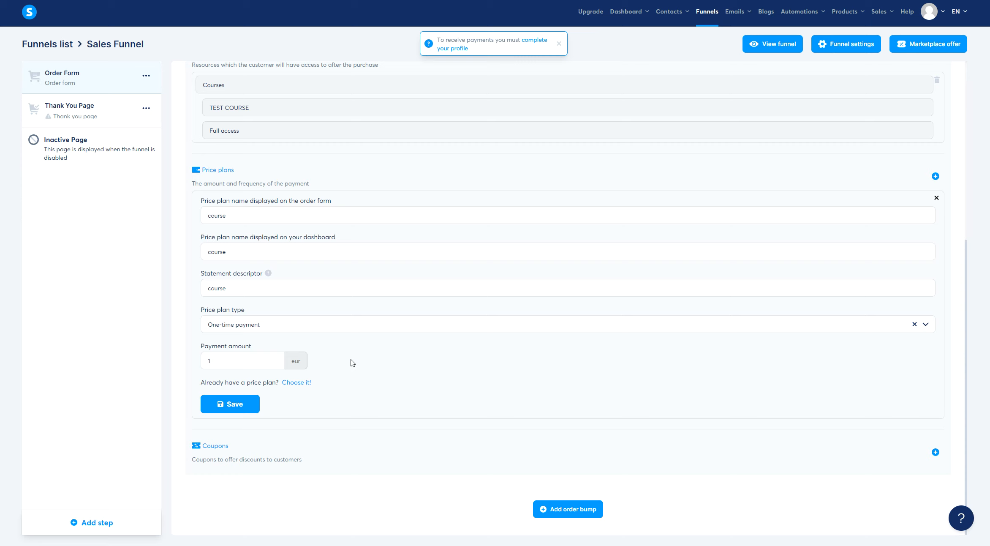
pyautogui.click(230, 404)
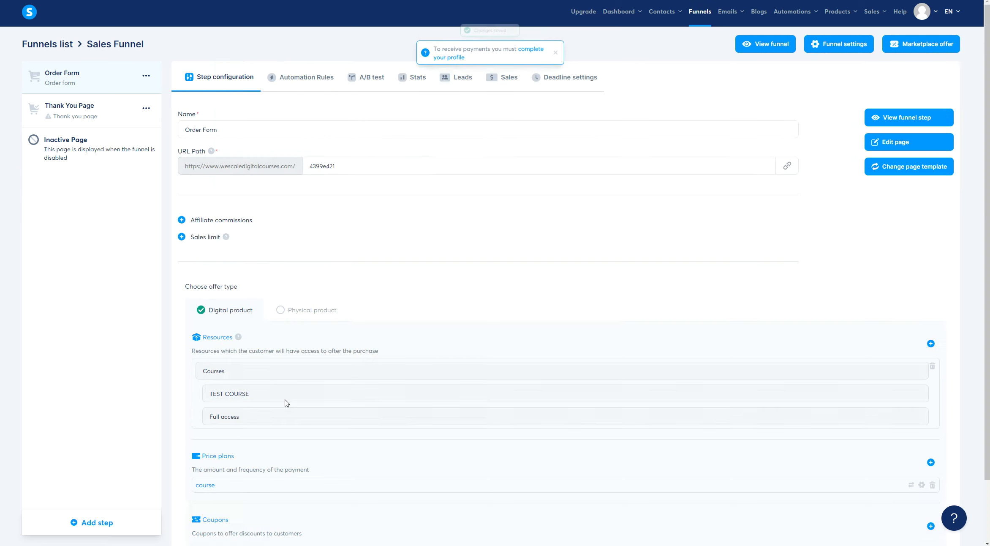
# Step: Dismiss the complete-your-profile notice and add an order bump to the order form step
pyautogui.scroll(-2, 321, 395)
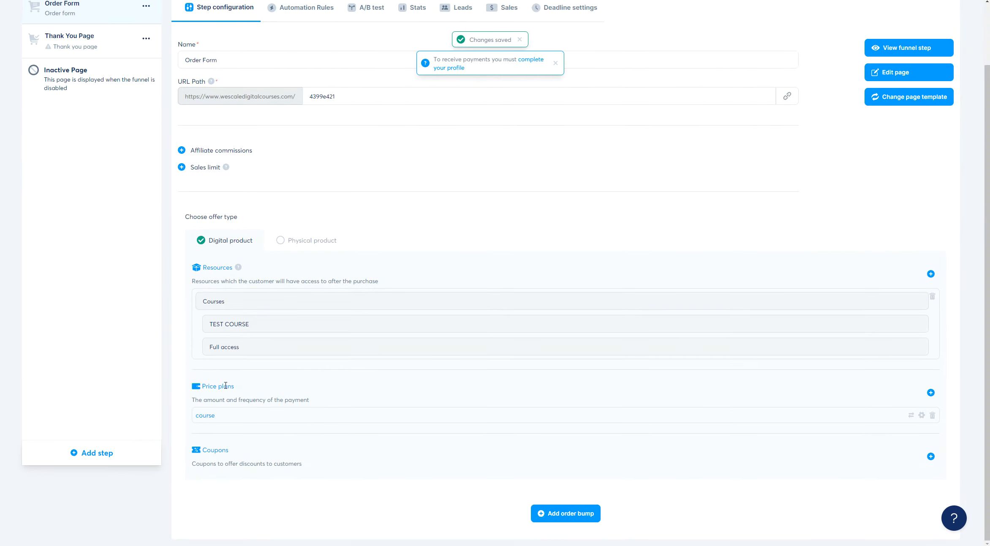
pyautogui.click(555, 63)
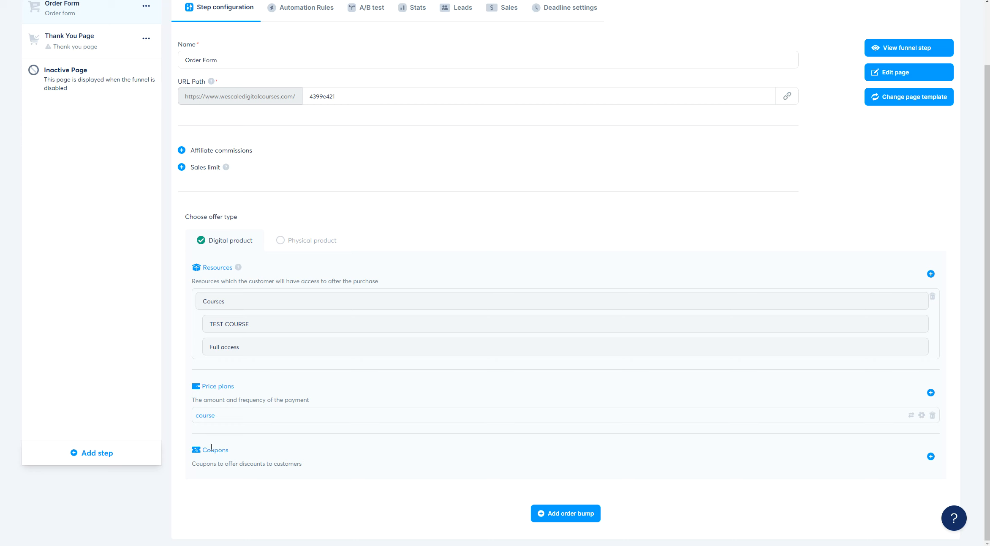
pyautogui.click(568, 513)
pyautogui.moveTo(202, 456); pyautogui.dragTo(229, 456)
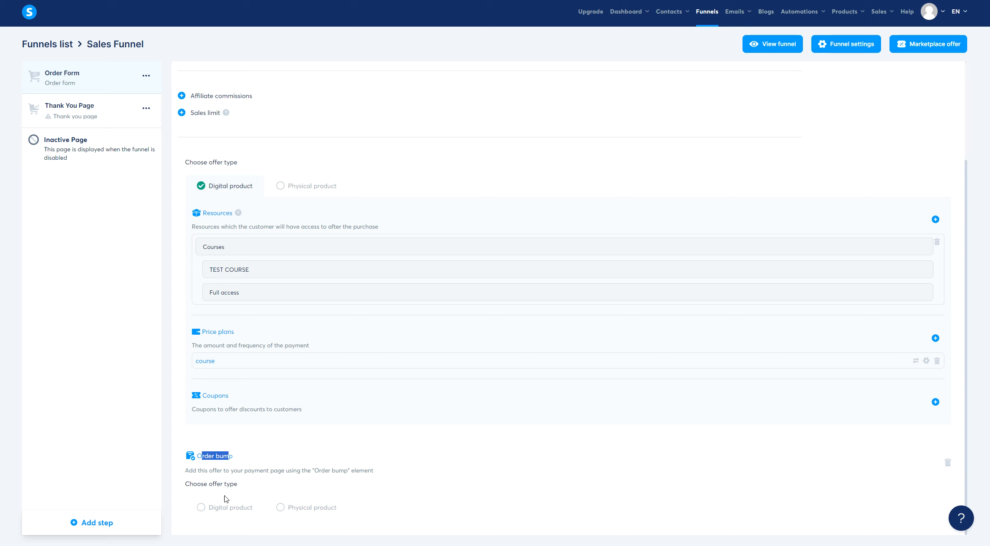
# Step: Compare the digital and physical offer types for the order bump and leave it set to Digital product
pyautogui.click(211, 507)
pyautogui.click(302, 509)
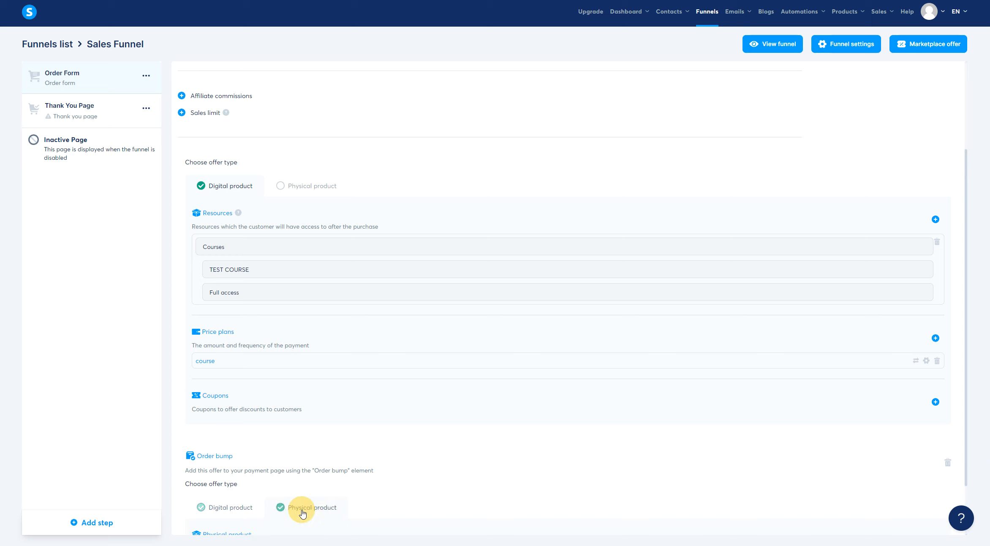
pyautogui.click(228, 509)
pyautogui.click(301, 507)
pyautogui.scroll(-2, 253, 464)
pyautogui.click(221, 441)
pyautogui.click(223, 439)
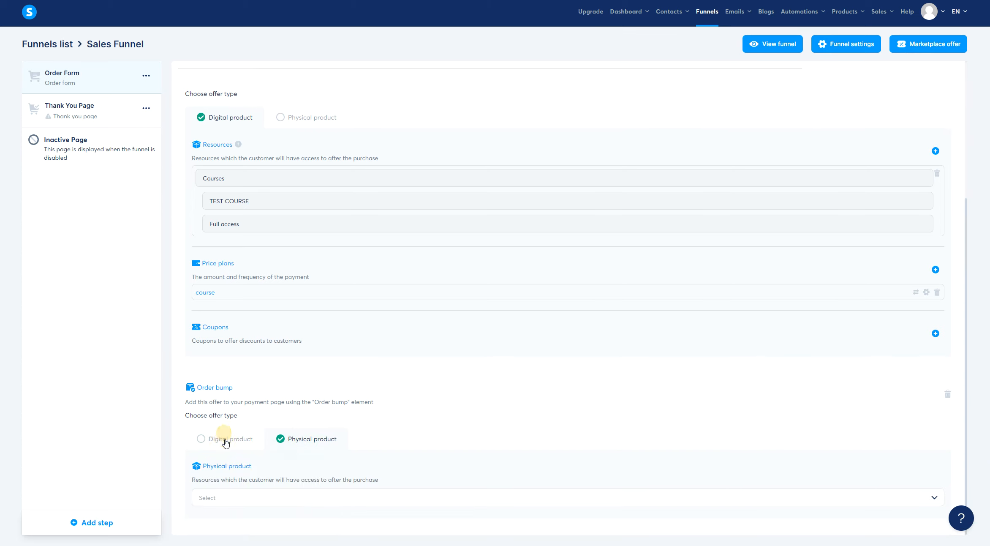
pyautogui.scroll(-1, 290, 427)
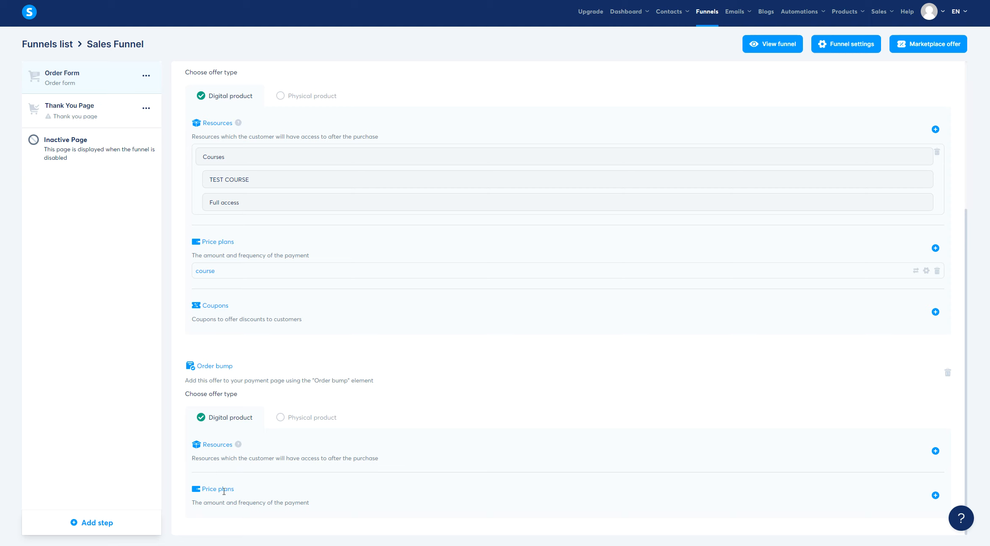
# Step: Review the order form step's offer settings and preview the live page, checking the payment methods and order details
pyautogui.doubleClick(207, 305)
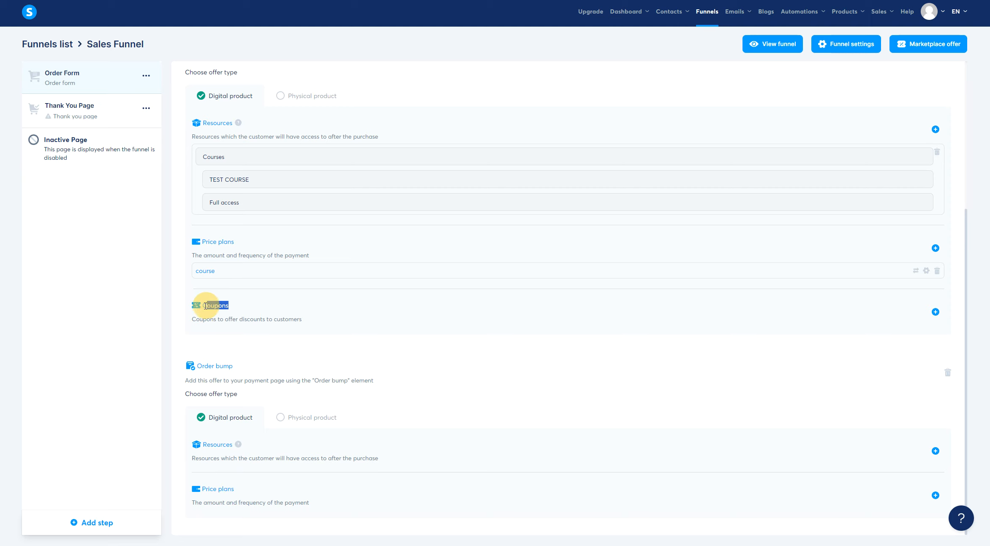
pyautogui.scroll(5, 622, 327)
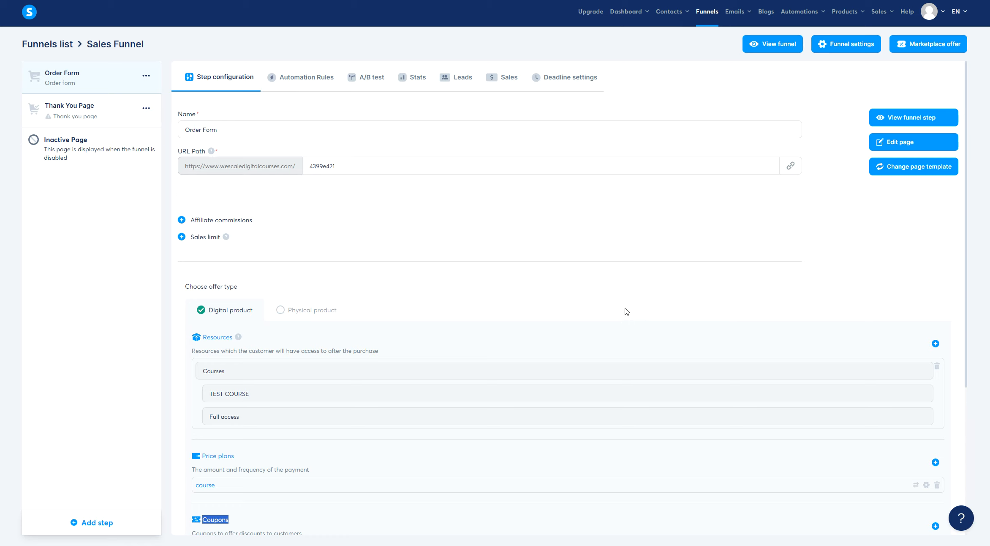
pyautogui.scroll(-5, 736, 269)
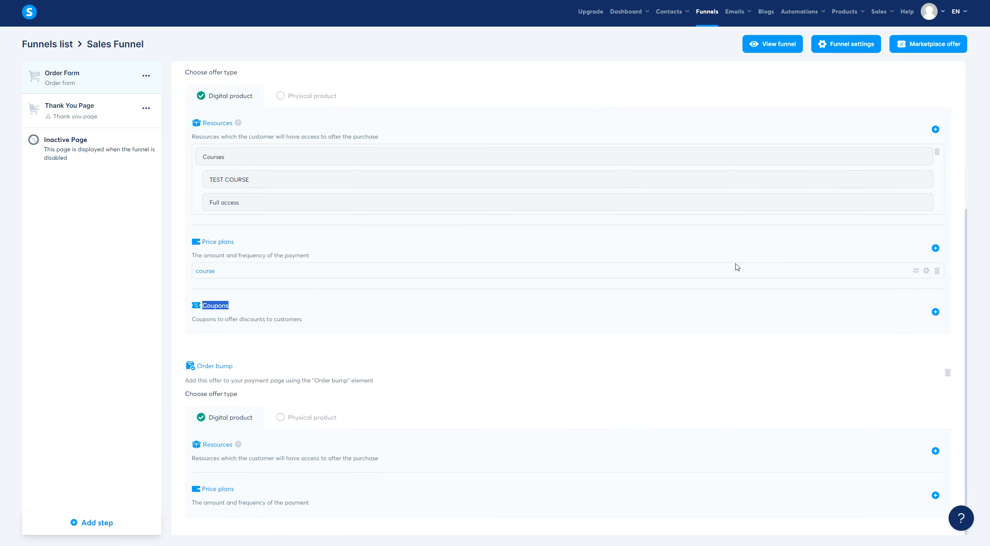
pyautogui.scroll(5, 737, 267)
pyautogui.click(908, 117)
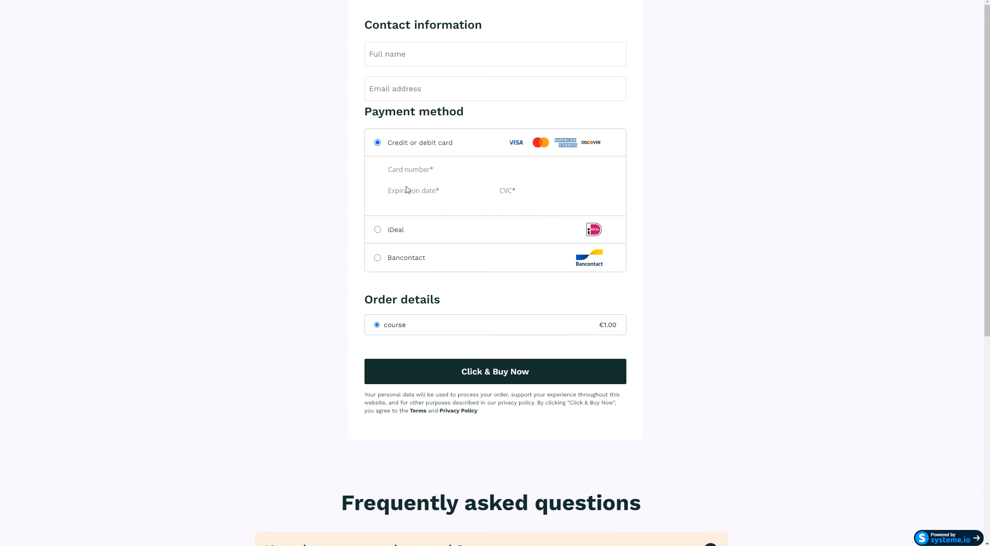
pyautogui.moveTo(601, 373); pyautogui.dragTo(618, 375)
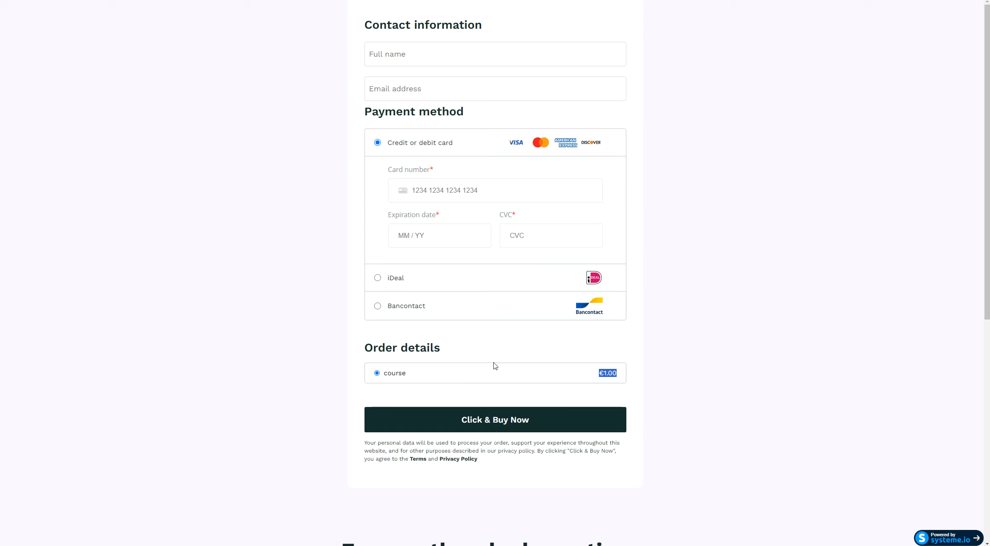
pyautogui.click(195, 1)
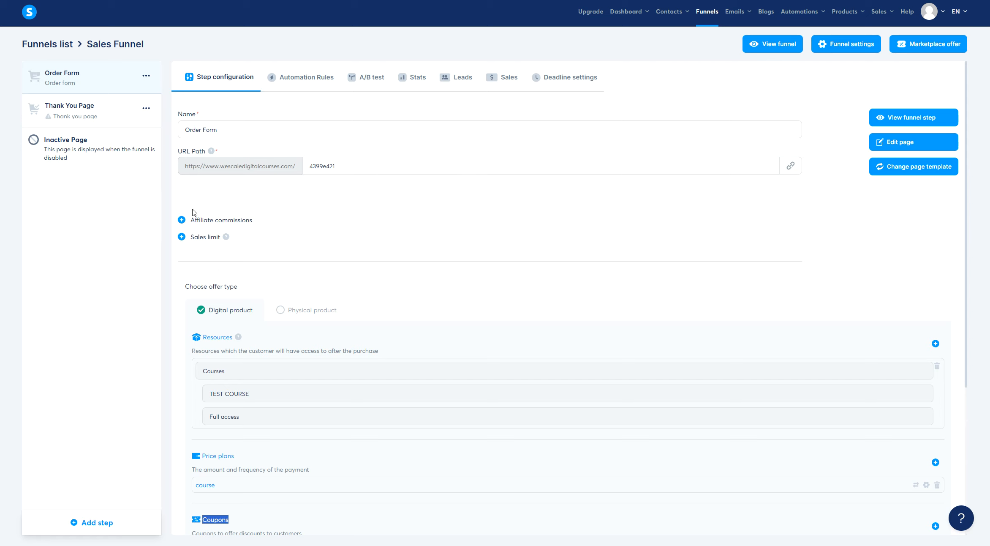
# Step: Insert an Order bump element above the order form page's "Click & Buy Now" button, then save the page and leave the editor
pyautogui.click(881, 142)
pyautogui.scroll(-3, 98, 248)
pyautogui.scroll(-1, 99, 249)
pyautogui.moveTo(72, 258); pyautogui.dragTo(508, 295)
pyautogui.click(948, 8)
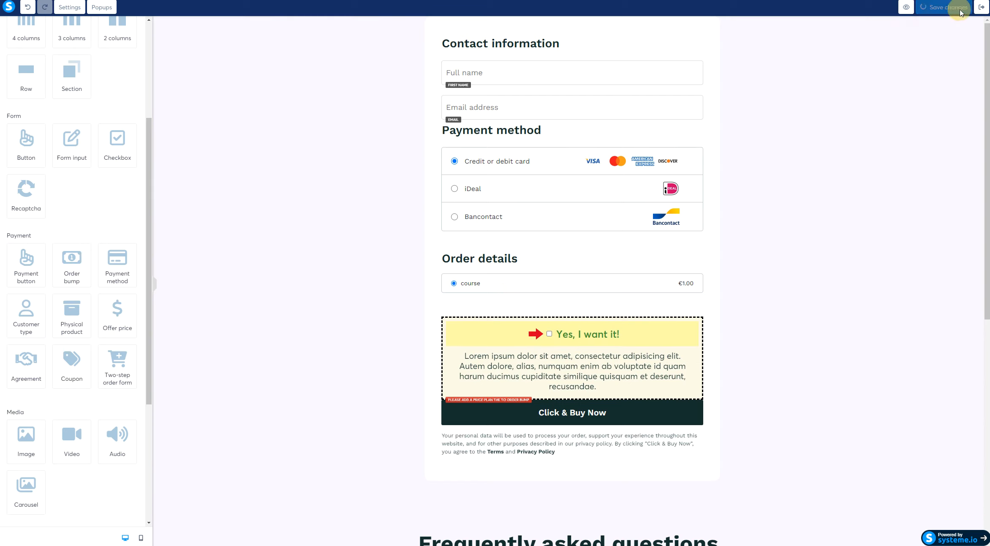
pyautogui.click(981, 8)
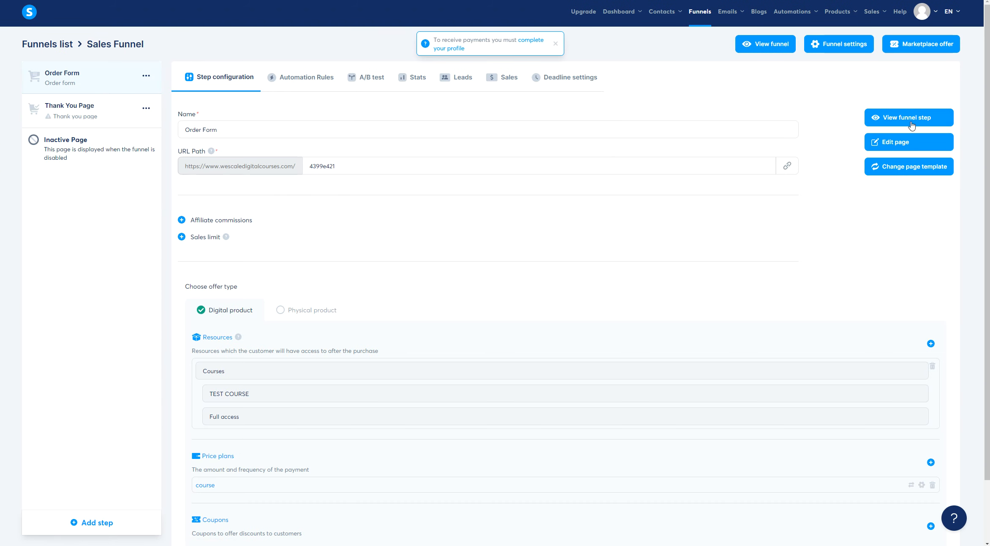
# Step: Preview the order form step again to check the order bump on the live page
pyautogui.click(908, 118)
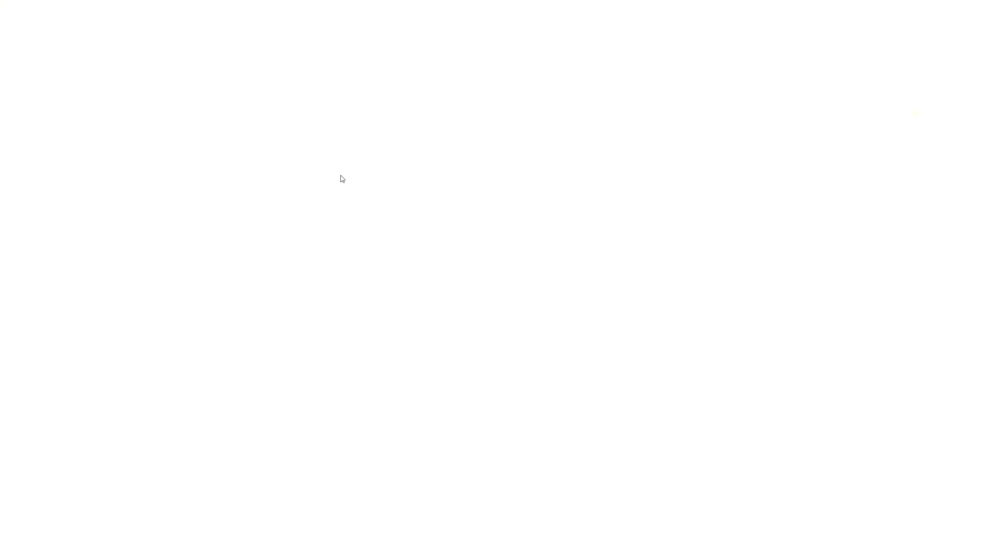
pyautogui.scroll(-3, 473, 262)
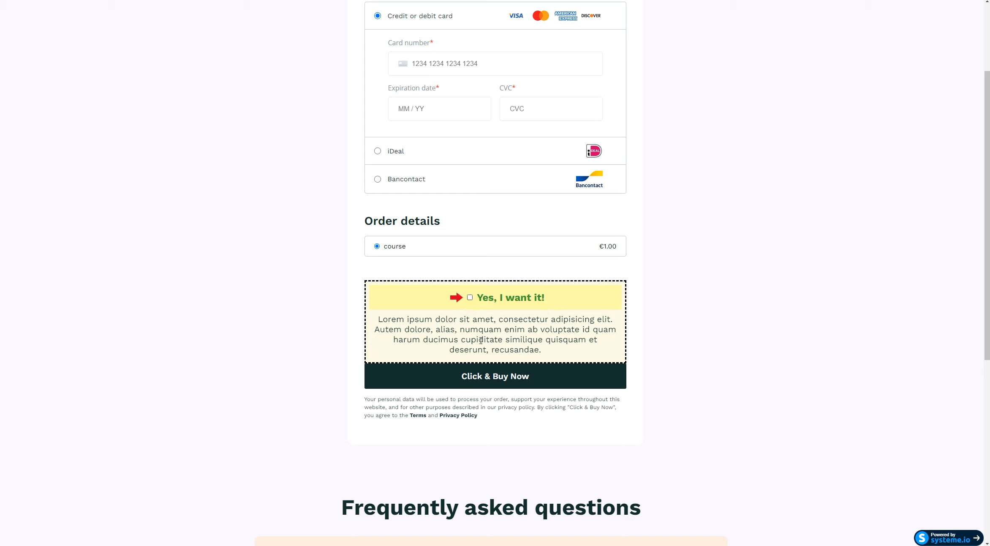
pyautogui.click(617, 1)
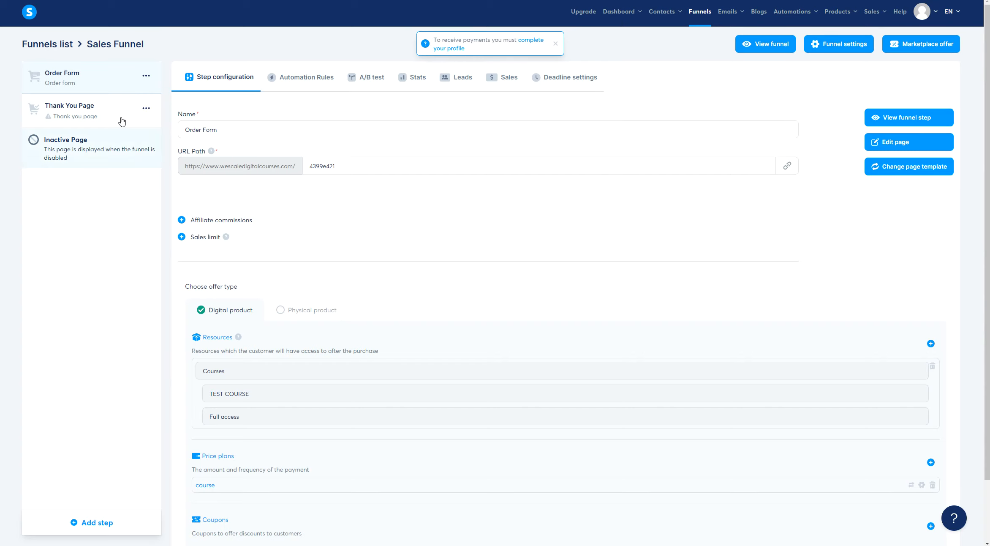
# Step: Apply the "Thanks for the payment!" template to the Thank You Page step
pyautogui.click(66, 122)
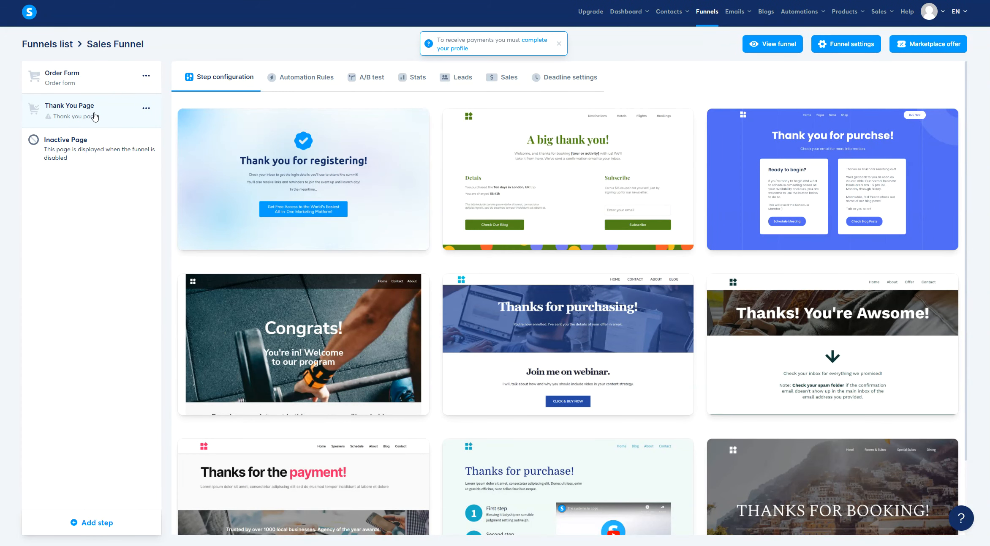
pyautogui.scroll(-2, 595, 298)
pyautogui.click(266, 421)
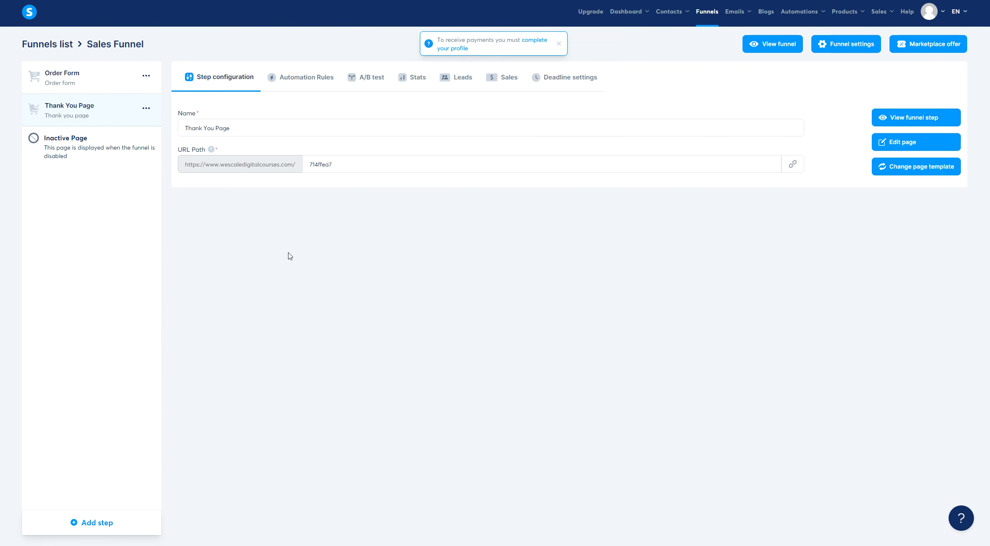
# Step: Edit the thank you page and insert an Order summary element below the text under the headline
pyautogui.click(922, 143)
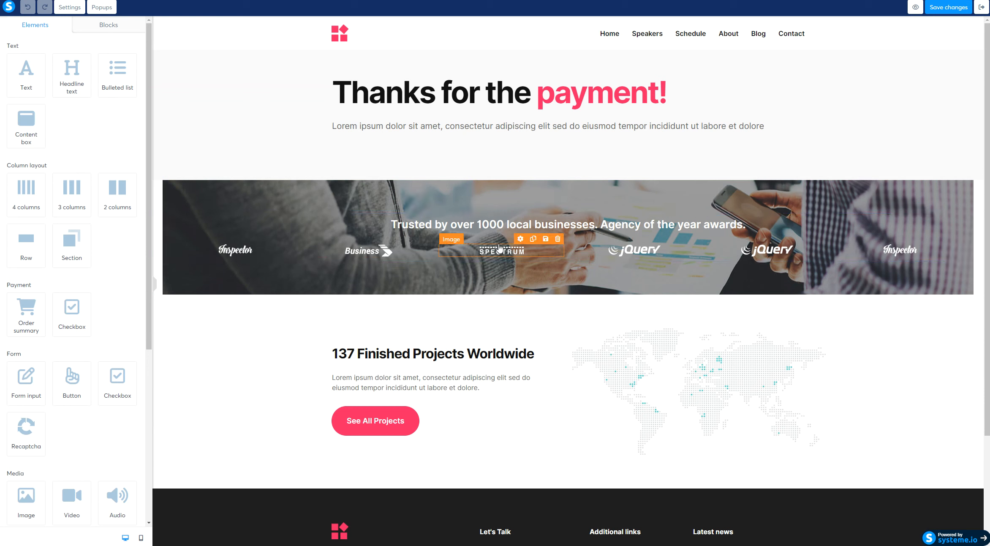
pyautogui.scroll(-4, 105, 267)
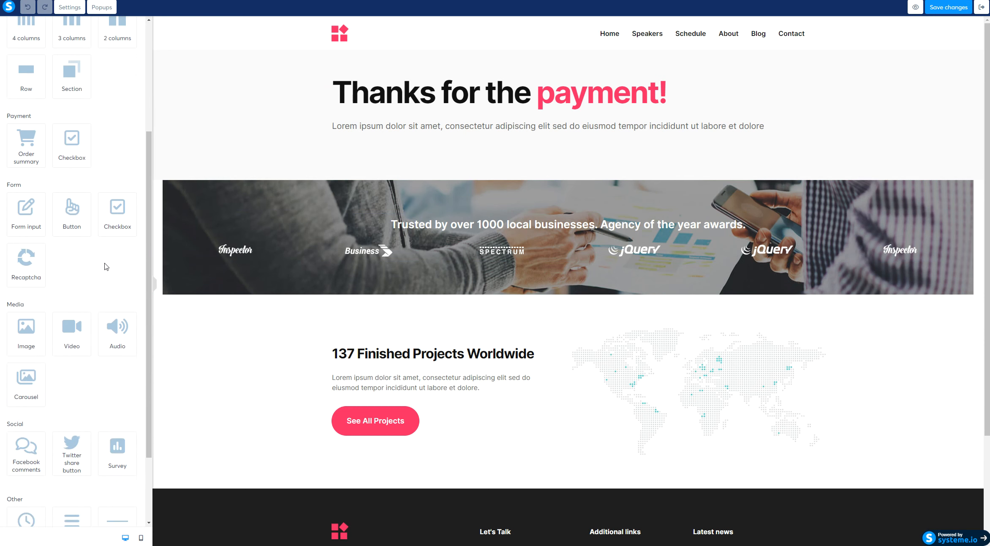
pyautogui.scroll(-2, 111, 257)
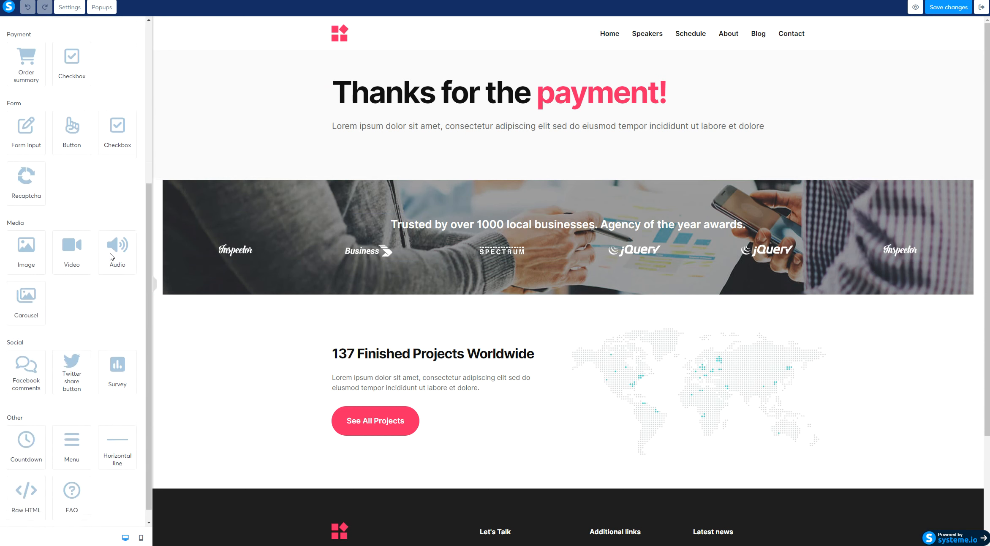
pyautogui.scroll(5, 109, 254)
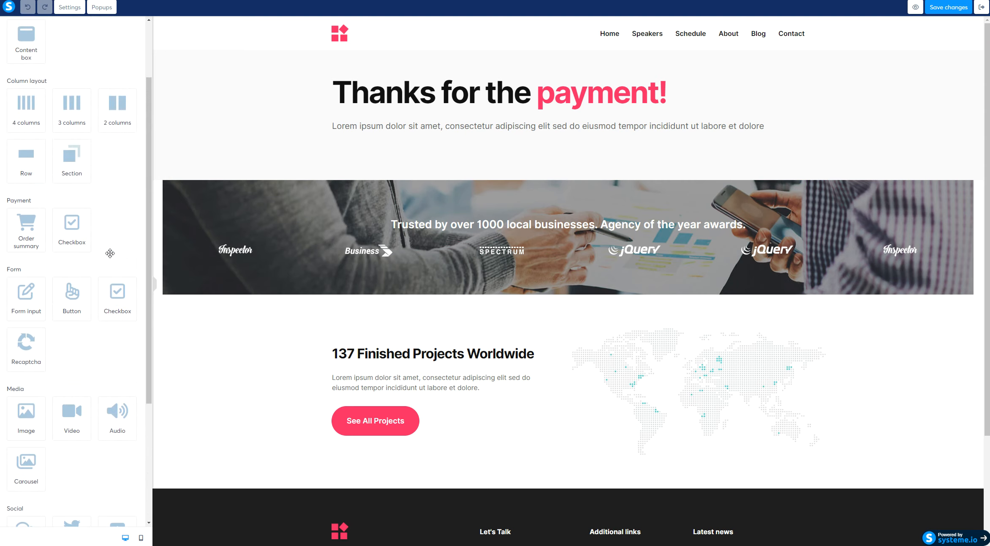
pyautogui.moveTo(34, 271); pyautogui.dragTo(411, 134)
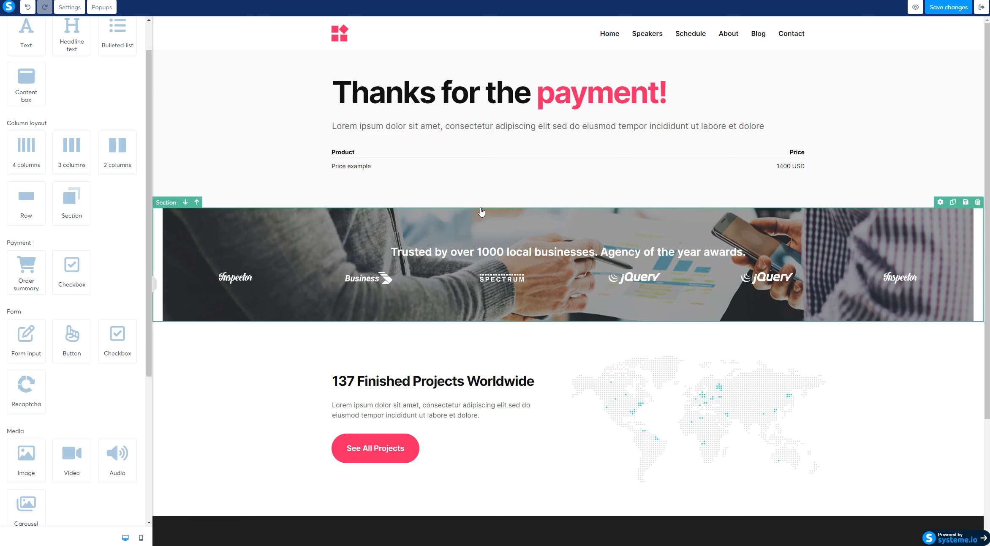
# Step: Replace the placeholder text under the thank you headline with "You're gonna receive access via email."
pyautogui.tripleClick(488, 125)
pyautogui.write('You')
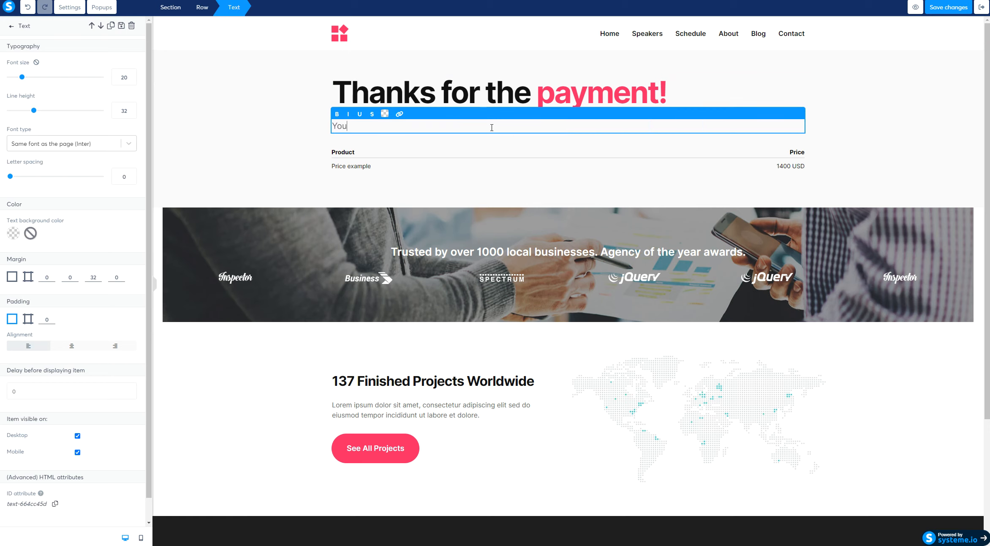
pyautogui.write("'re gonna receive access via email.")
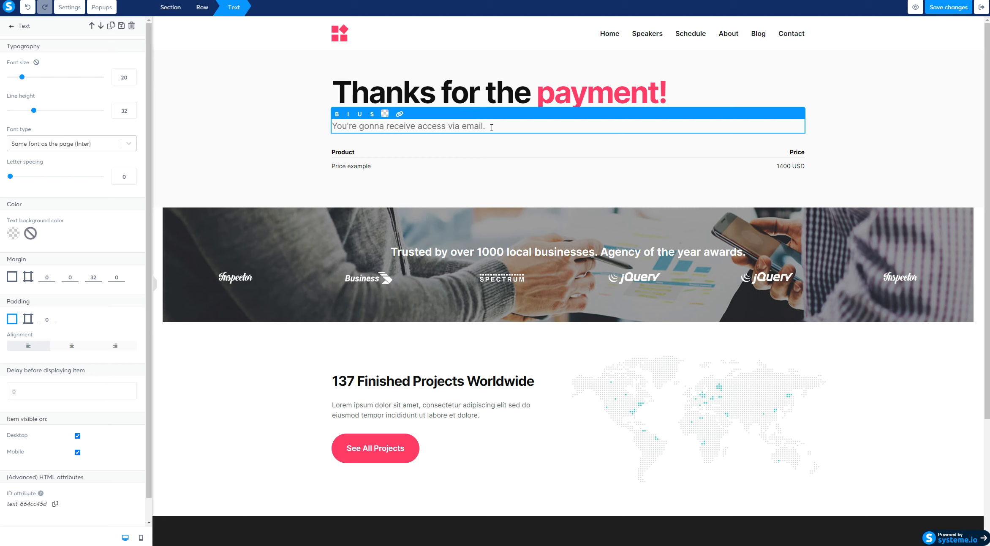
pyautogui.click(286, 155)
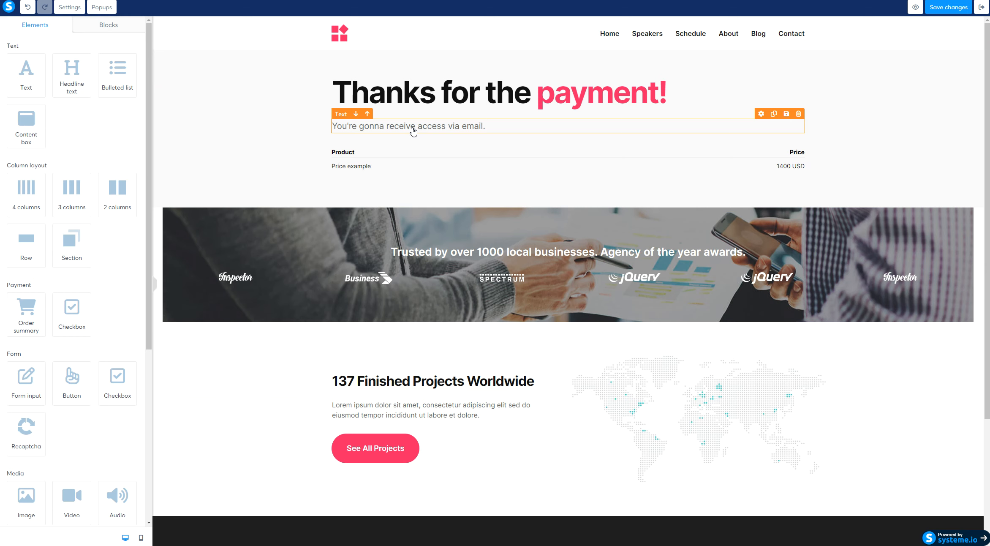
# Step: Move the "See All Projects" button above the order summary and change its text to "Join community"
pyautogui.moveTo(382, 446); pyautogui.dragTo(388, 164)
pyautogui.click(386, 166)
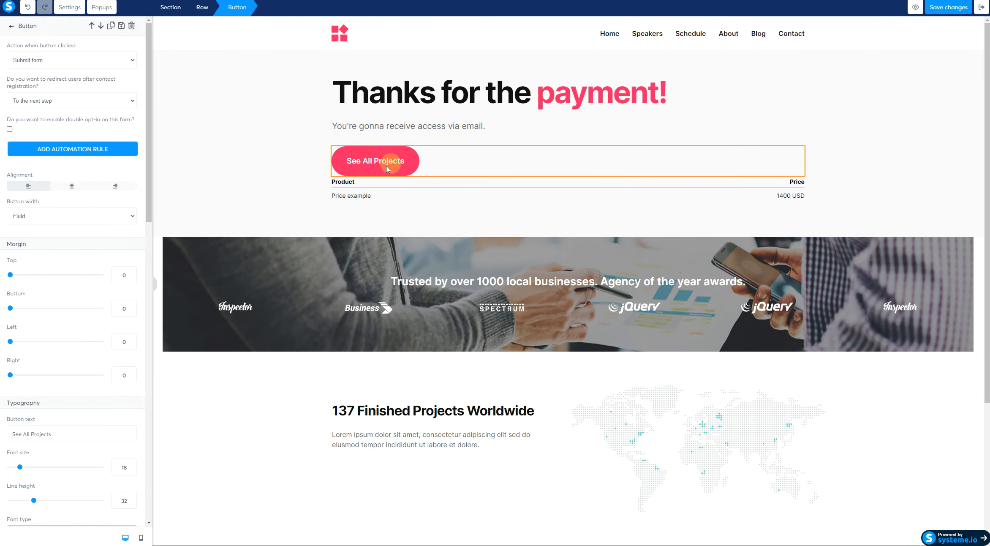
pyautogui.scroll(-3, 61, 327)
pyautogui.moveTo(52, 307); pyautogui.dragTo(7, 306)
pyautogui.write('Join community')
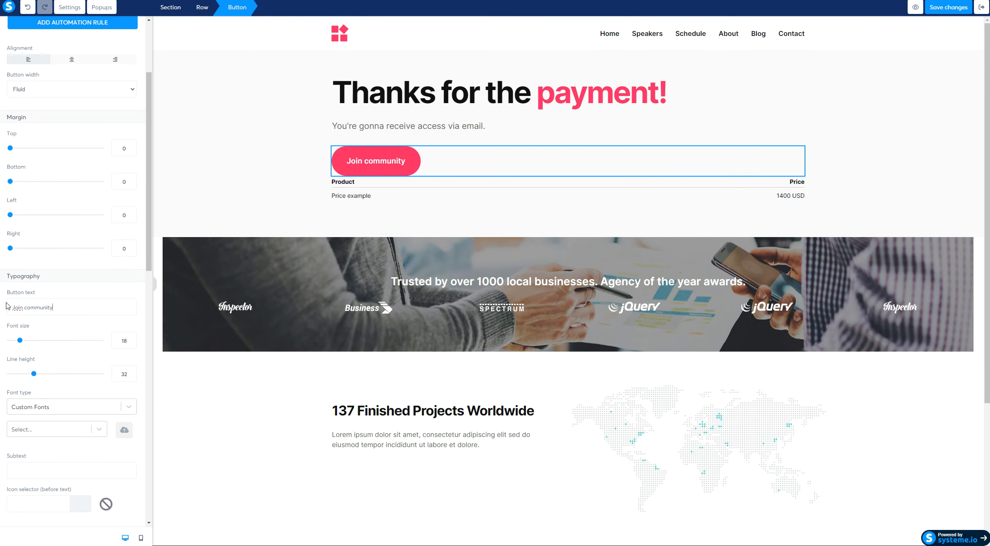
pyautogui.click(254, 171)
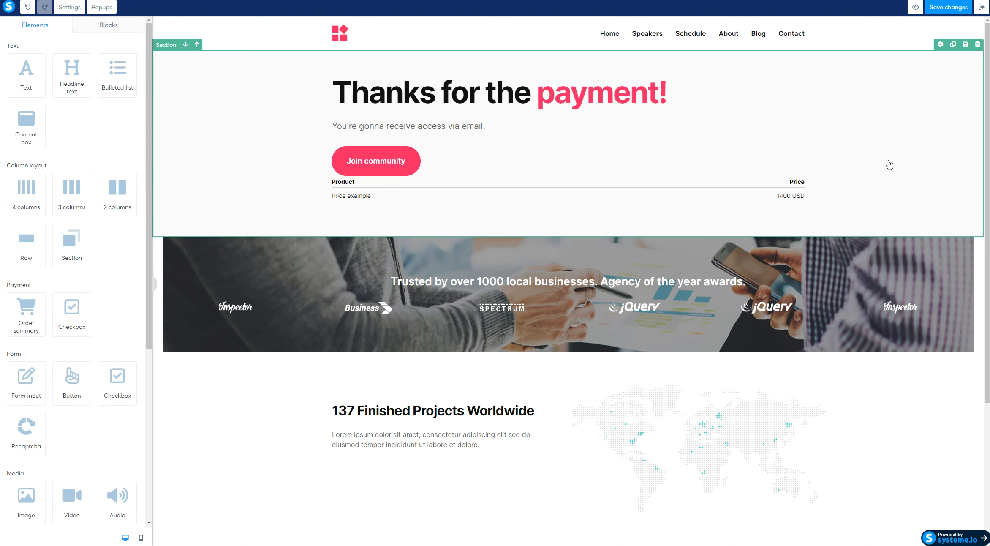
# Step: Look over the rest of the thank you page, then save its changes and leave the editor
pyautogui.scroll(-5, 564, 435)
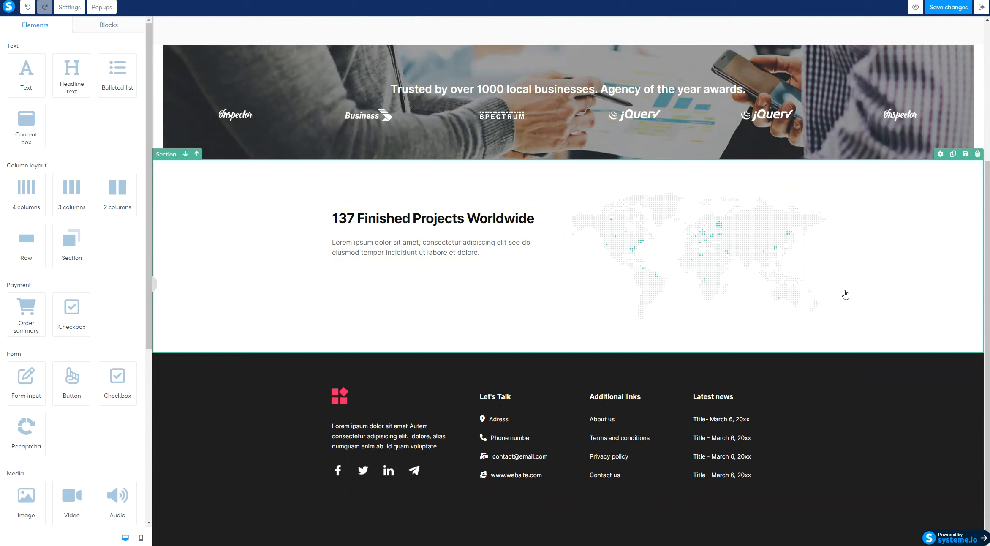
pyautogui.scroll(5, 845, 293)
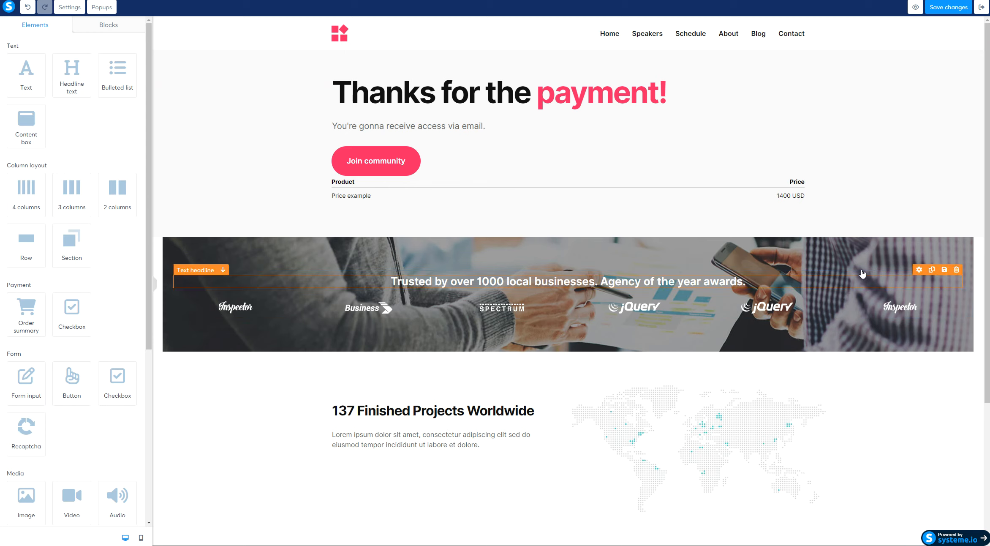
pyautogui.click(948, 7)
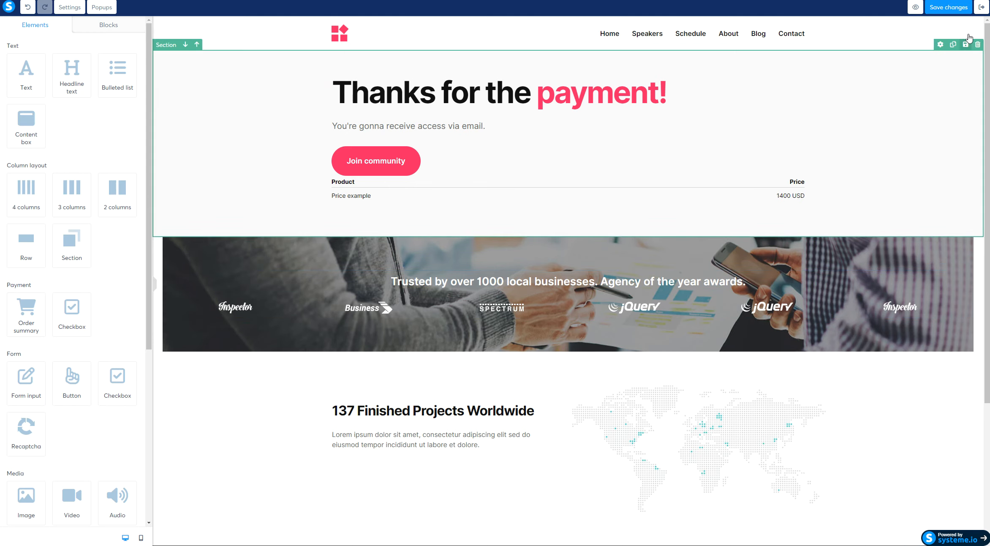
pyautogui.click(981, 7)
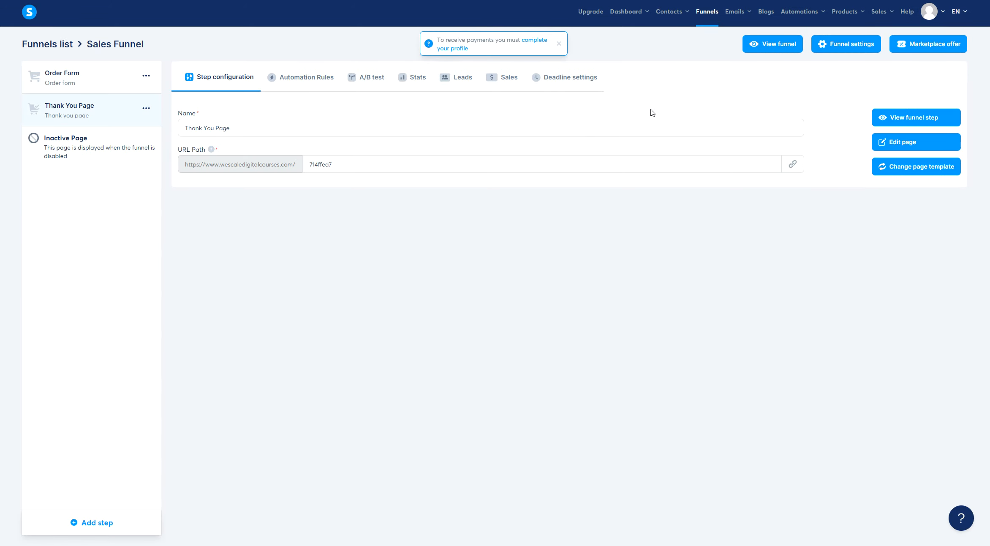
# Step: Review the Order Form and Thank You Page step configurations, then open the Order Form step's automation rules
pyautogui.click(57, 77)
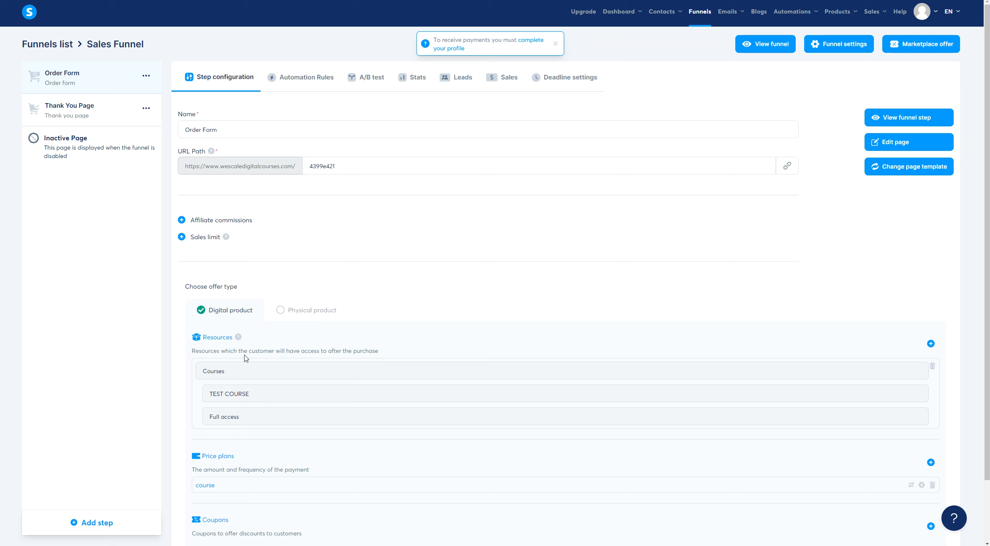
pyautogui.click(66, 112)
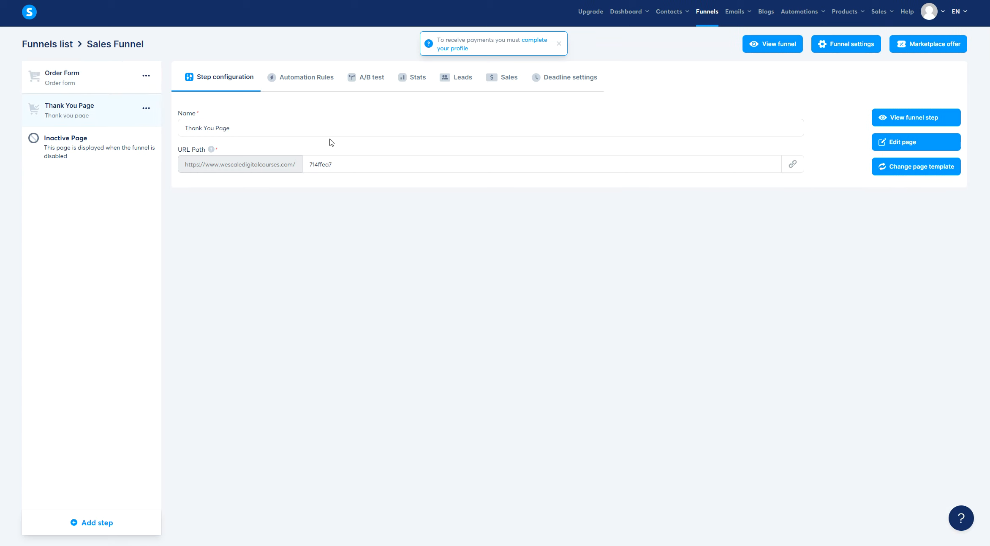
pyautogui.click(71, 84)
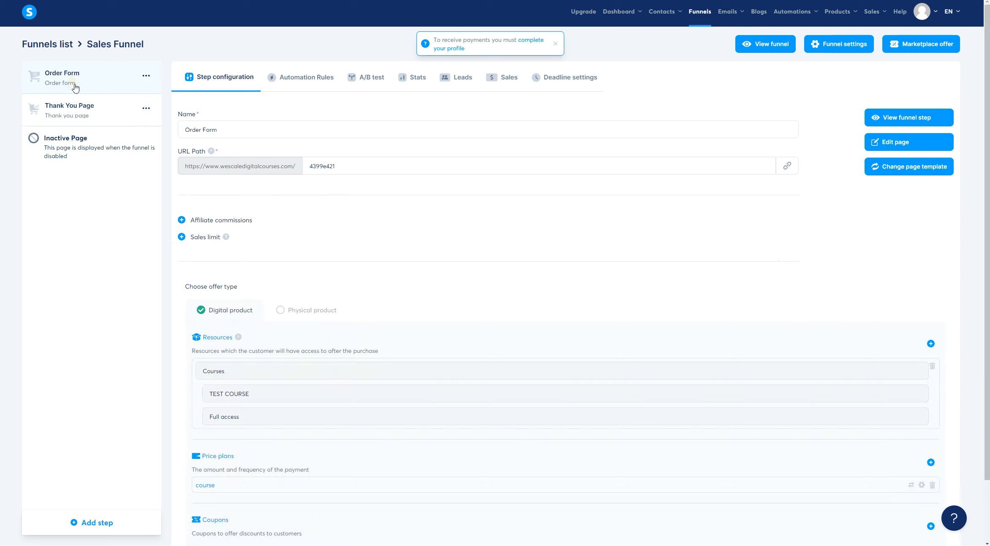
pyautogui.click(306, 80)
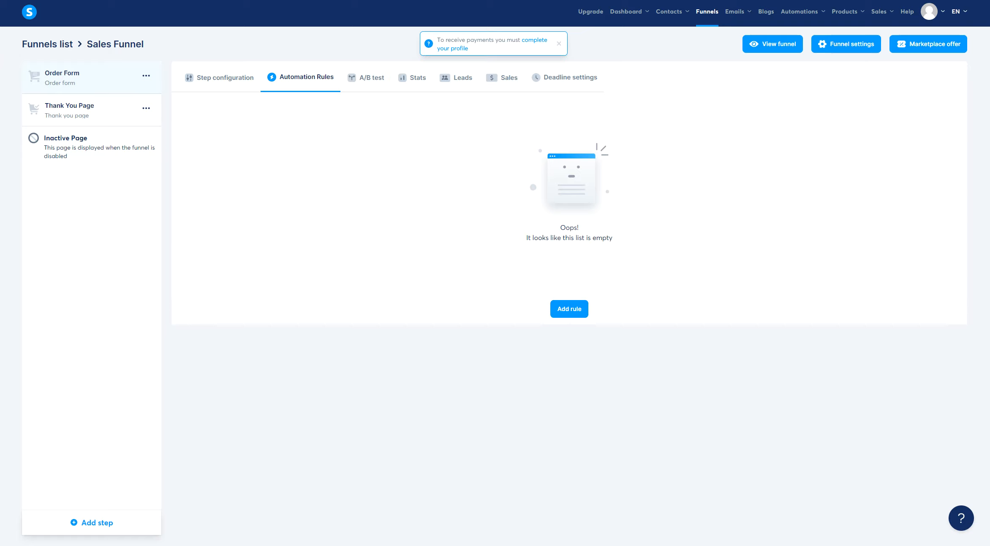
# Step: Delete the existing "ebook" workflow from the automation workflows and confirm its removal
pyautogui.moveTo(801, 16)
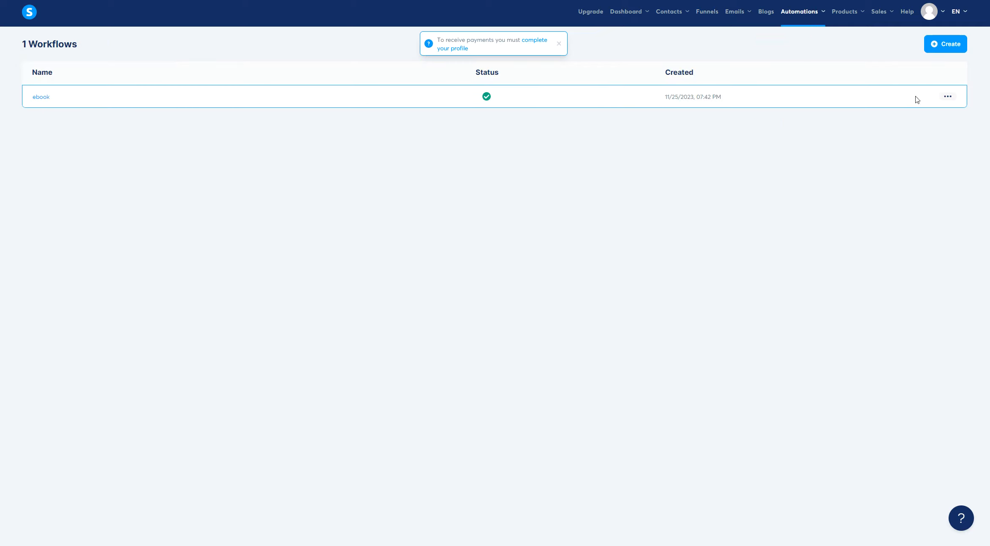
pyautogui.click(942, 98)
pyautogui.click(911, 148)
pyautogui.click(439, 308)
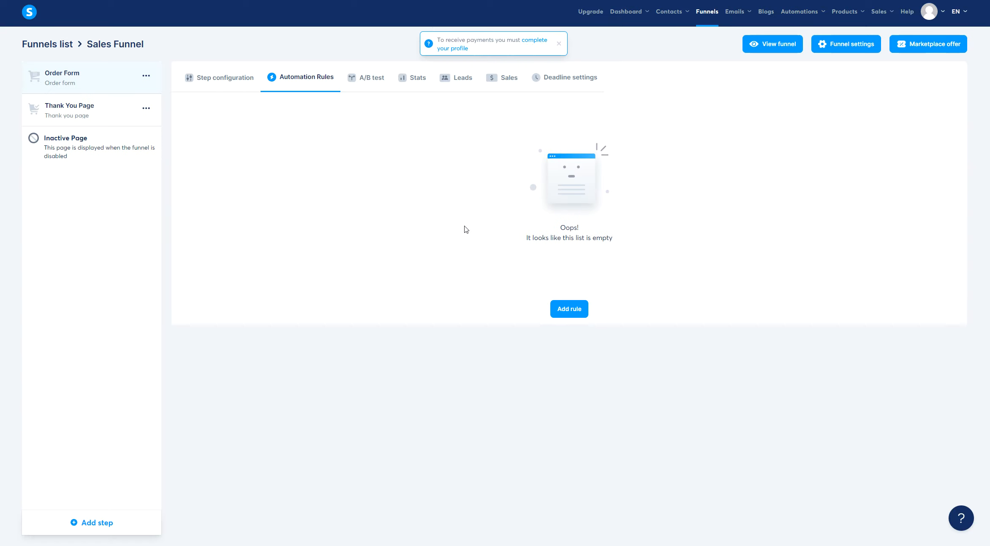
# Step: Try to add a "New sale" automation rule to the Order Form step, reloading the funnel page for a second attempt
pyautogui.click(575, 308)
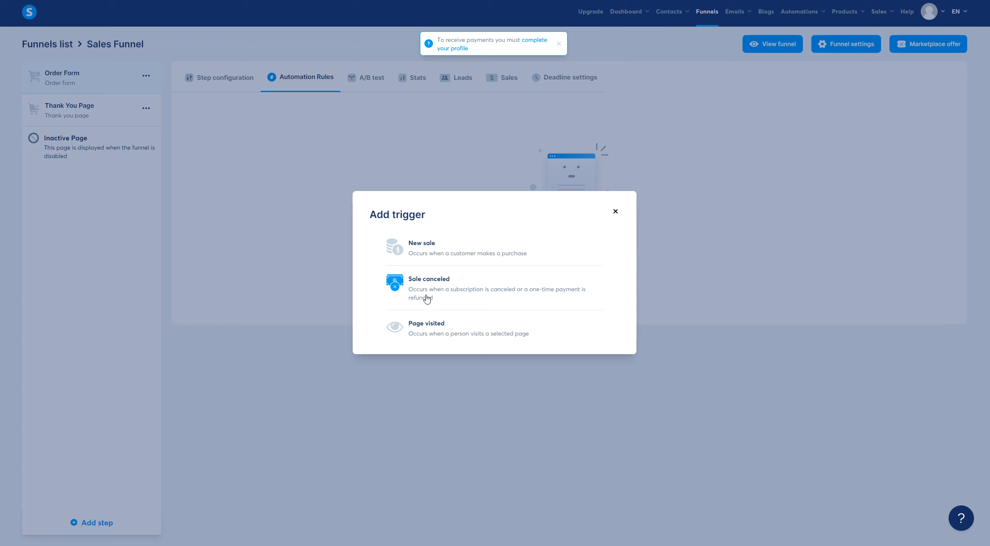
pyautogui.click(432, 250)
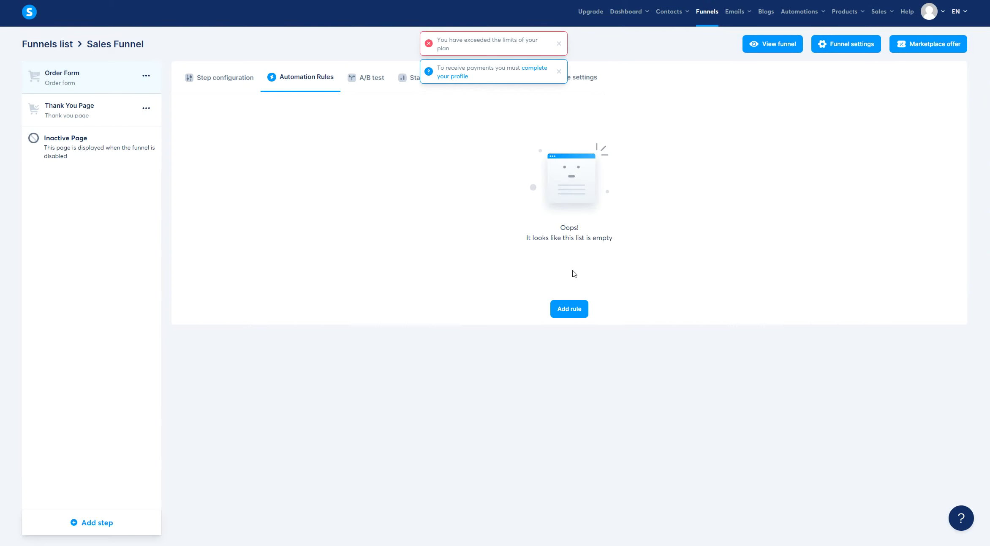
pyautogui.click(559, 43)
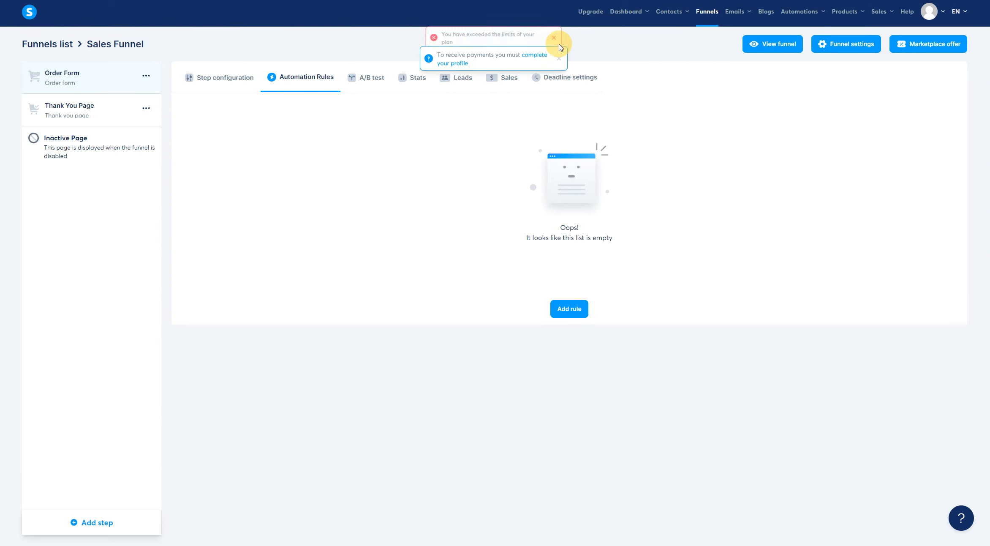
pyautogui.click(559, 44)
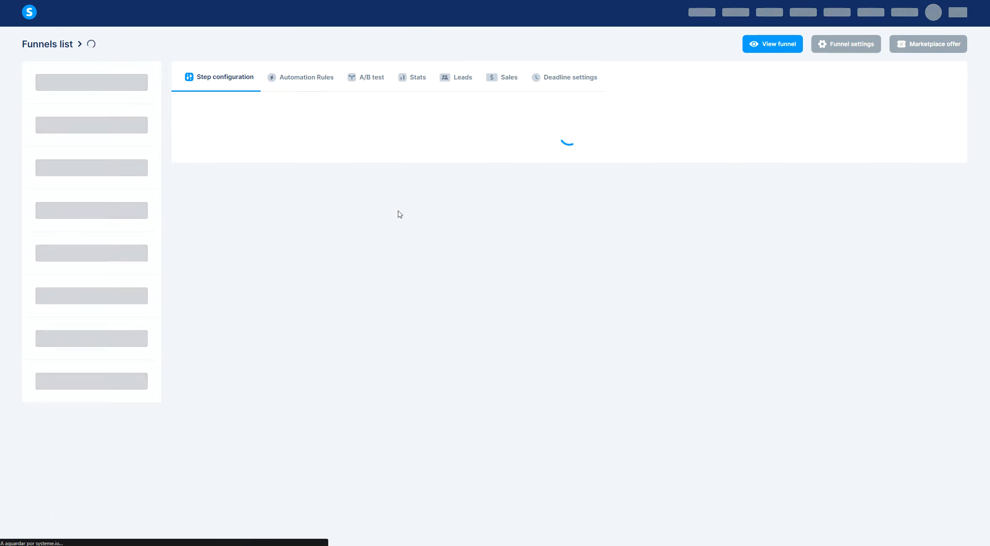
pyautogui.click(272, 79)
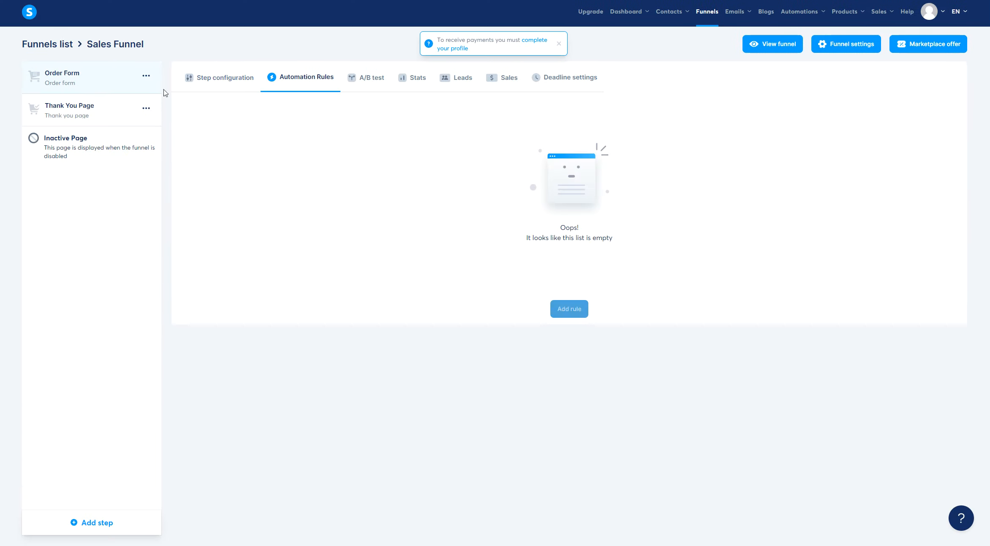
pyautogui.click(567, 308)
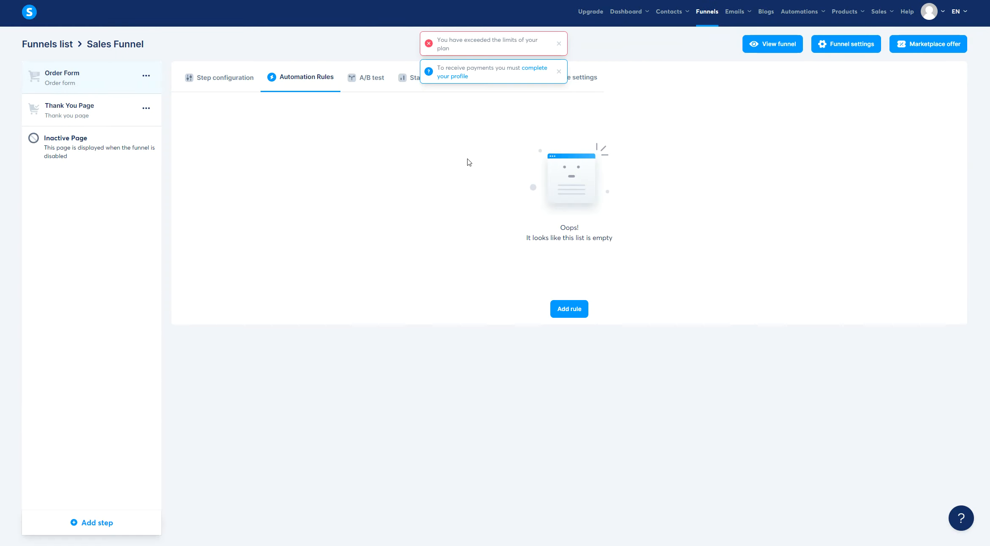
pyautogui.moveTo(456, 30); pyautogui.dragTo(525, 44)
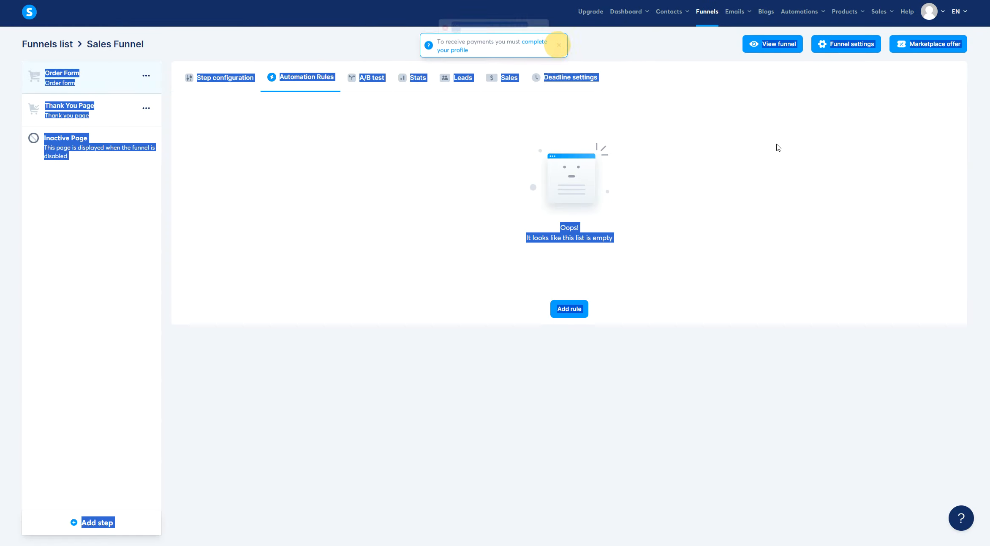
# Step: Delete the existing "Funnel step form subscribed" automation rule for the Lead Magnet squeeze page and confirm its removal
pyautogui.moveTo(799, 11)
pyautogui.click(796, 36)
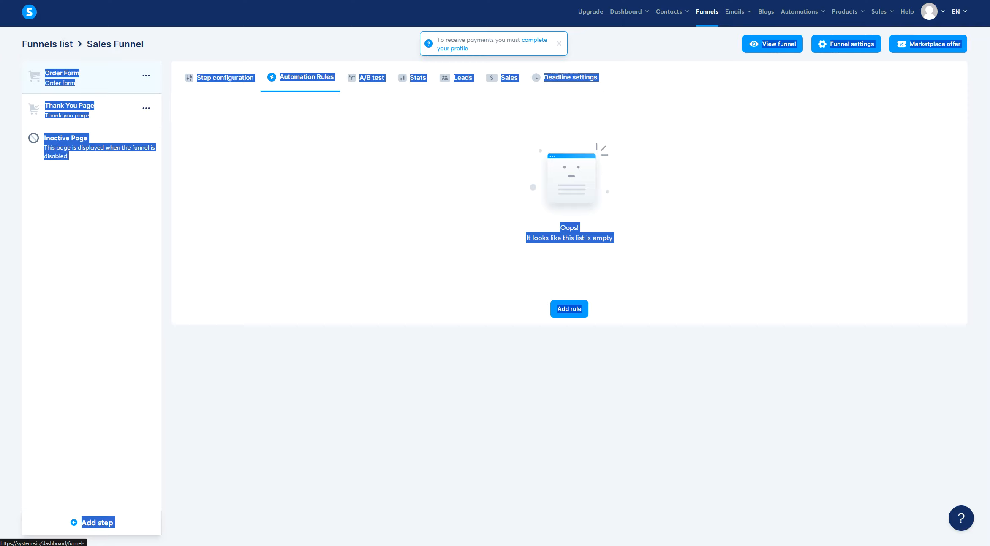
pyautogui.click(947, 115)
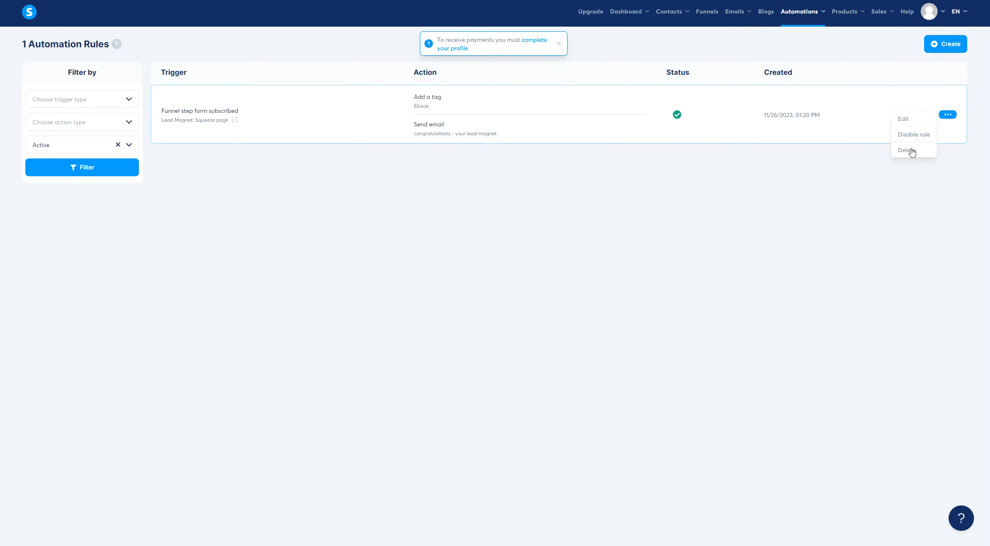
pyautogui.click(912, 151)
pyautogui.click(431, 302)
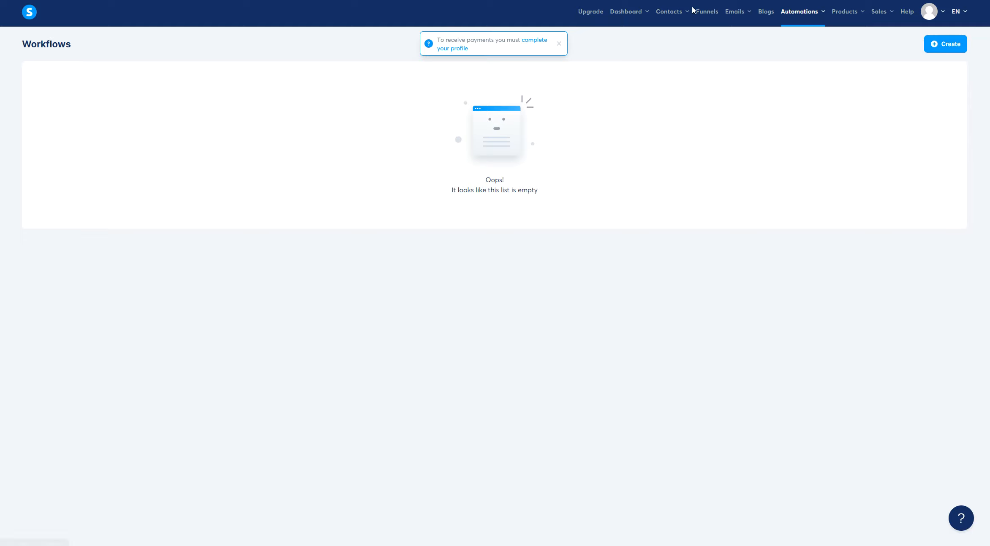
# Step: Return to the Sales Funnel, reload it, and add a "New sale" automation rule to the Order Form step
pyautogui.click(707, 12)
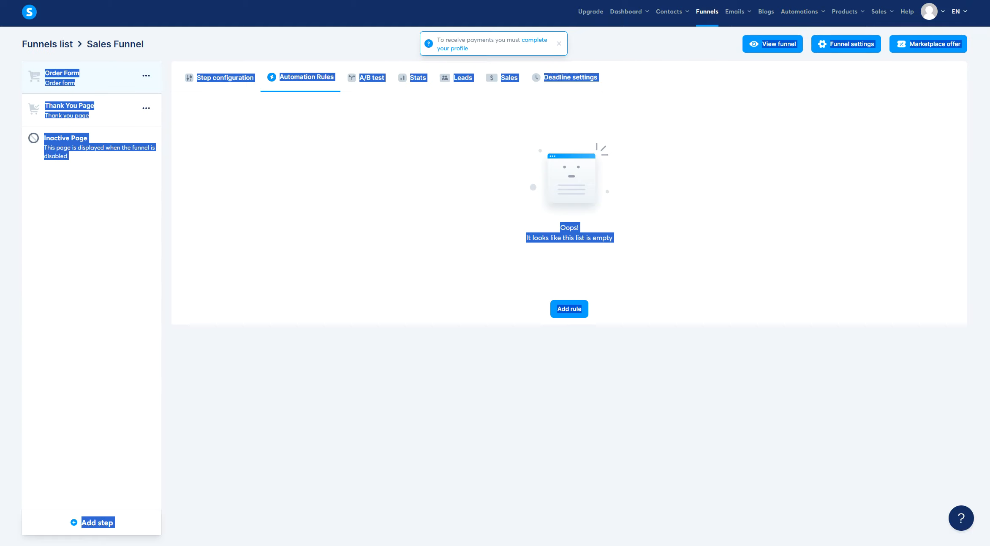
pyautogui.click(238, 119)
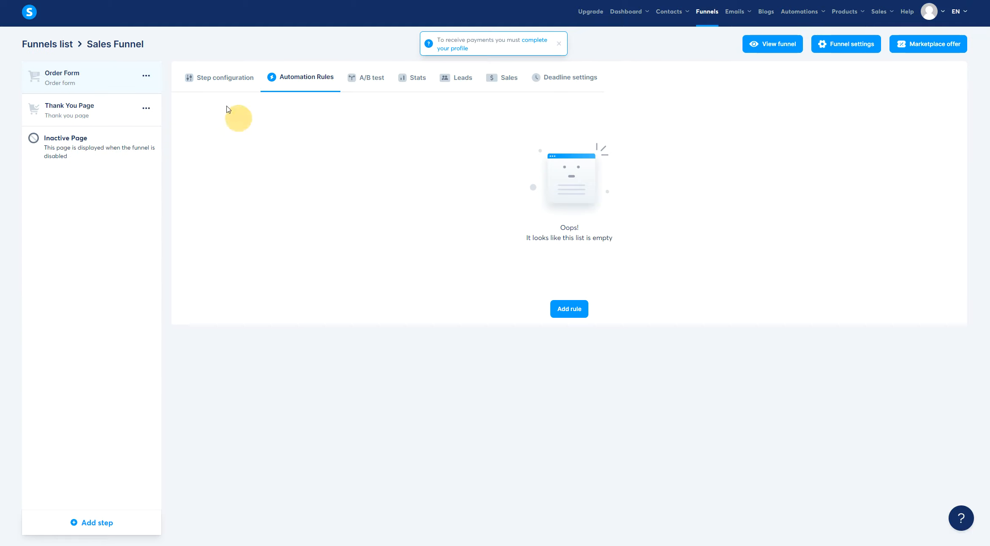
pyautogui.press('F5')
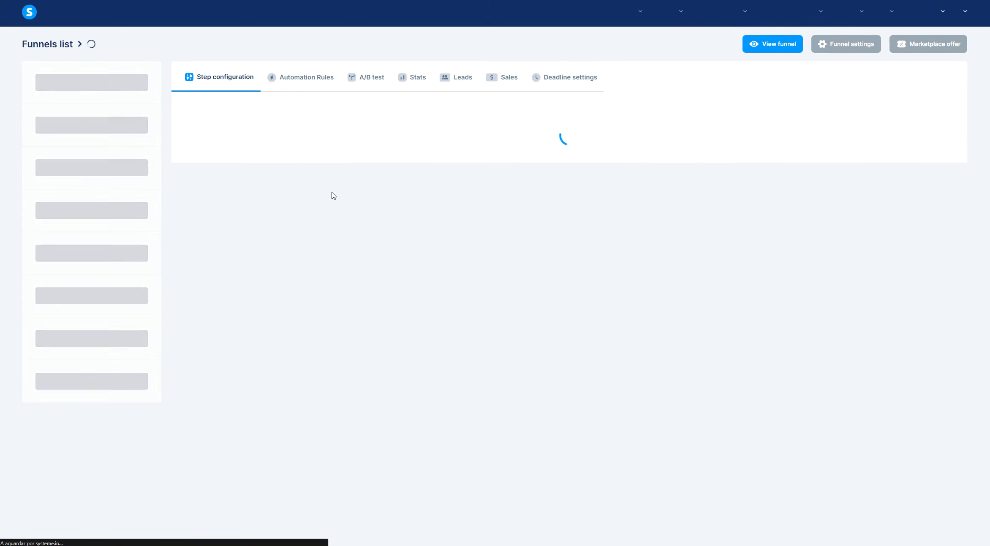
pyautogui.click(318, 78)
pyautogui.click(572, 309)
pyautogui.click(414, 247)
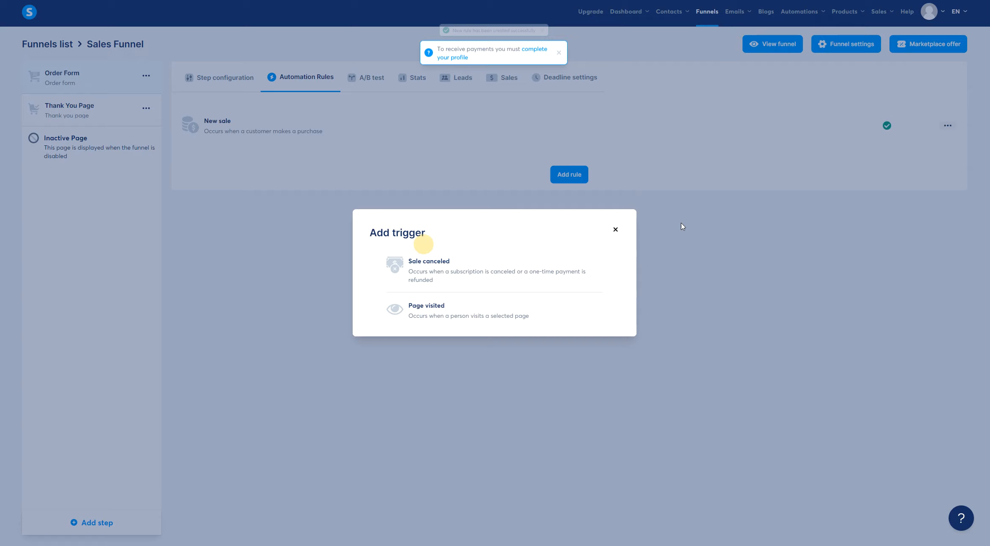
# Step: Give the "New sale" rule an "Add a tag" action with the tag Ebook and save the rule
pyautogui.click(252, 132)
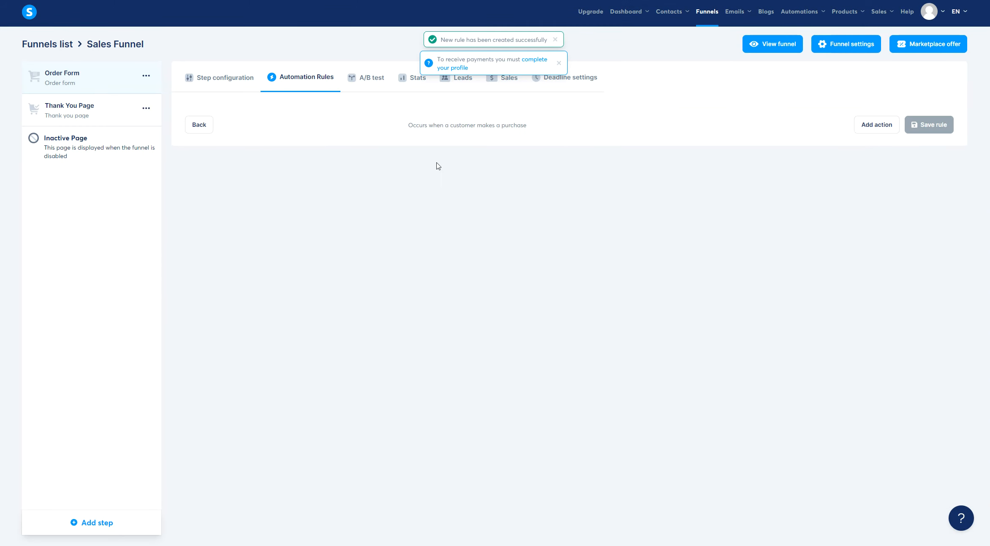
pyautogui.click(873, 129)
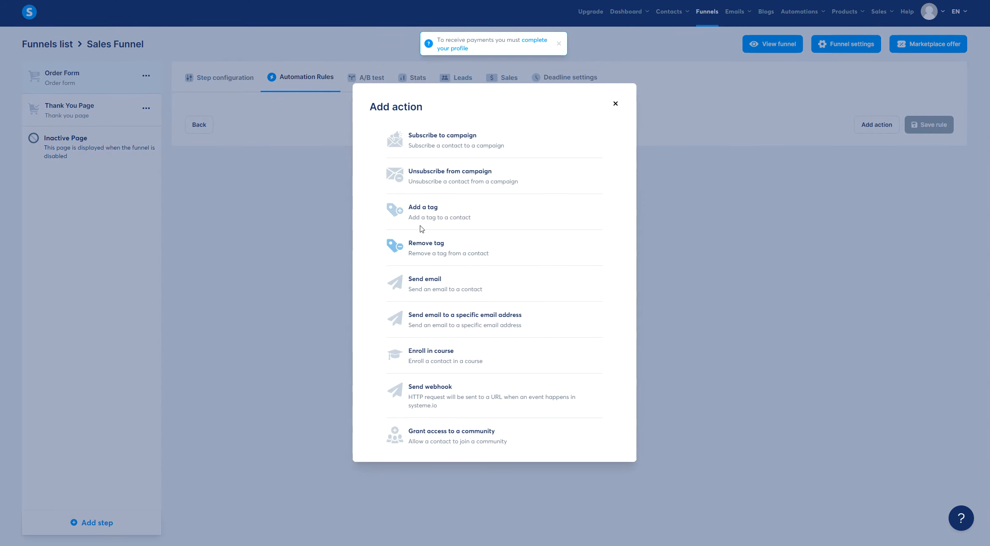
pyautogui.click(423, 213)
pyautogui.click(648, 160)
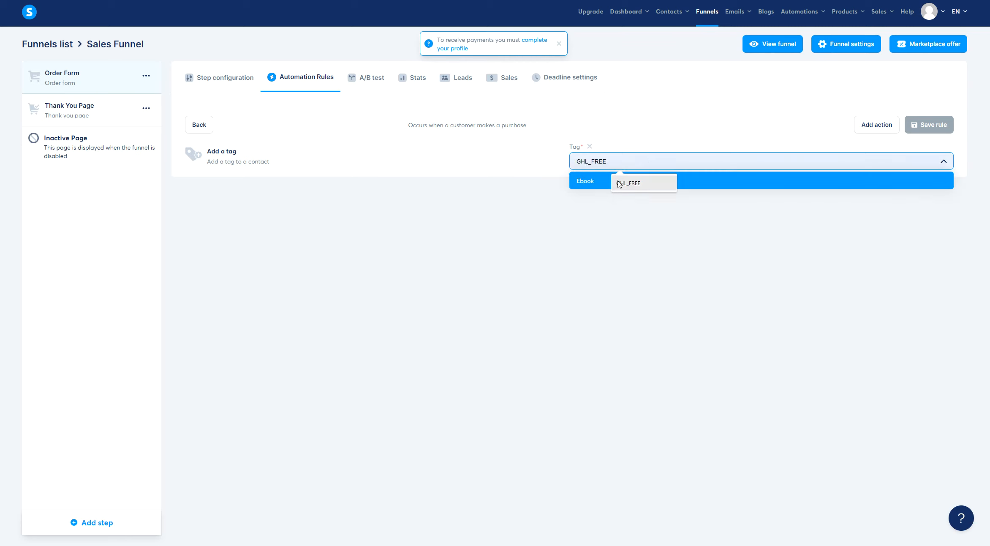
pyautogui.click(582, 181)
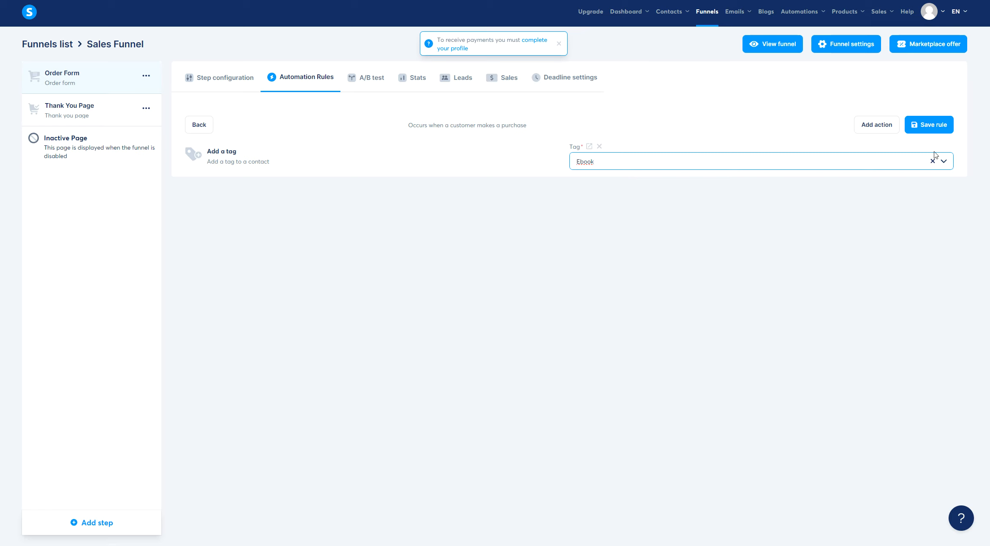
pyautogui.click(927, 127)
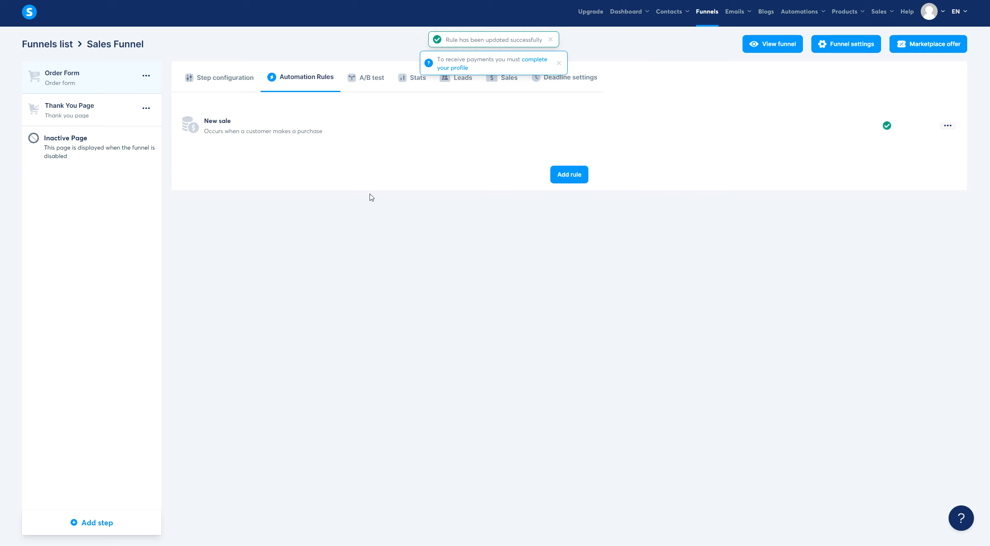
# Step: Reopen the "New sale" rule and add a "Send email" action using the "congratulations - your lead magnet" email
pyautogui.click(221, 129)
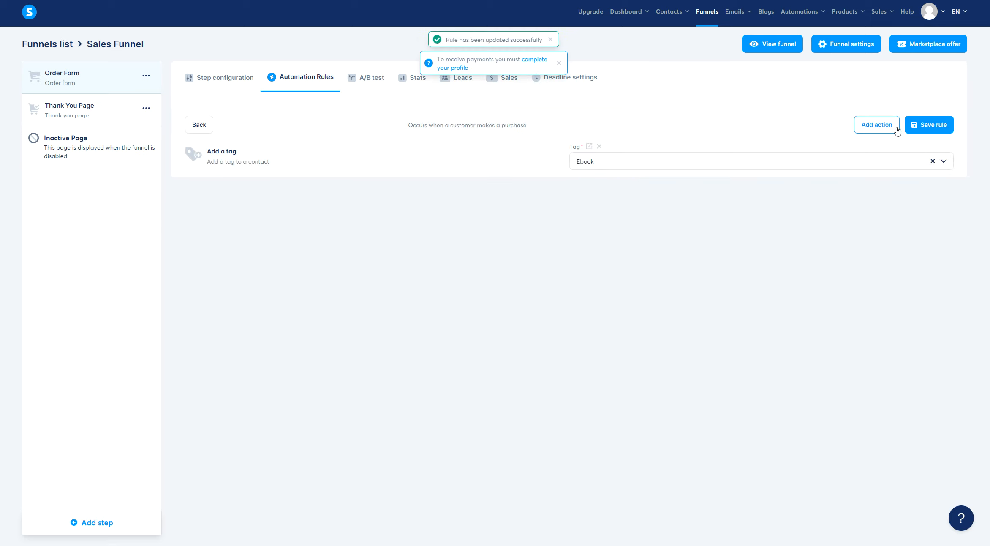
pyautogui.click(864, 125)
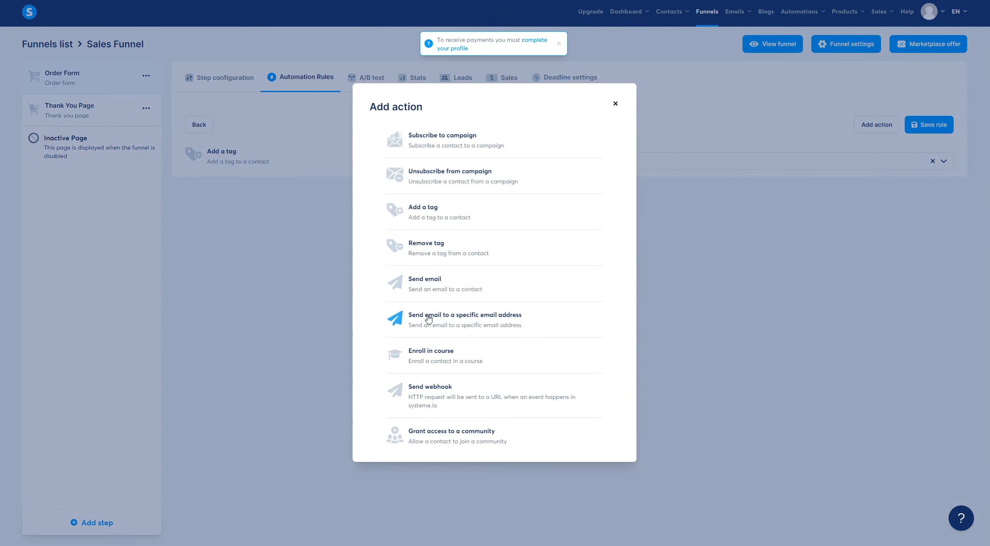
pyautogui.click(432, 281)
pyautogui.click(605, 197)
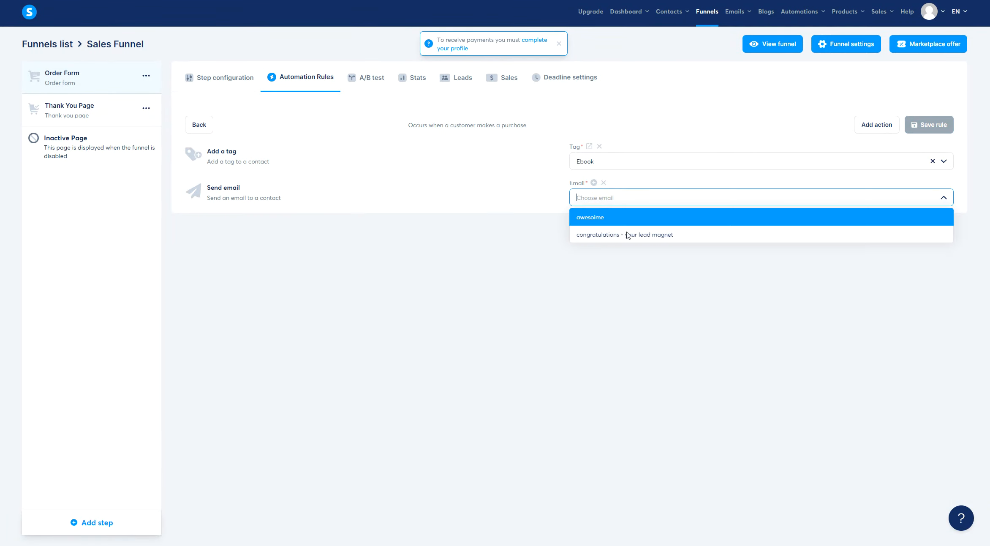
pyautogui.click(684, 234)
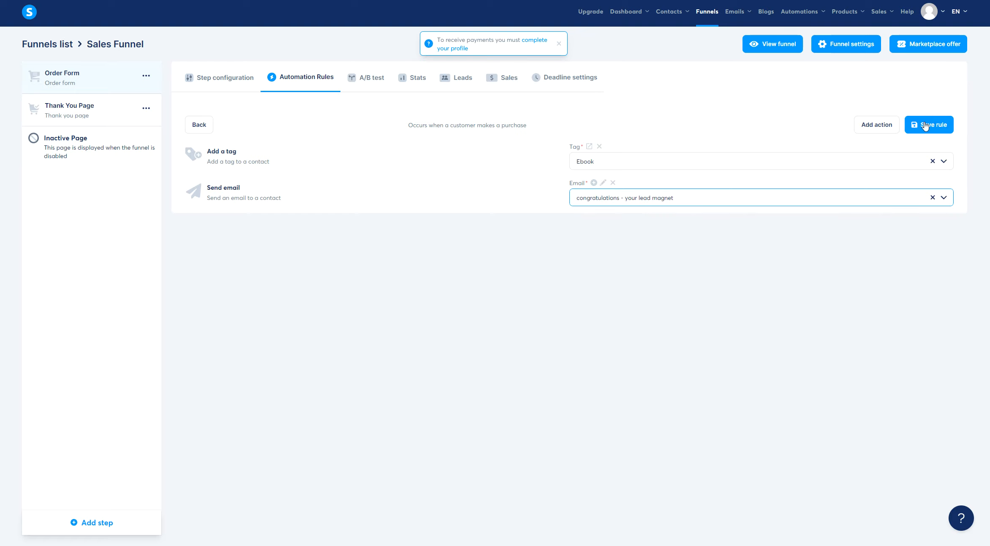
# Step: Try to create a new email message with only "support" and "join community" in its body, then close the form
pyautogui.click(594, 183)
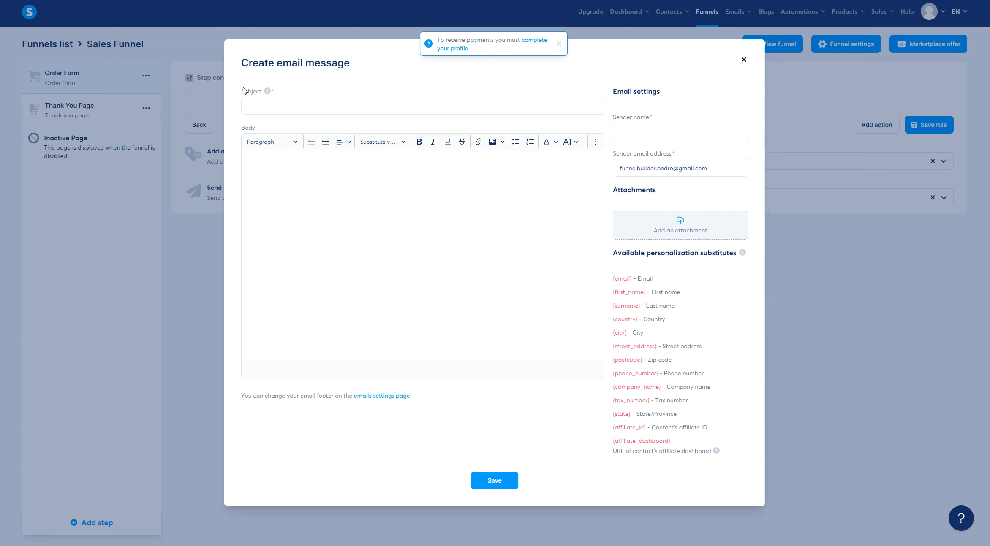
pyautogui.click(282, 181)
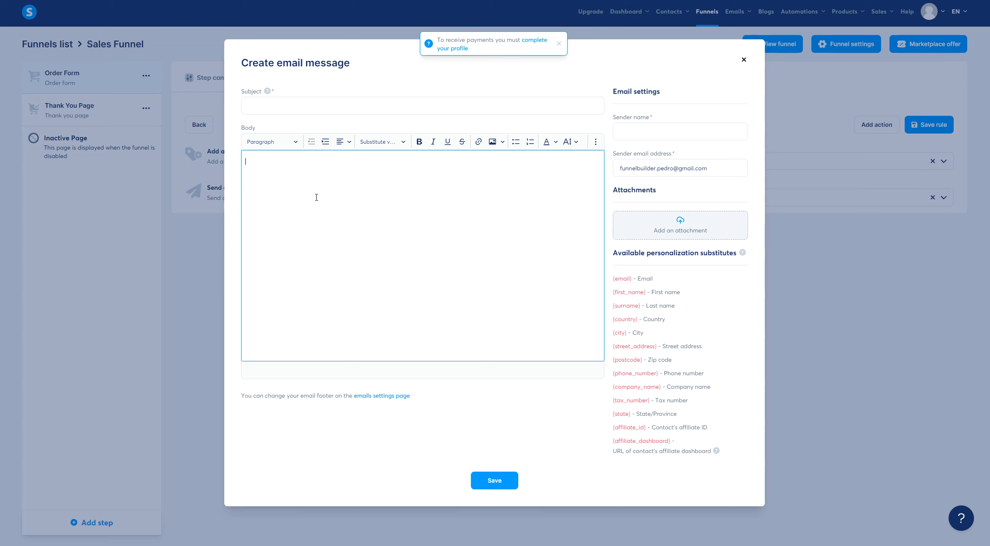
pyautogui.write('uppo')
pyautogui.press('BackSpace')
pyautogui.press('BackSpace')
pyautogui.press('BackSpace')
pyautogui.press('BackSpace')
pyautogui.write('s')
pyautogui.click(494, 480)
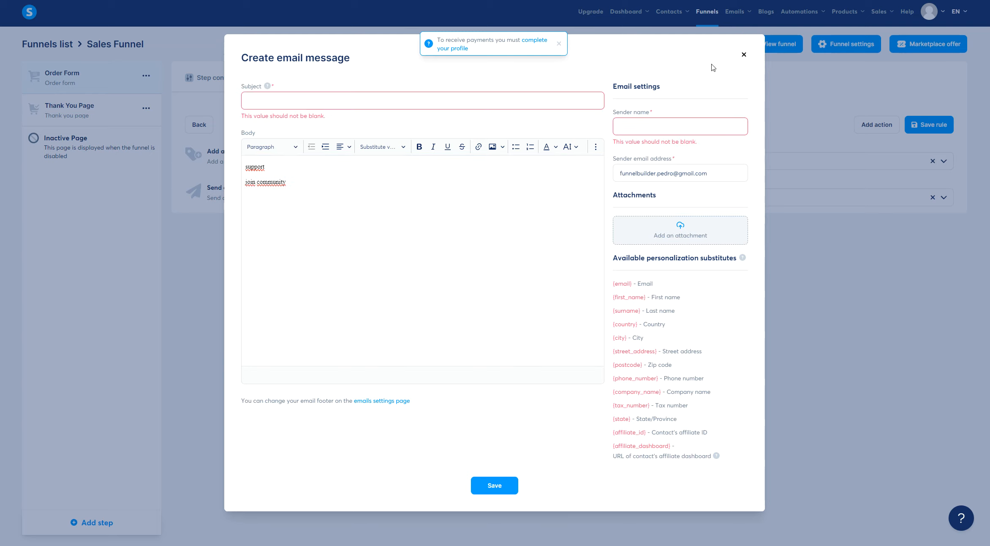
pyautogui.click(744, 55)
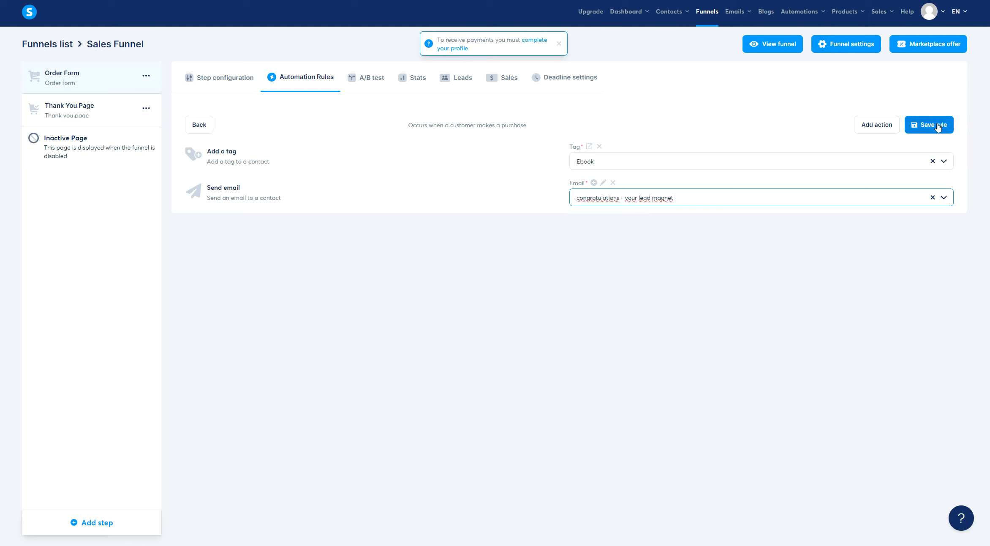
# Step: Save the "New sale" rule with its email action, then reopen it and look over the available actions
pyautogui.click(938, 126)
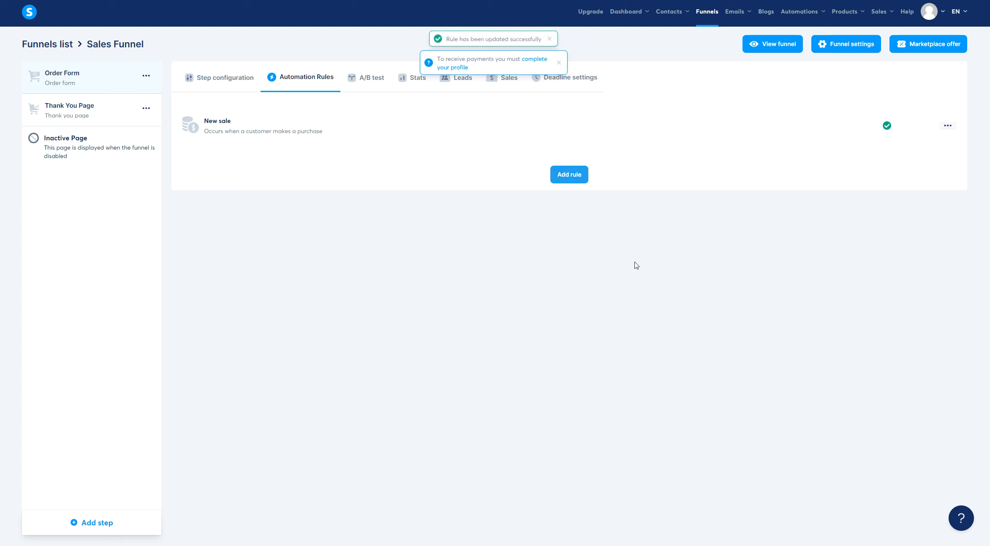
pyautogui.click(366, 136)
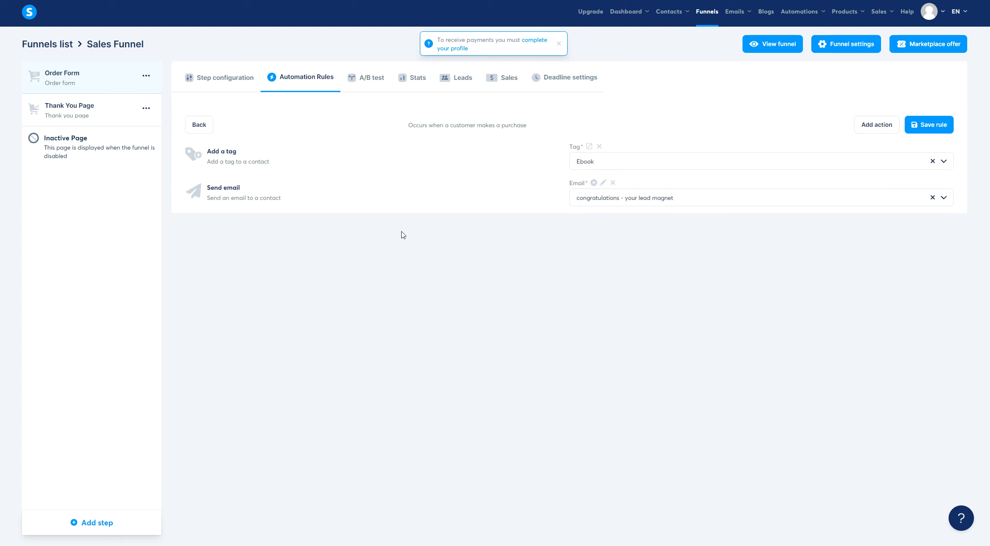
pyautogui.click(874, 124)
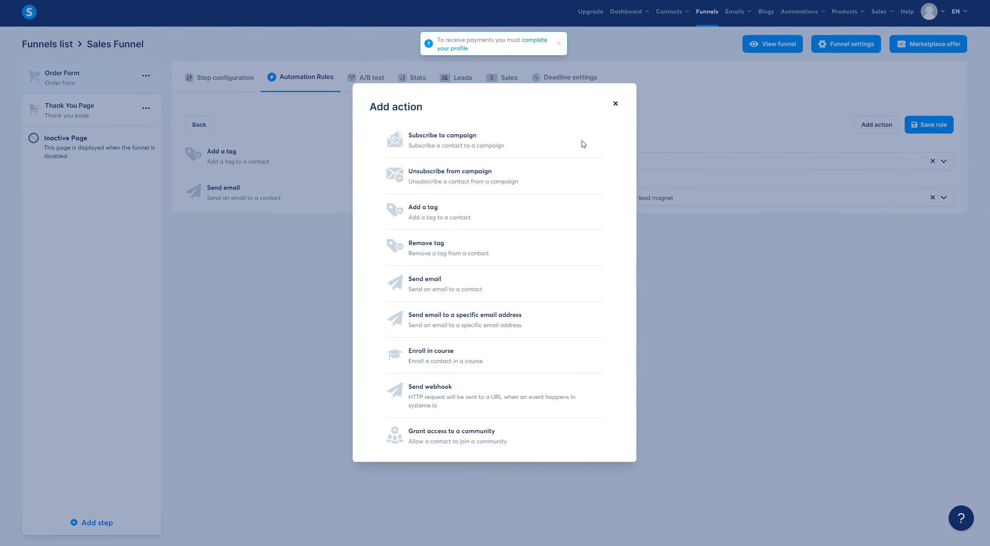
pyautogui.click(615, 104)
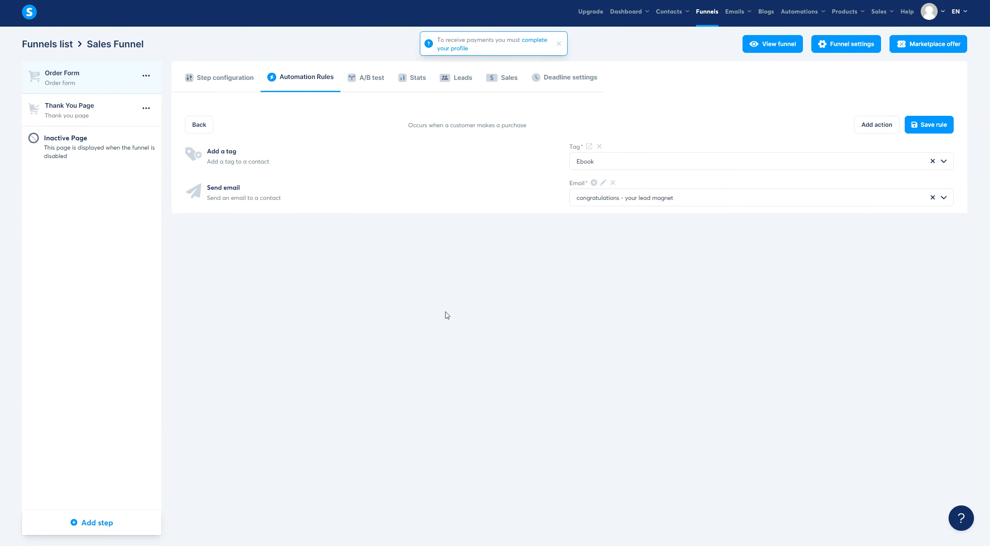
# Step: Open the list of automation workflows
pyautogui.moveTo(808, 18)
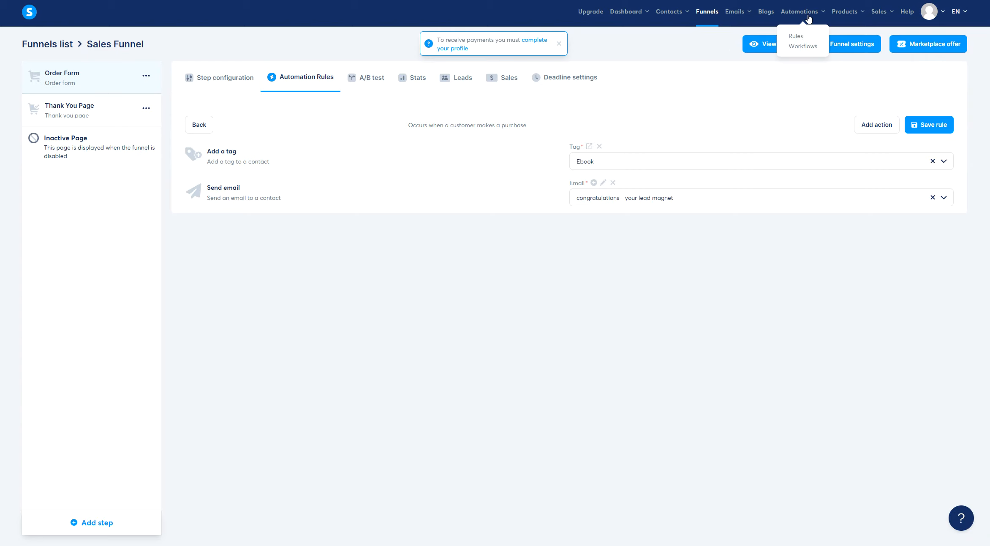
pyautogui.click(798, 47)
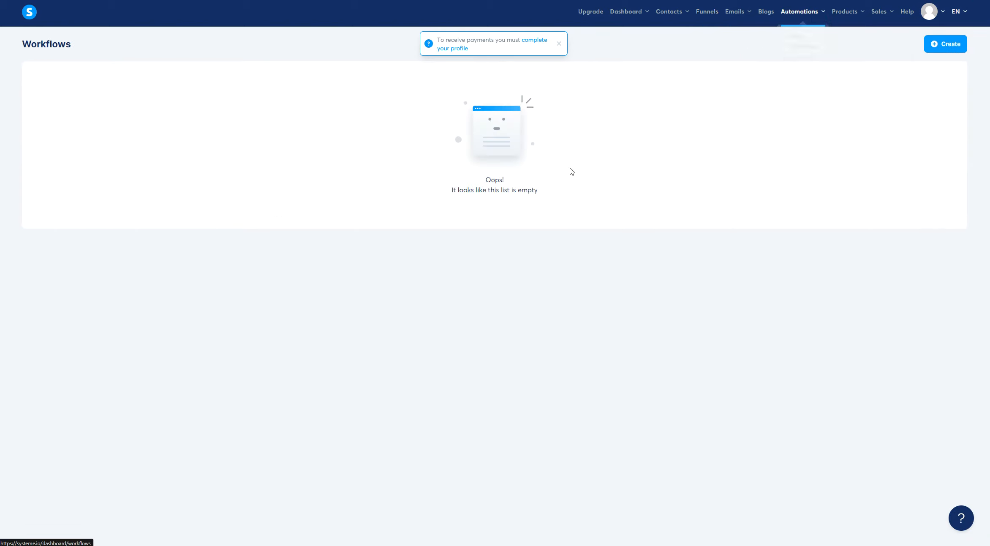
# Step: Create an automation workflow named "sales page" and open it for editing
pyautogui.click(942, 46)
pyautogui.click(429, 273)
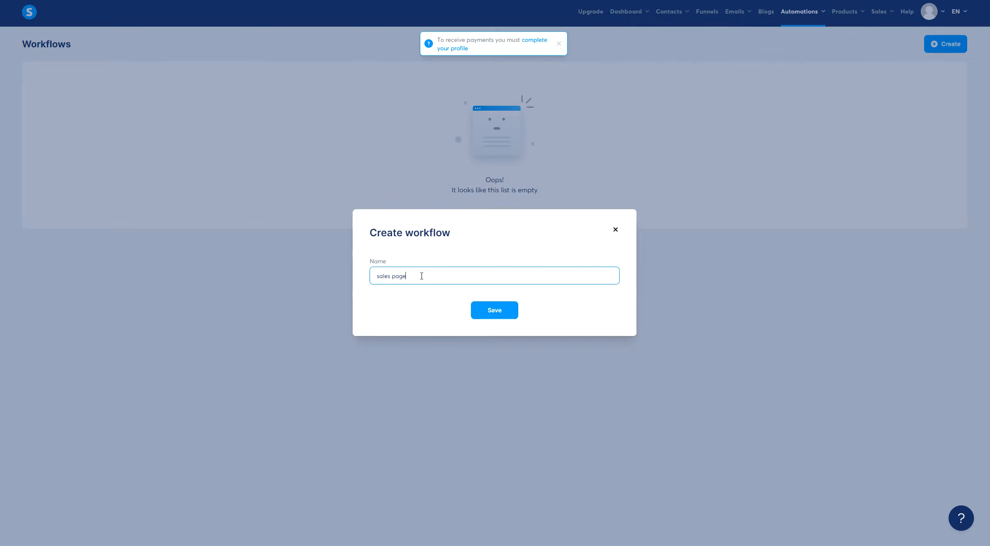
pyautogui.click(491, 316)
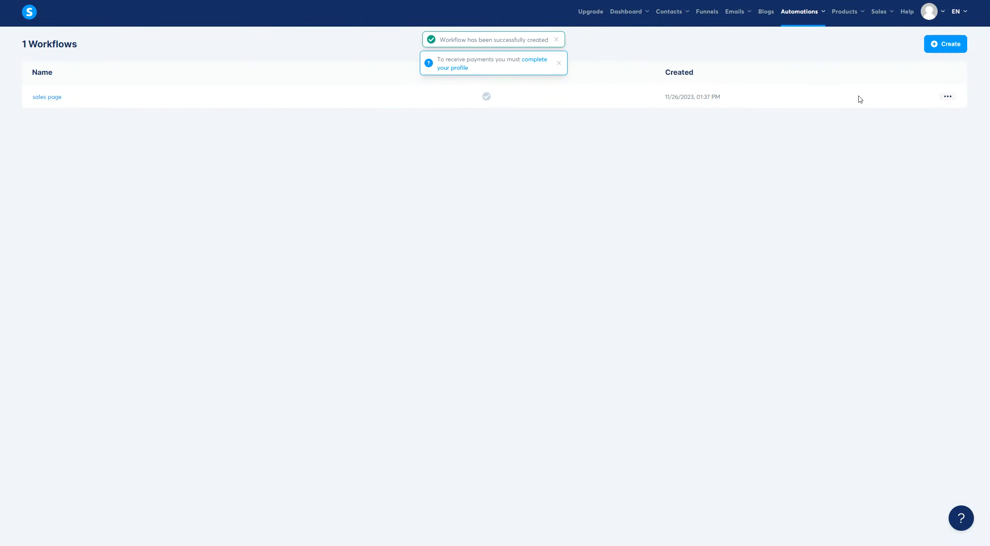
pyautogui.click(947, 95)
pyautogui.click(915, 130)
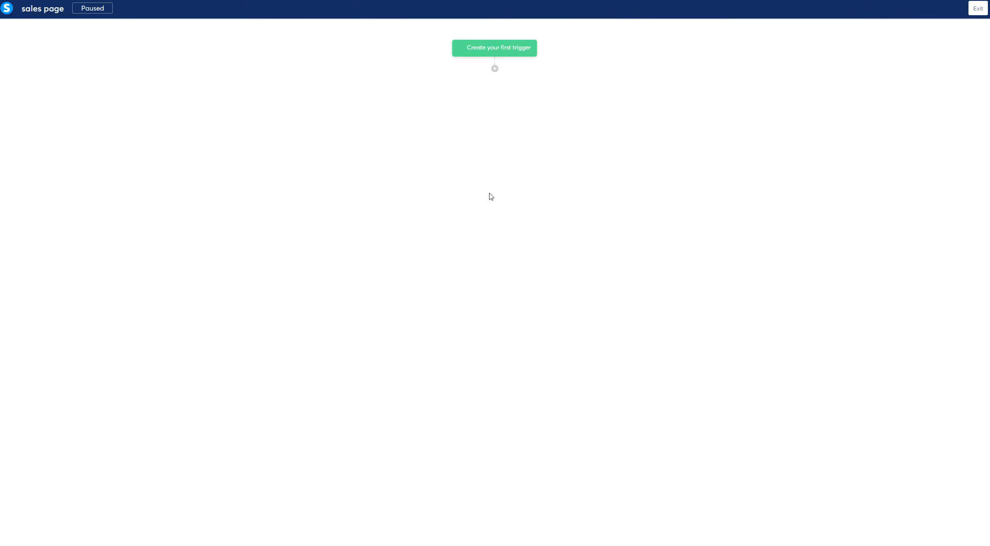
# Step: Start the workflow's first trigger as "Tag added" with the Ebook tag
pyautogui.click(502, 48)
pyautogui.click(427, 260)
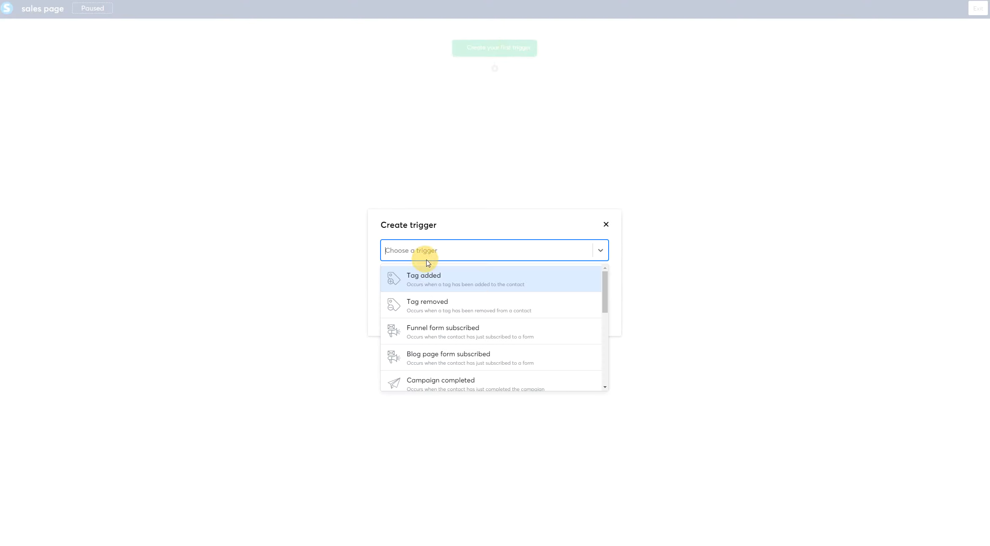
pyautogui.click(440, 280)
pyautogui.click(435, 277)
pyautogui.click(425, 300)
pyautogui.click(405, 301)
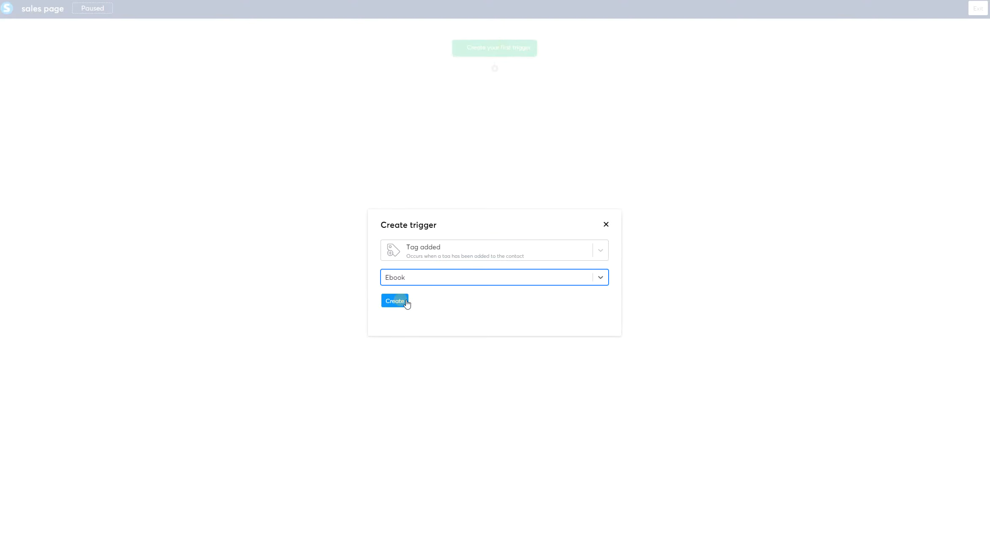
# Step: Switch the trigger type to "New sale" for the Sales Funnel's Order Form and create the trigger
pyautogui.click(442, 252)
pyautogui.scroll(-5, 465, 348)
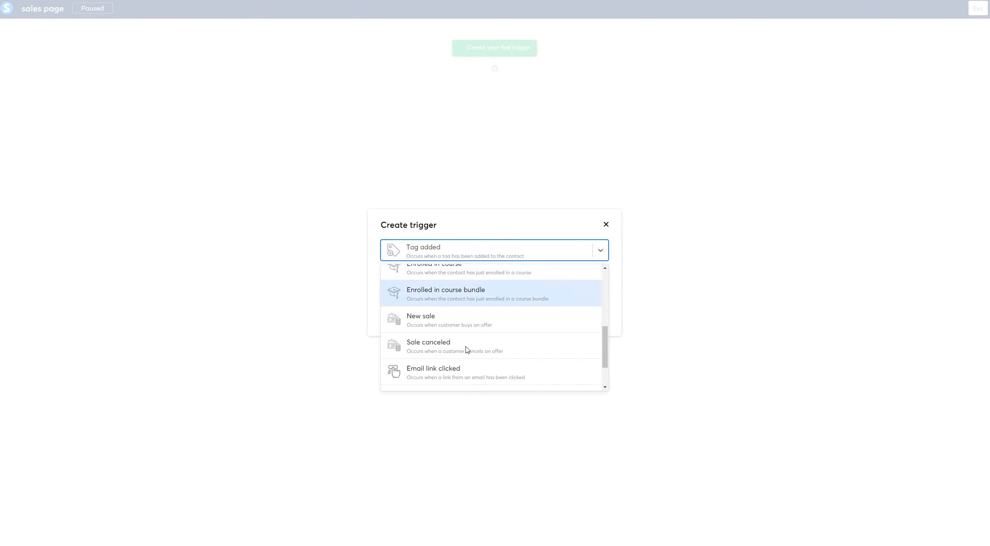
pyautogui.click(453, 321)
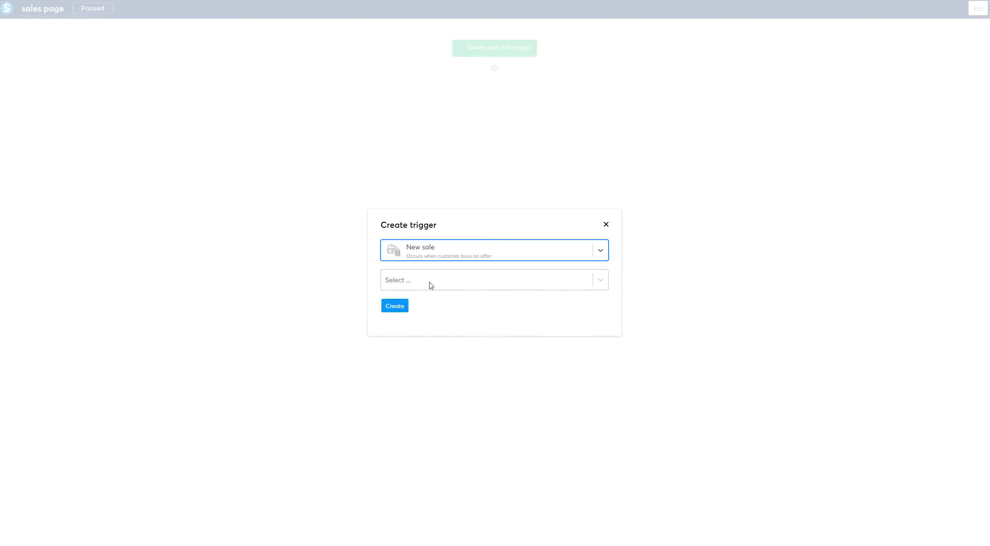
pyautogui.click(414, 280)
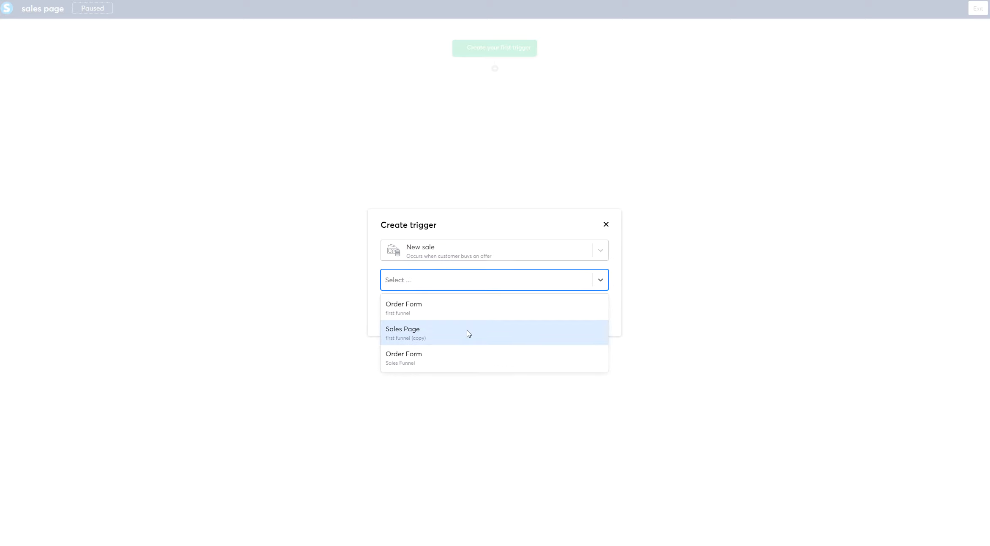
pyautogui.click(413, 362)
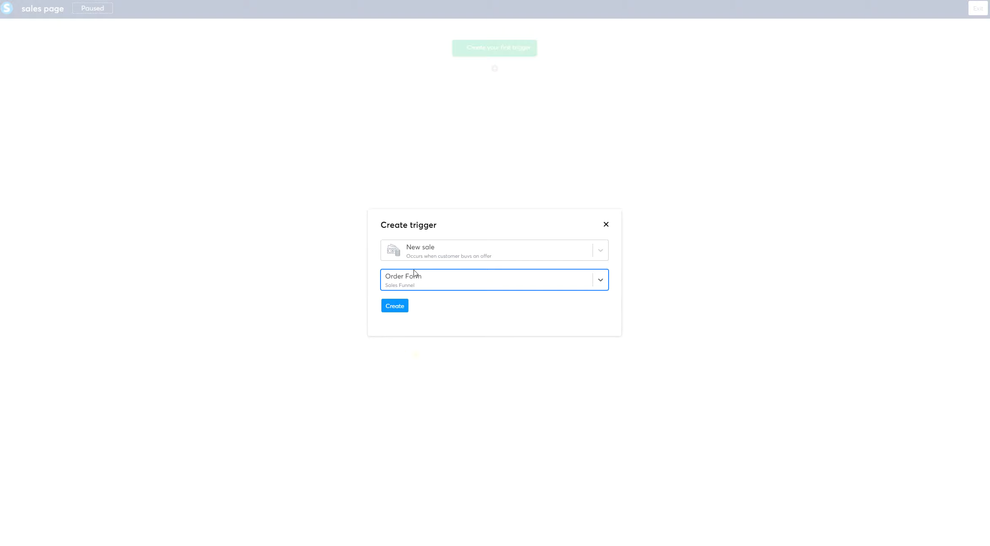
pyautogui.click(396, 310)
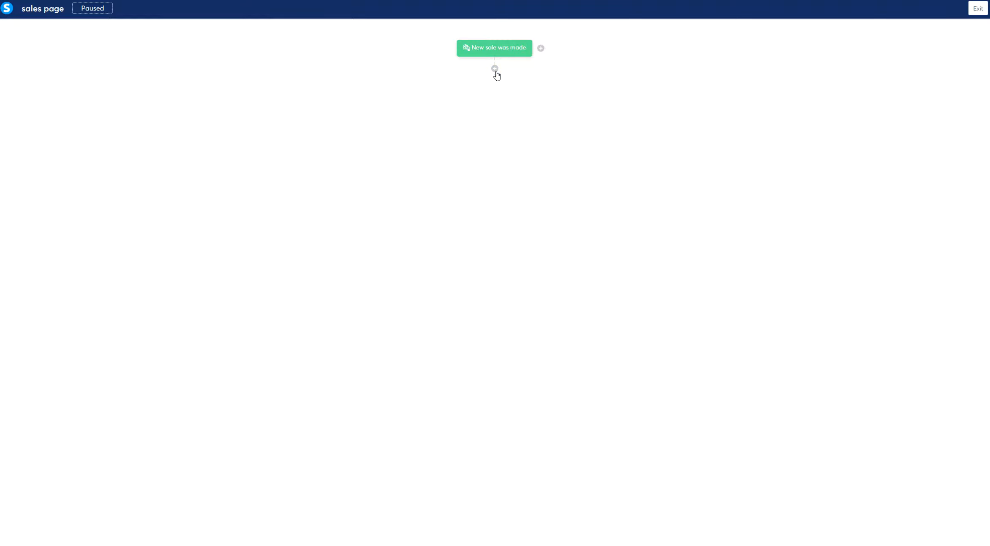
# Step: Add an "Enroll in course" action below the trigger, enrolling buyers in TEST COURSE with full access
pyautogui.click(494, 70)
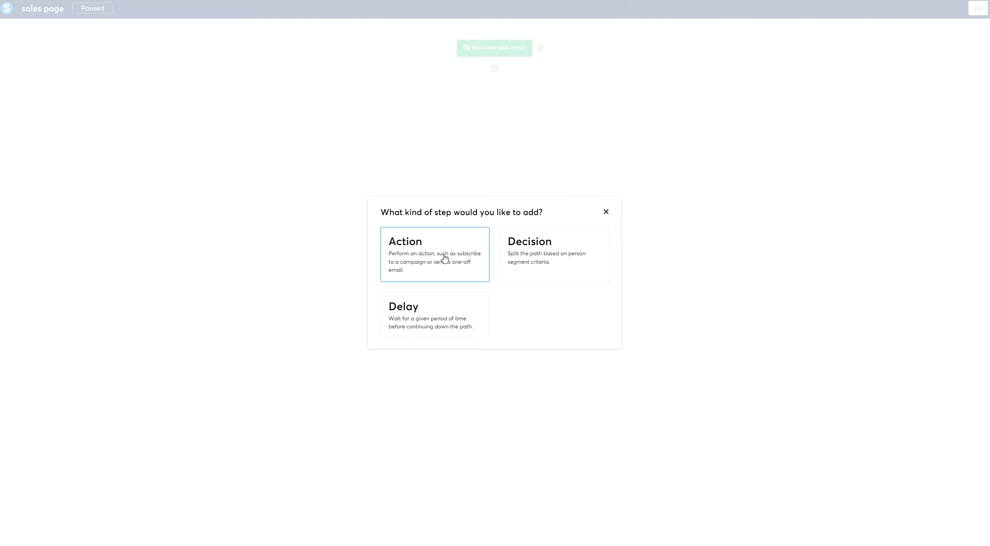
pyautogui.click(417, 258)
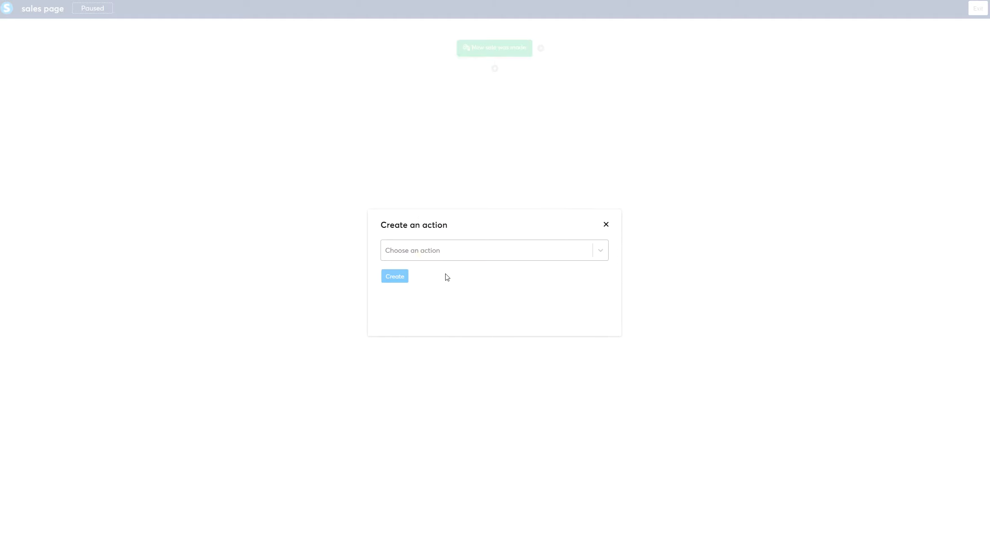
pyautogui.click(446, 249)
pyautogui.moveTo(607, 287)
pyautogui.mouseDown()
pyautogui.moveTo(615, 327)
pyautogui.moveTo(615, 287)
pyautogui.mouseUp()
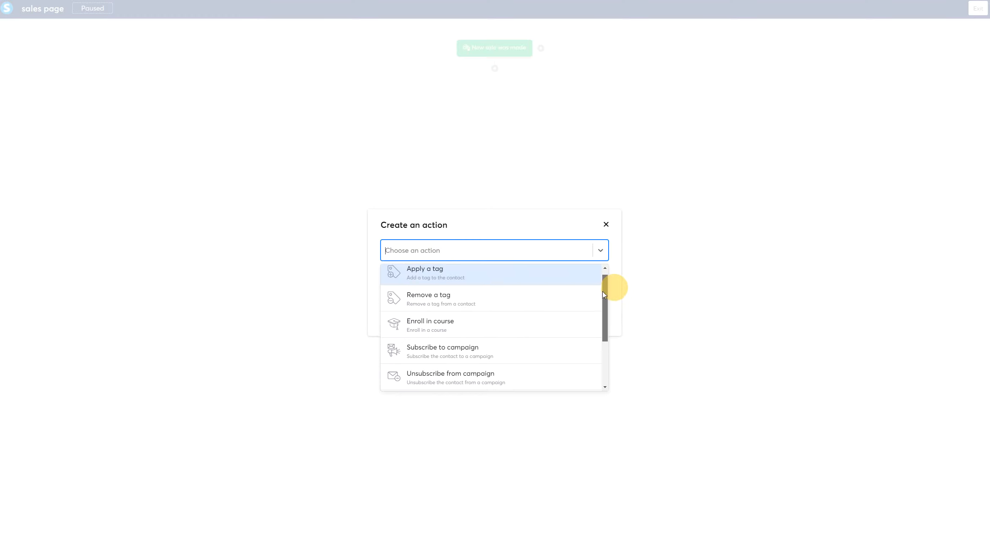
pyautogui.click(440, 333)
pyautogui.click(415, 271)
pyautogui.click(409, 291)
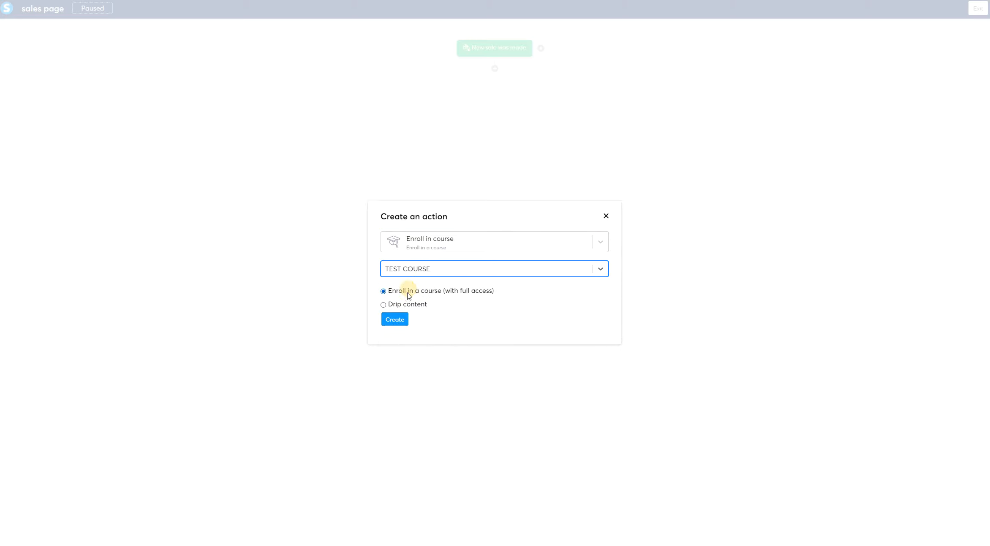
pyautogui.click(397, 322)
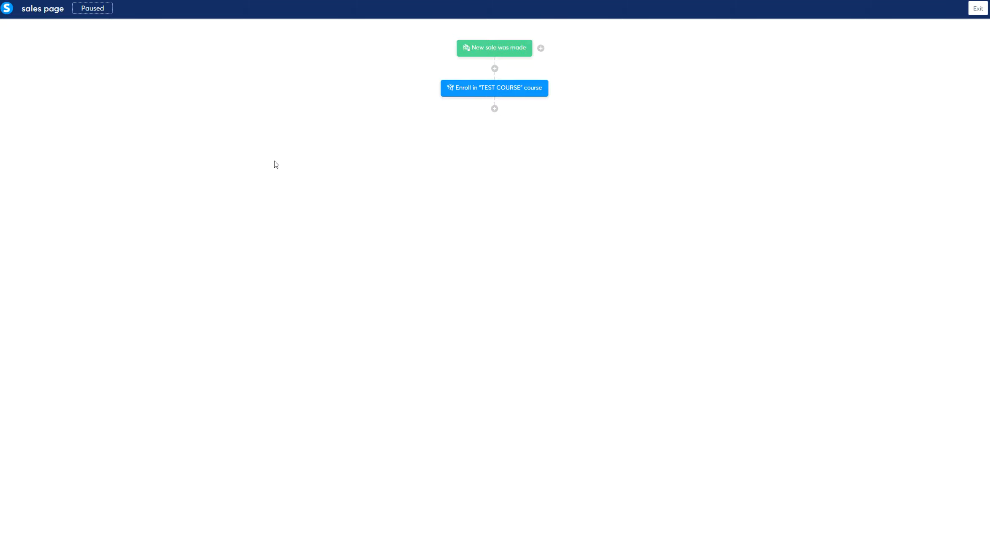
# Step: Delete the TEST COURSE enrollment action from the workflow
pyautogui.moveTo(532, 92)
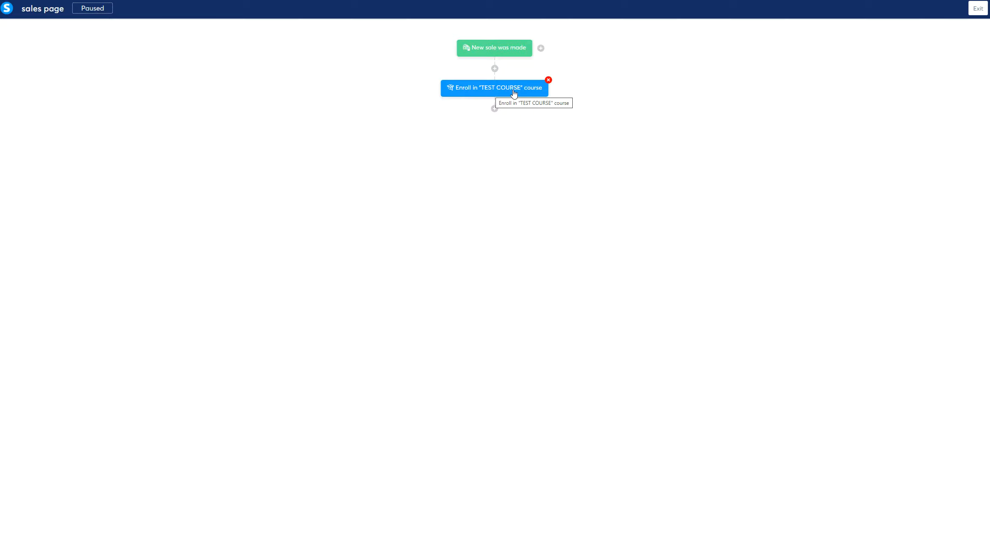
pyautogui.click(548, 80)
pyautogui.click(536, 37)
# Step: Look over the actions that can follow the new sale trigger, including "Send an email", and close the dialog without adding one
pyautogui.click(494, 68)
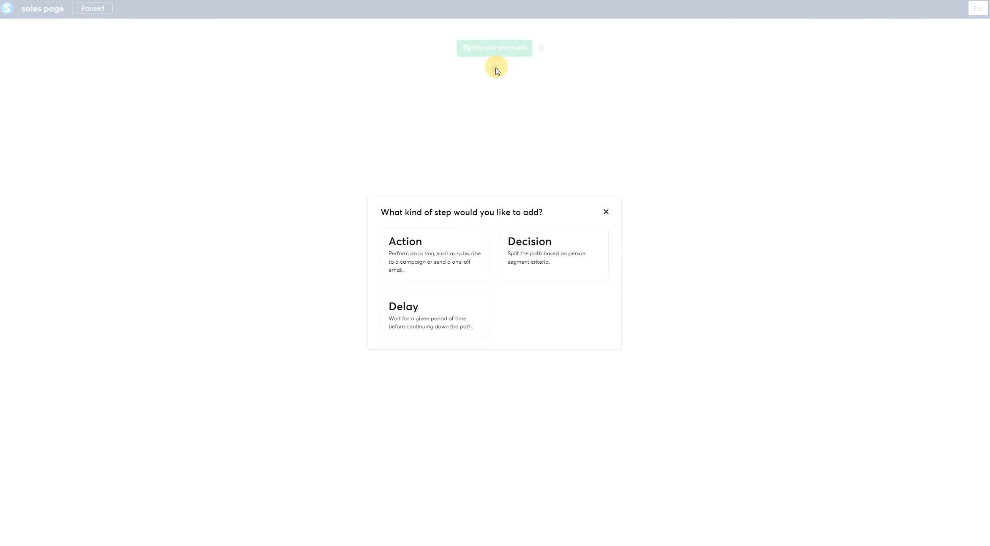
pyautogui.click(426, 257)
pyautogui.click(411, 257)
pyautogui.scroll(-3, 471, 347)
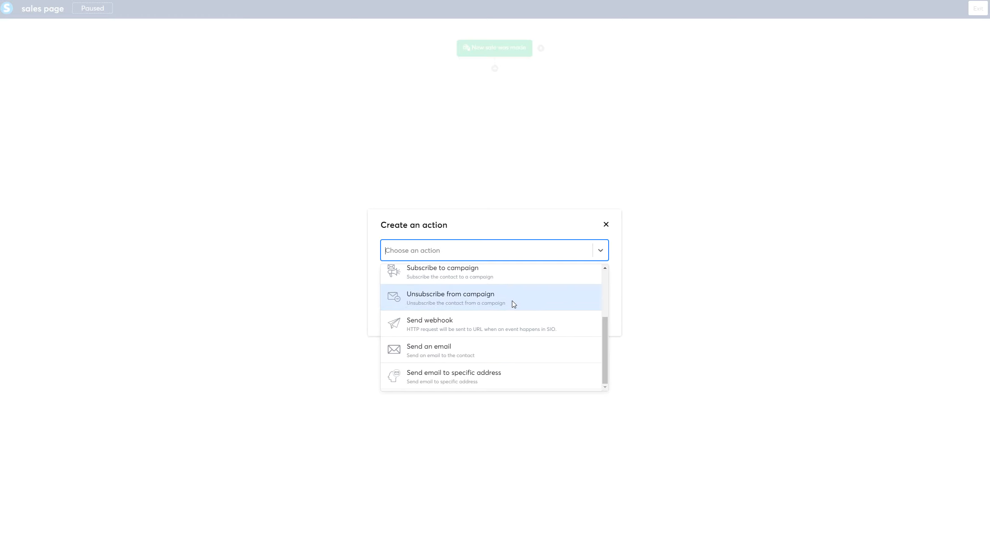
pyautogui.scroll(3, 507, 310)
pyautogui.scroll(-2, 461, 291)
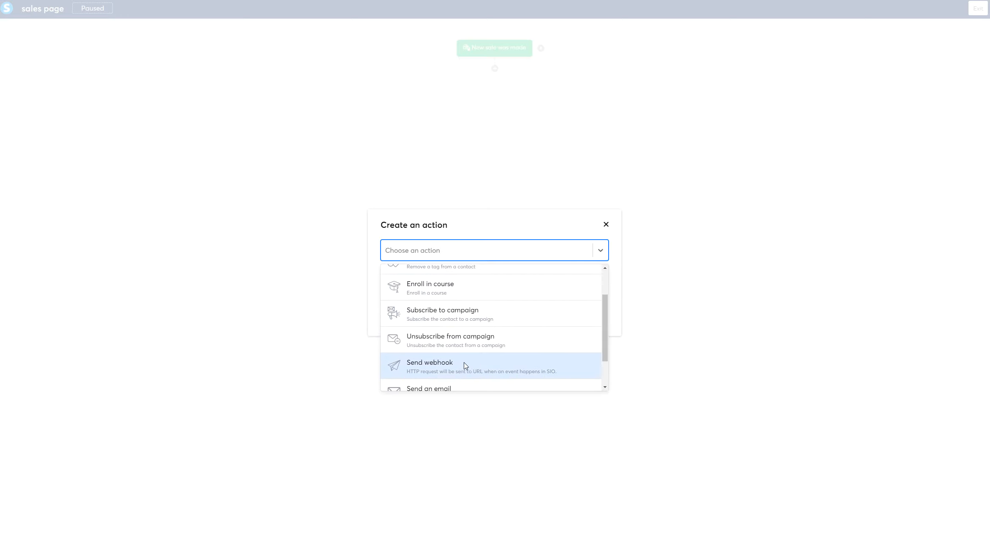
pyautogui.scroll(2, 459, 321)
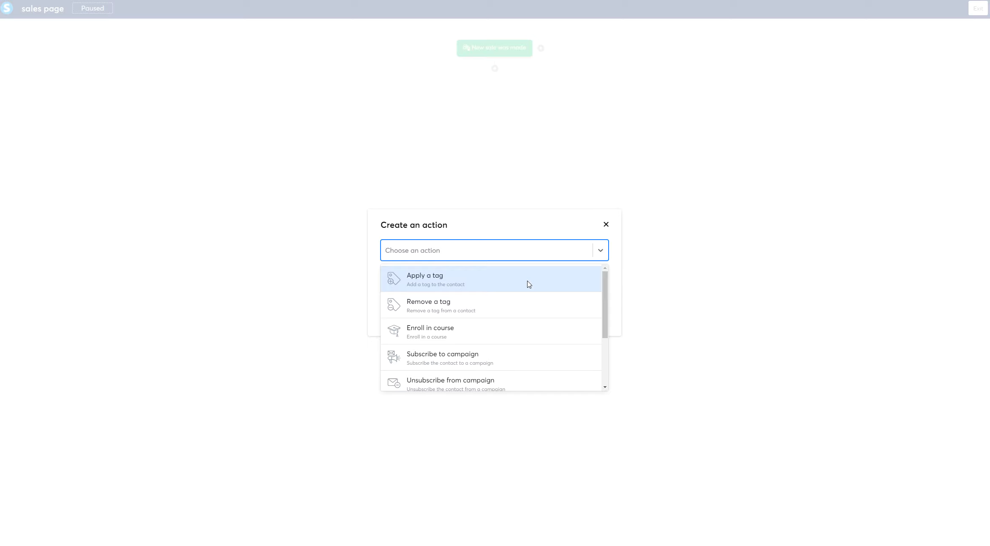
pyautogui.scroll(-2, 527, 284)
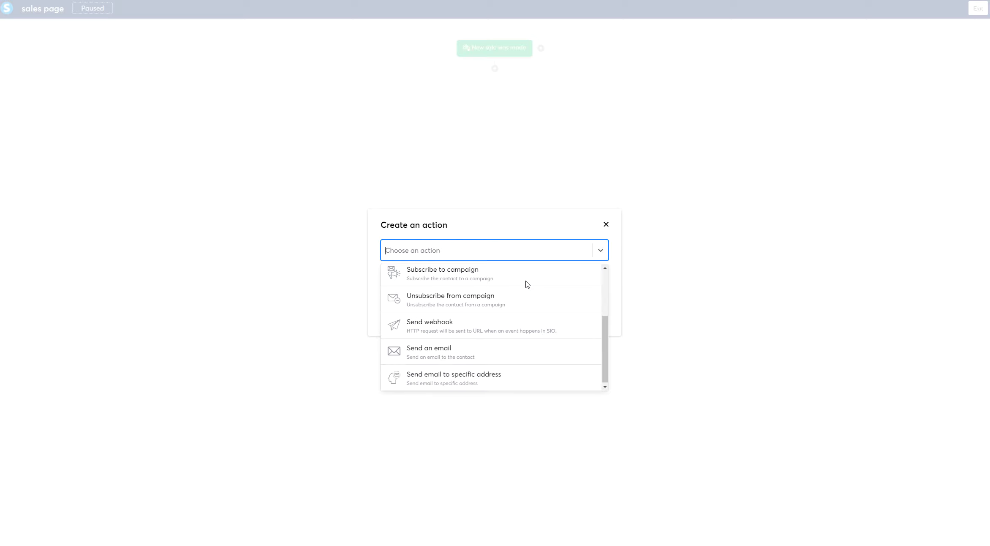
pyautogui.click(437, 352)
pyautogui.click(606, 223)
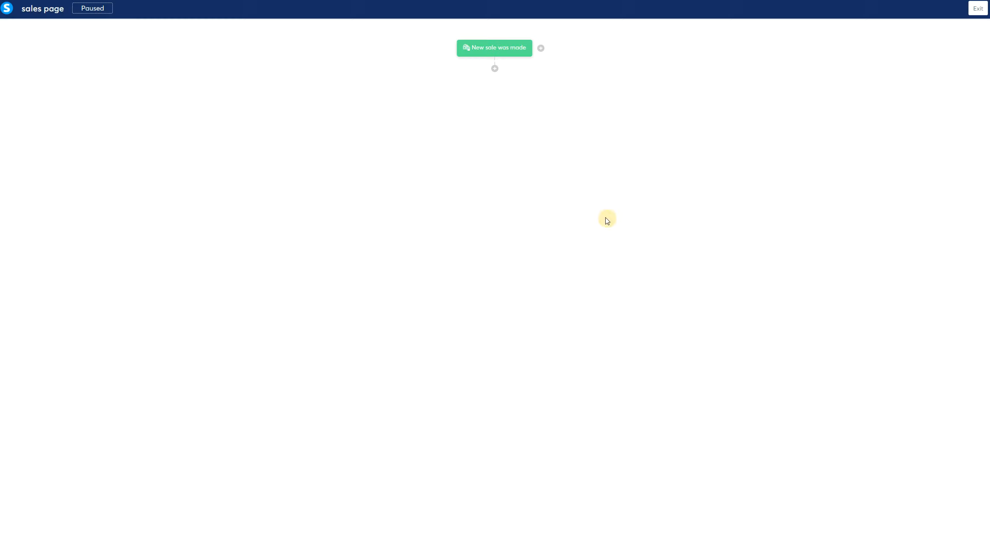
# Step: Leave the "sales page" workflow and open the Sales Funnel from the list of funnels
pyautogui.click(978, 9)
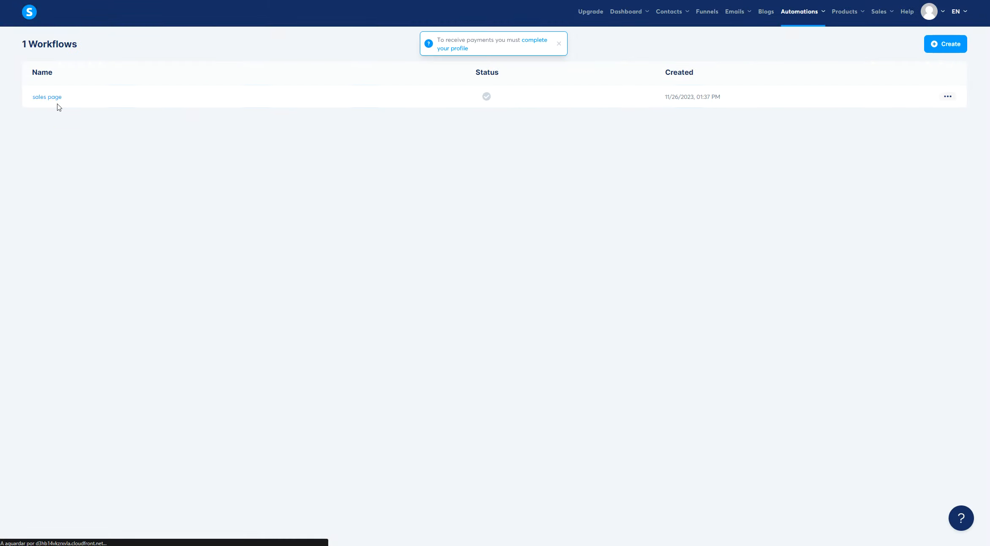
pyautogui.click(46, 98)
pyautogui.click(977, 8)
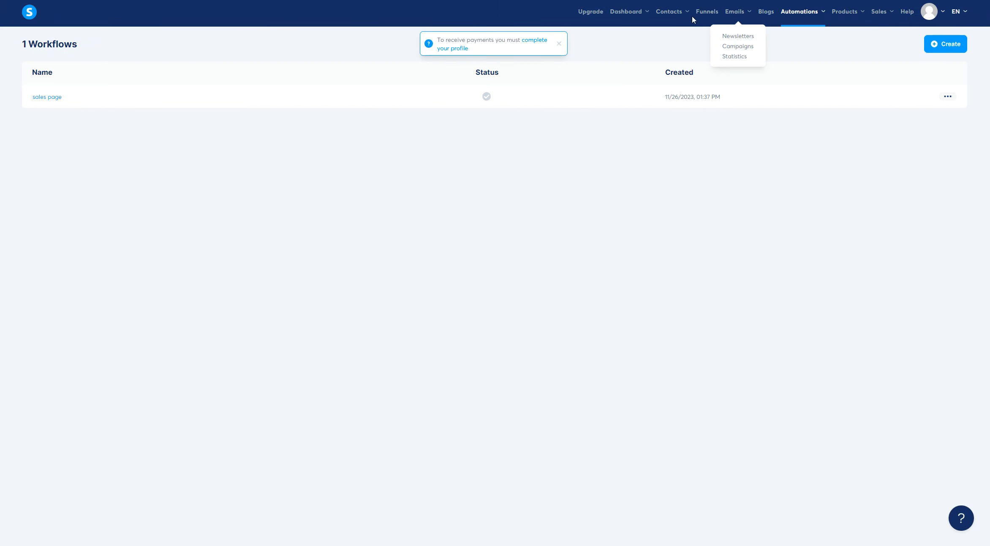
pyautogui.click(702, 13)
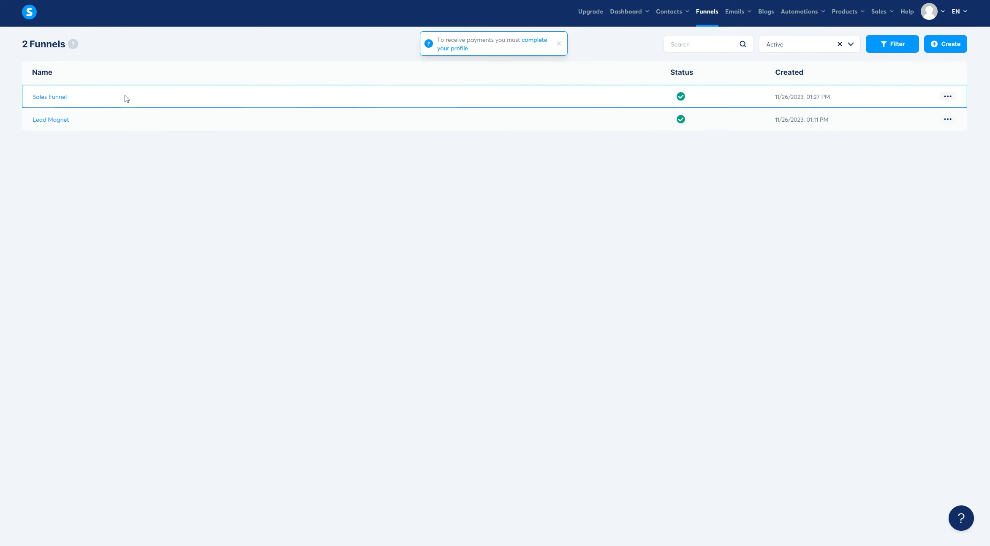
pyautogui.click(46, 97)
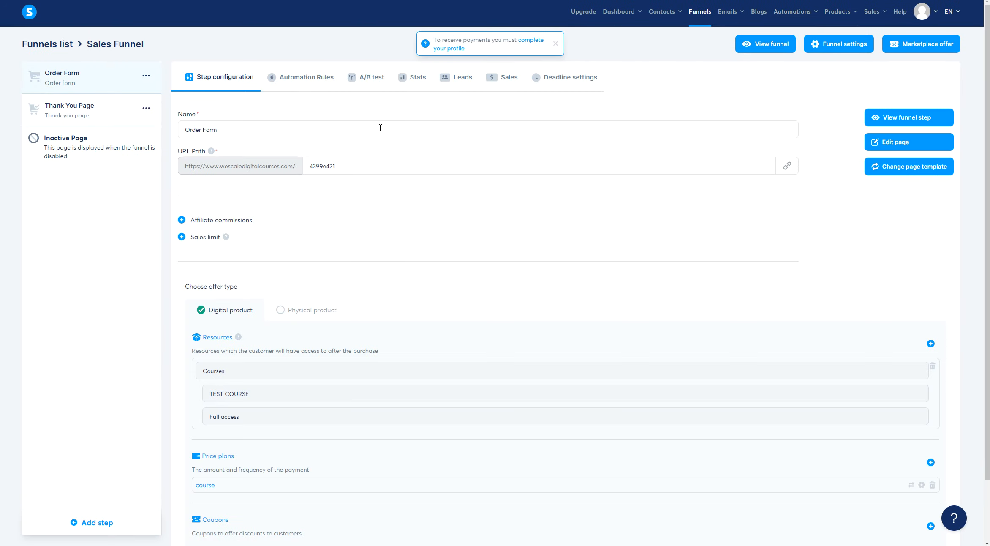
# Step: View the live order form page, examining its payment methods, order details and order bump offer
pyautogui.click(892, 118)
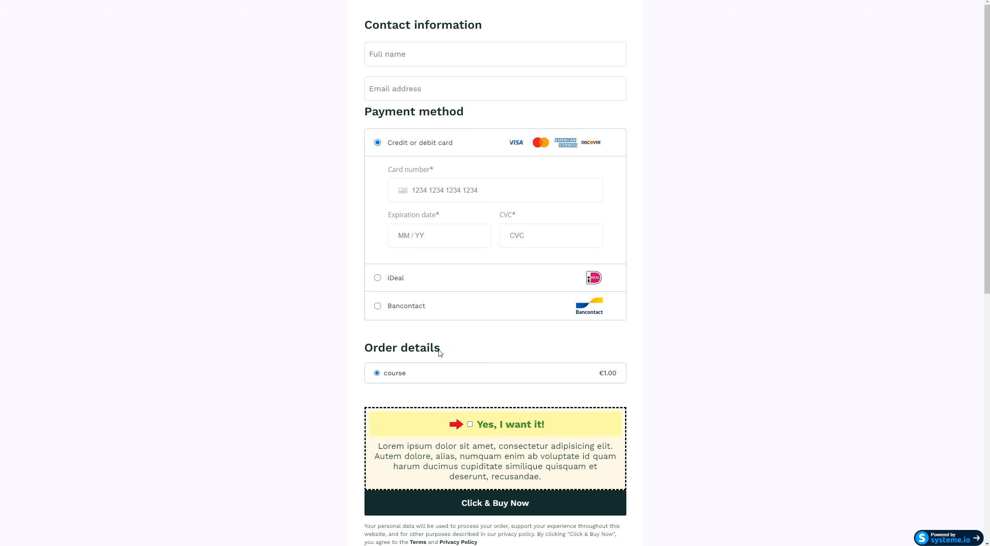
pyautogui.moveTo(467, 341); pyautogui.dragTo(357, 344)
pyautogui.scroll(-5, 279, 361)
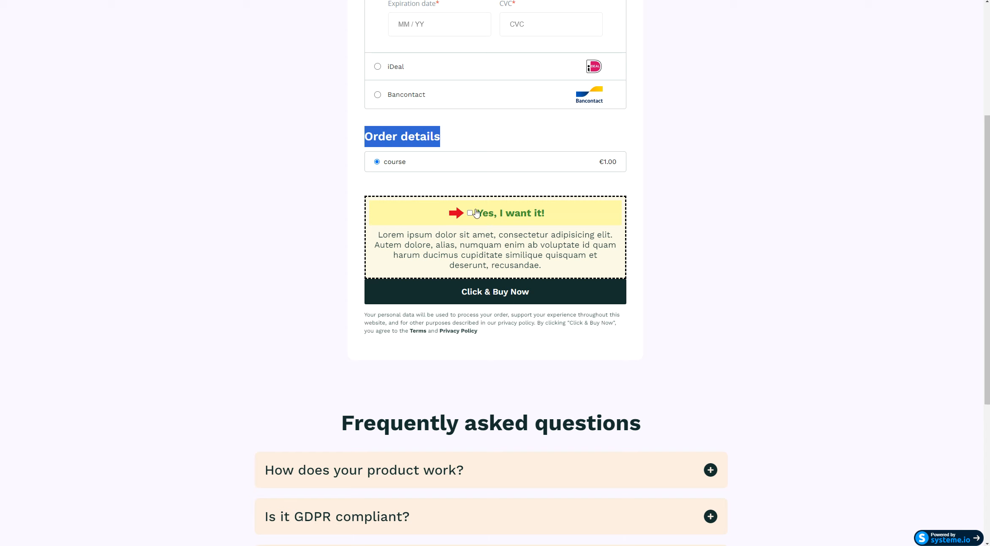
pyautogui.scroll(1, 283, 311)
pyautogui.scroll(3, 283, 311)
pyautogui.click(283, 311)
pyautogui.scroll(-2, 283, 311)
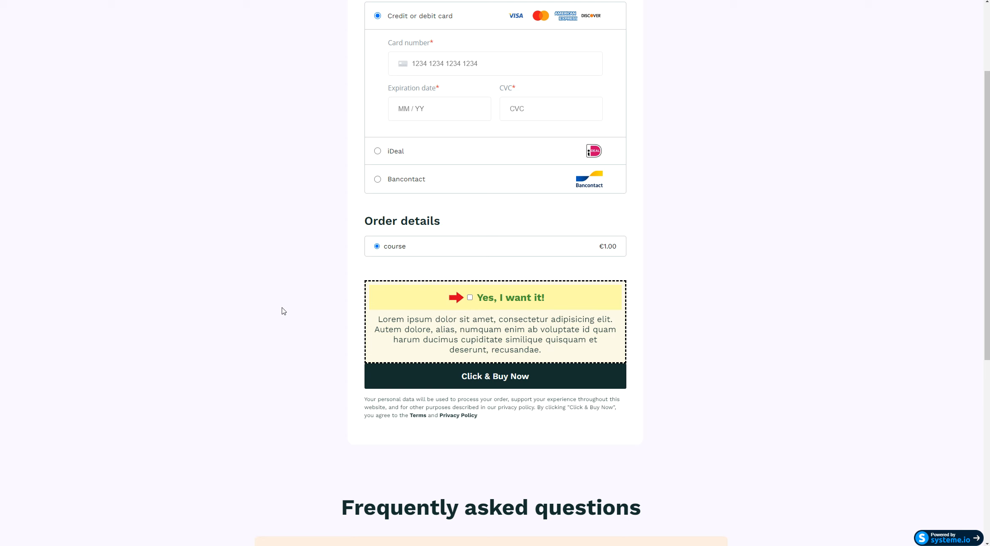
pyautogui.scroll(3, 284, 311)
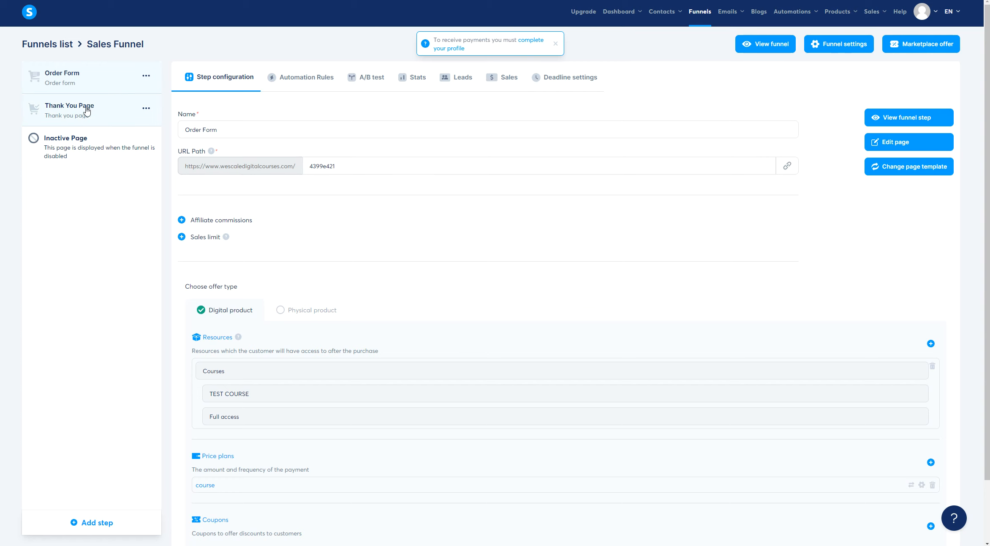
# Step: Open the Order Form's "New sale" automation rule and review its tag and email actions
pyautogui.click(324, 84)
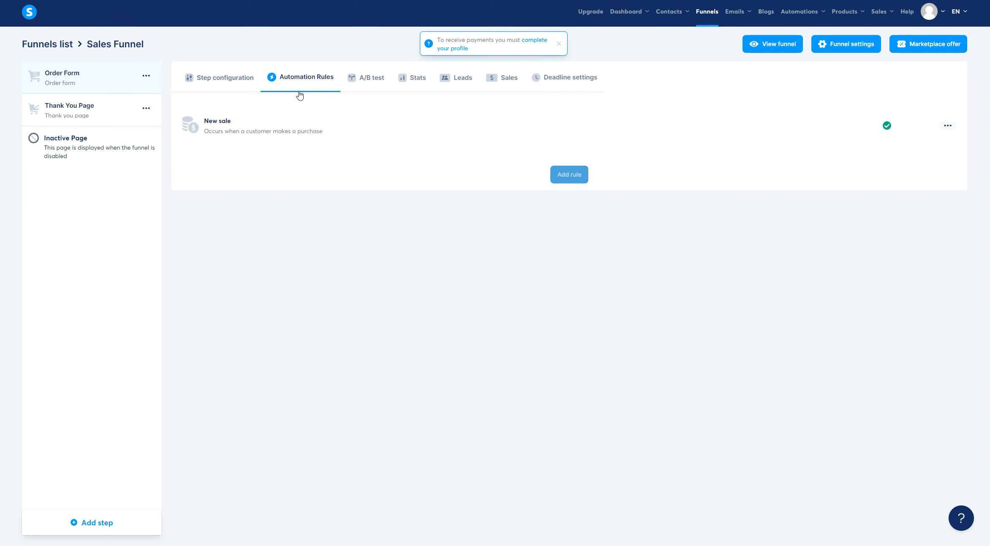
pyautogui.click(249, 118)
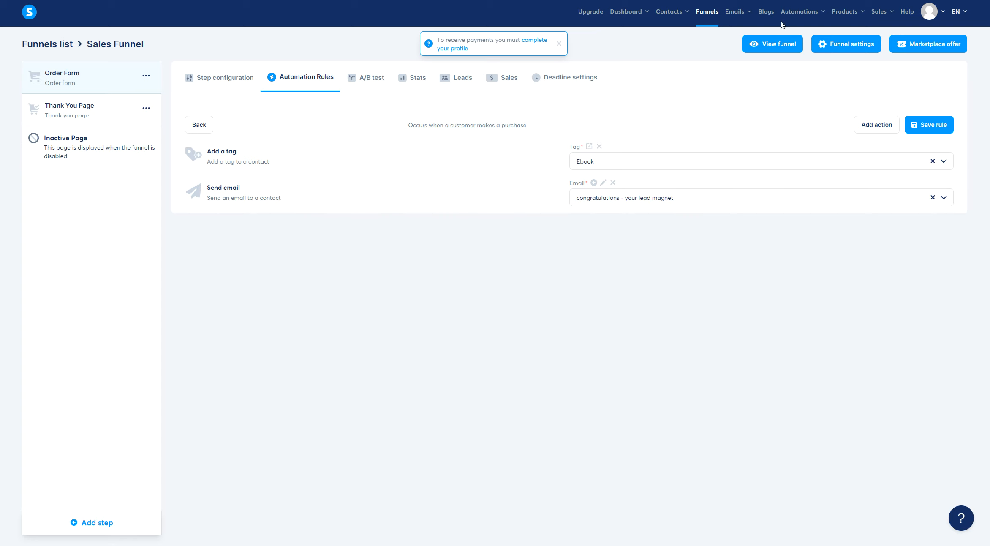
pyautogui.moveTo(802, 11)
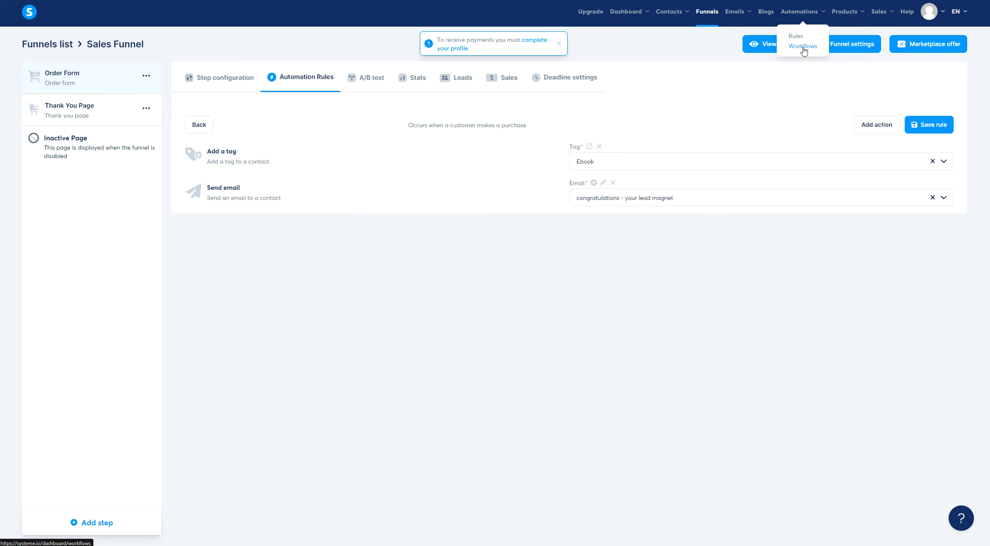
# Step: Open the funnel's Thank You Page in the page editor
pyautogui.click(59, 110)
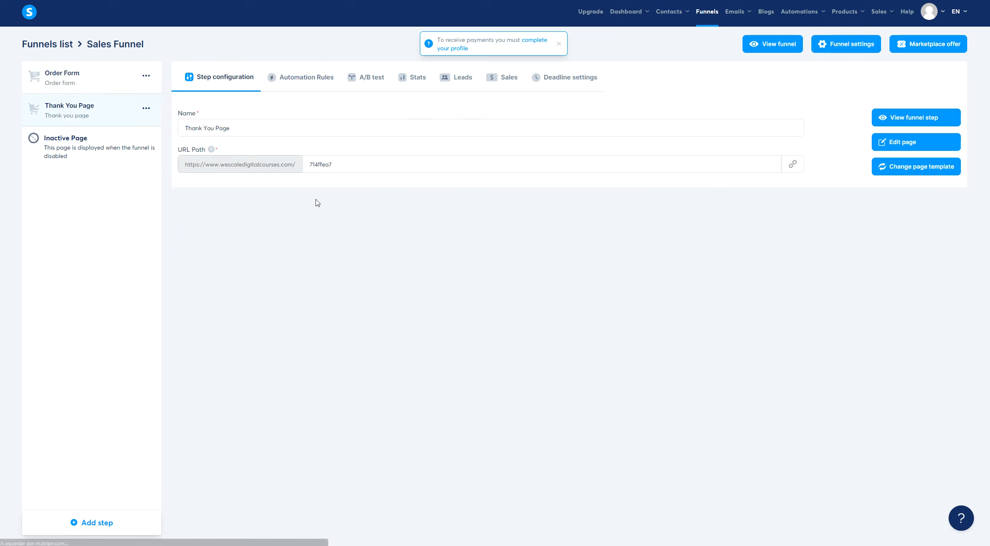
pyautogui.click(906, 142)
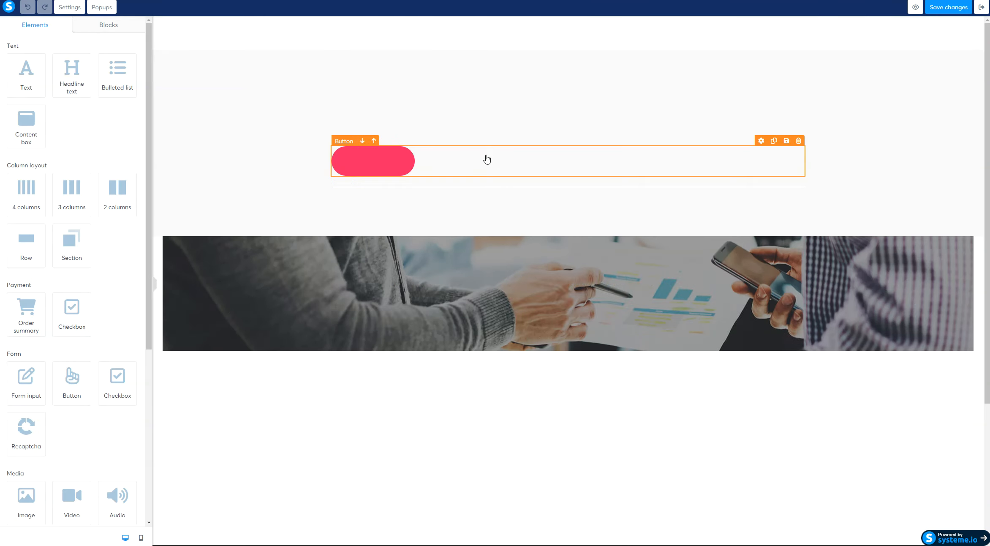